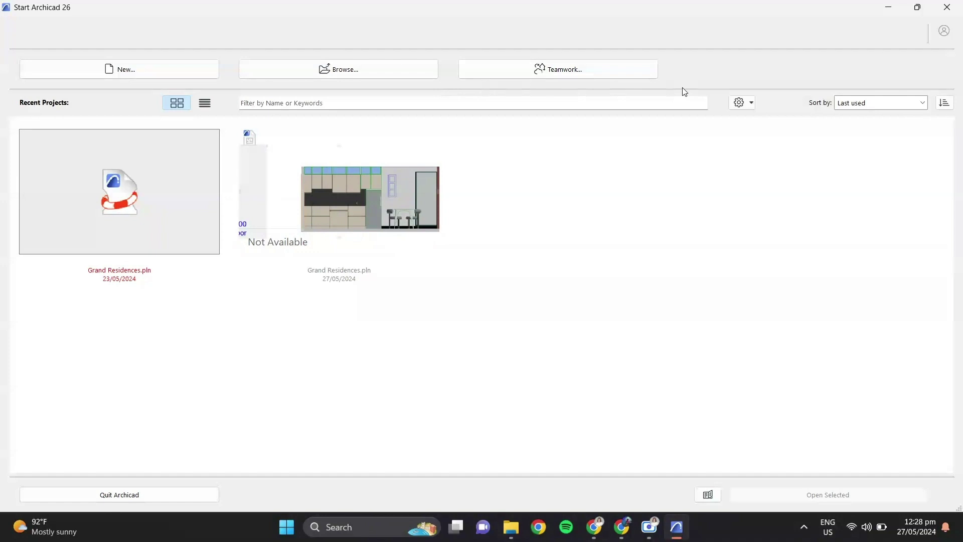
# - Examine the display, filter and sorting options for the recent projects, trying the filter text "DF"
pyautogui.click(211, 109)
pyautogui.click(176, 103)
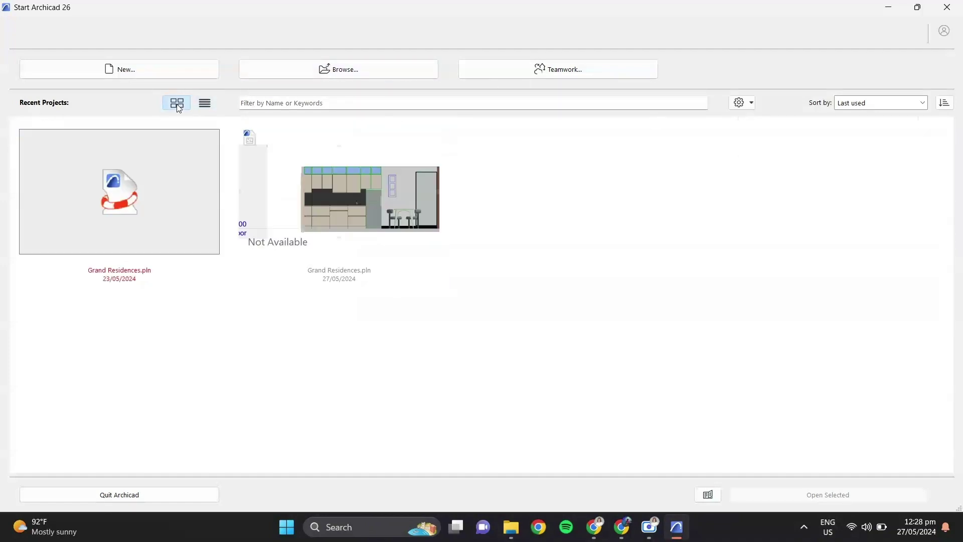
pyautogui.click(280, 104)
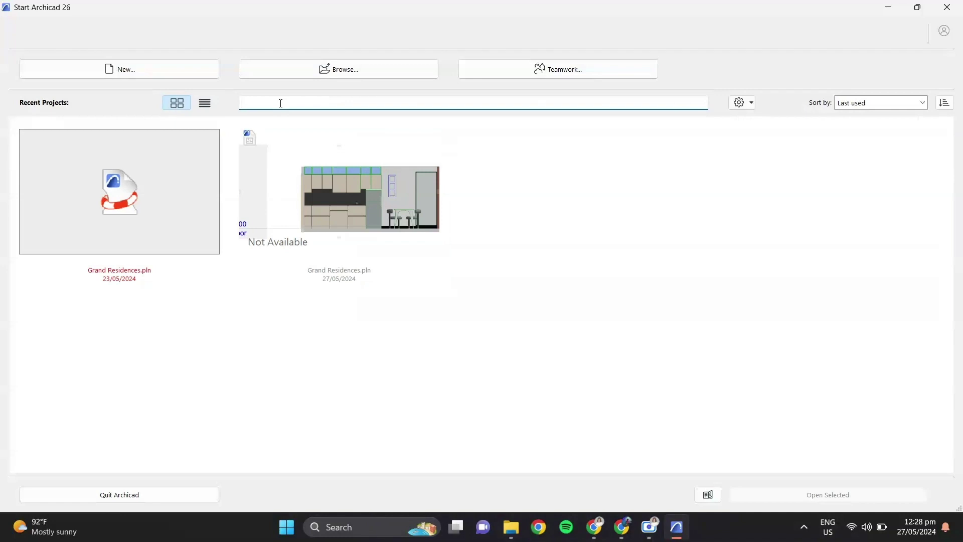
pyautogui.write('DFD')
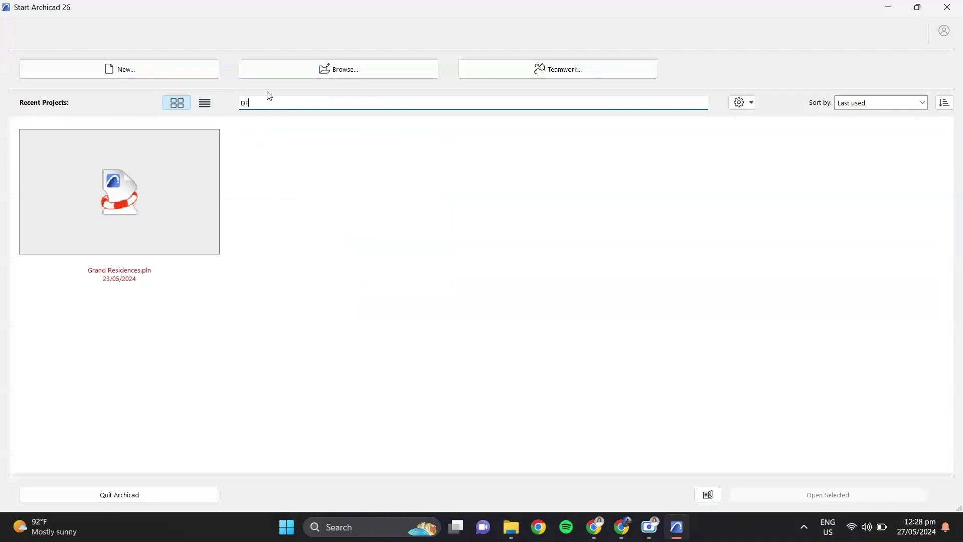
pyautogui.press('BackSpace')
pyautogui.press('BackSpace')
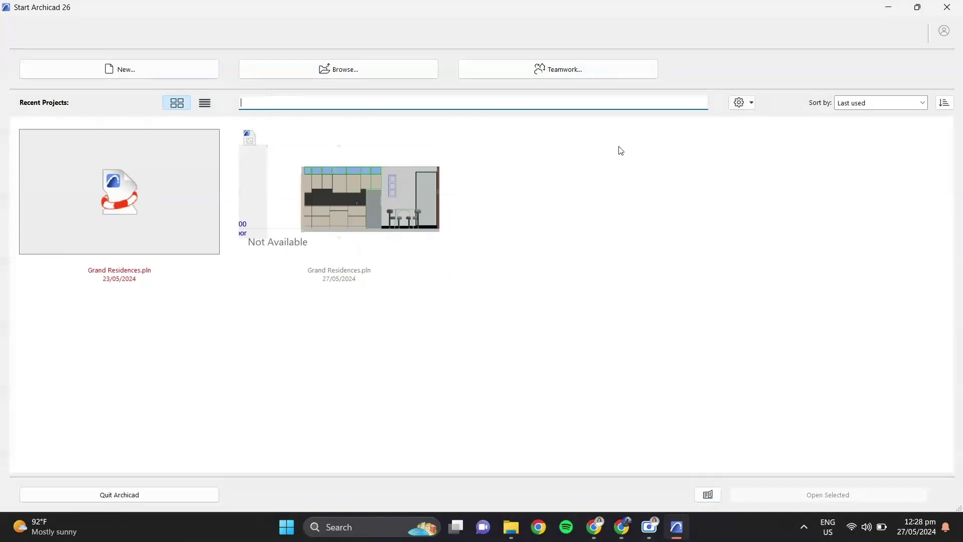
pyautogui.click(866, 107)
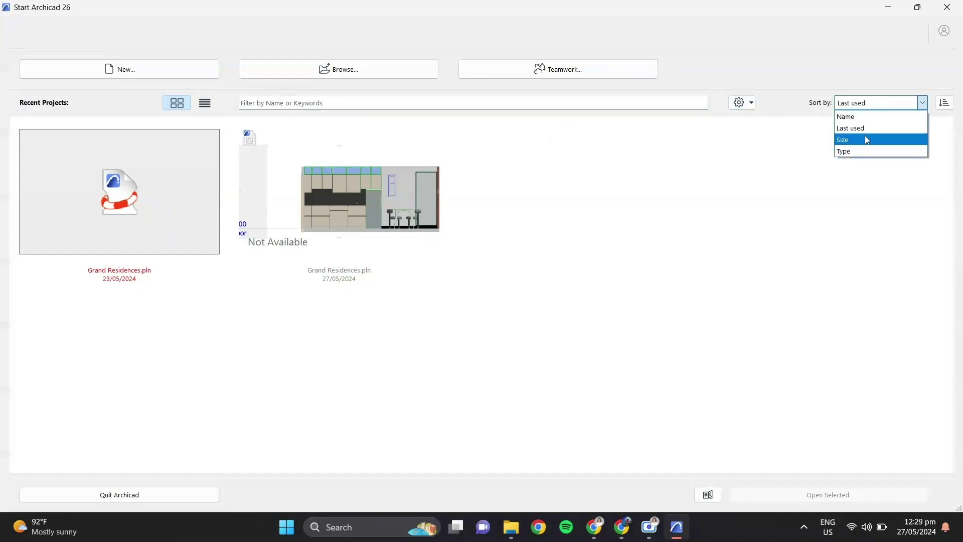
pyautogui.click(949, 111)
pyautogui.click(947, 104)
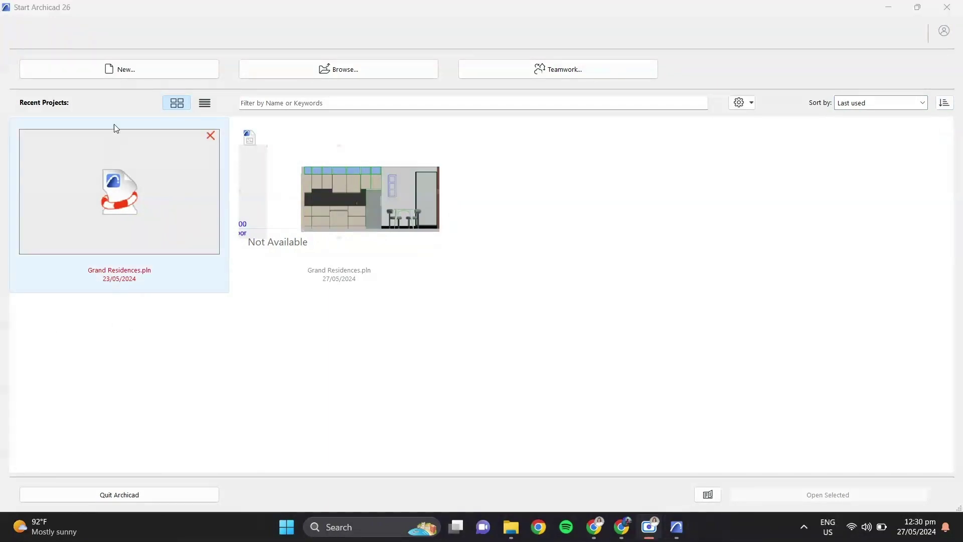
# - Create a new project from Archicad 26 Template.tpl with the last used work environment profile
pyautogui.click(107, 74)
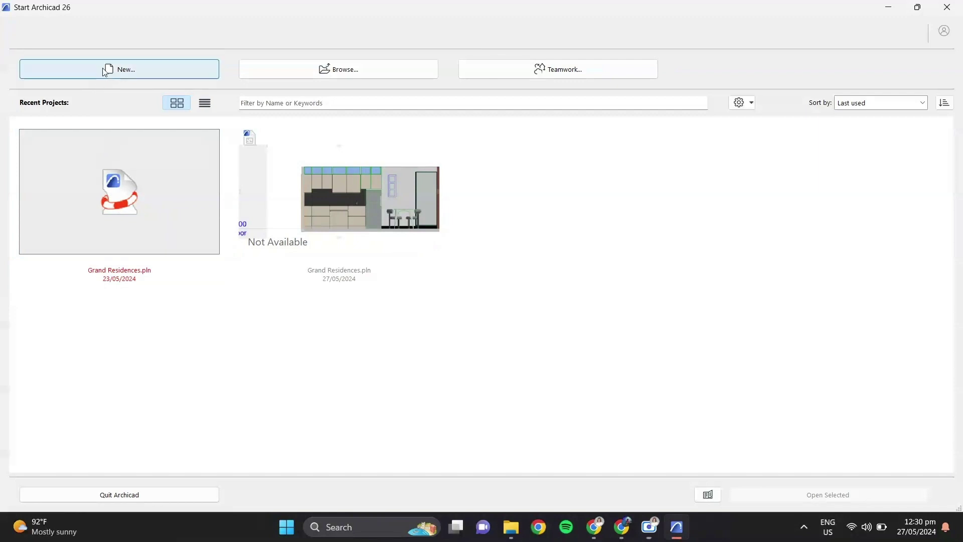
pyautogui.click(105, 70)
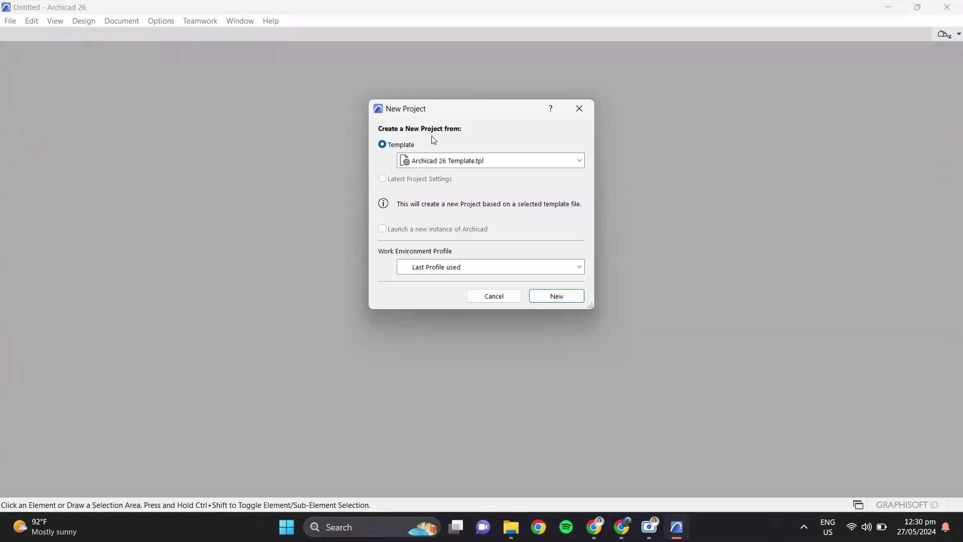
pyautogui.click(449, 160)
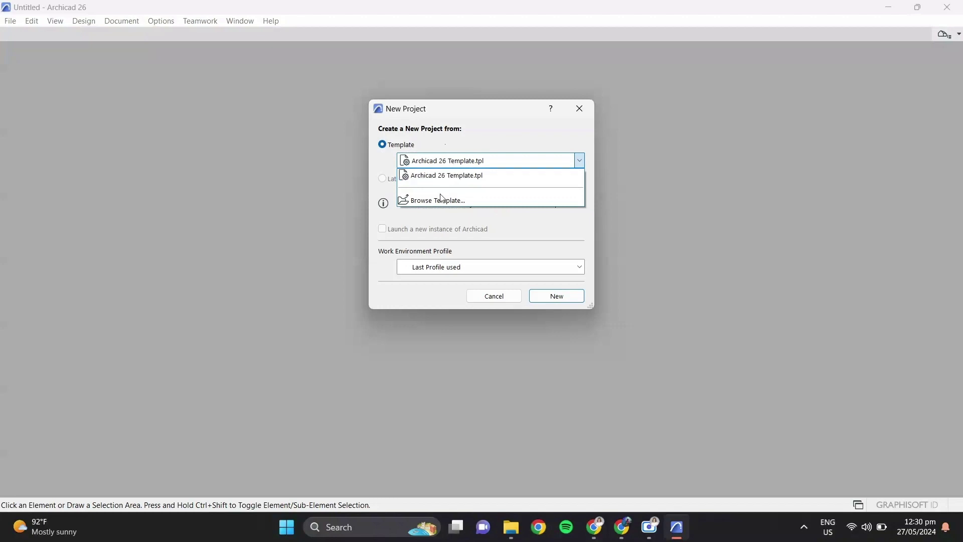
pyautogui.click(554, 162)
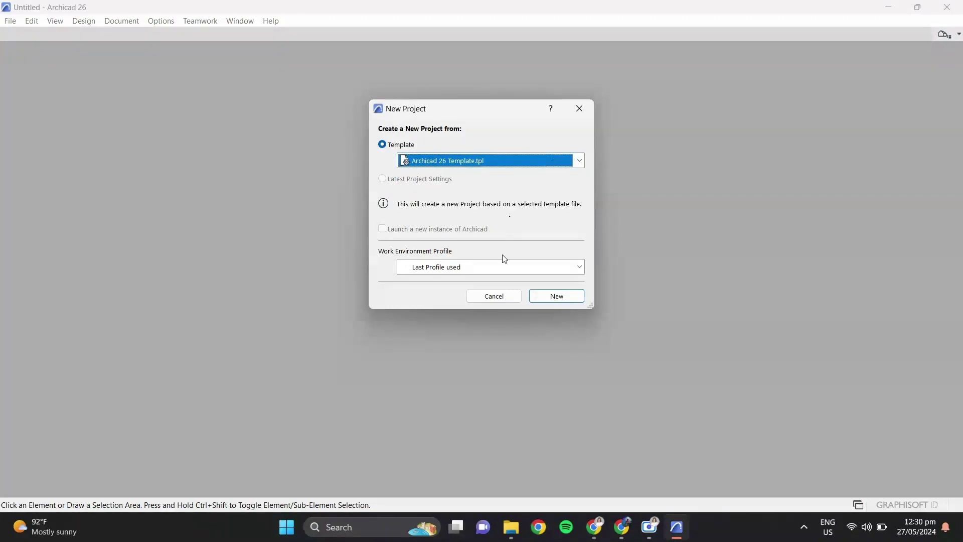
pyautogui.click(504, 267)
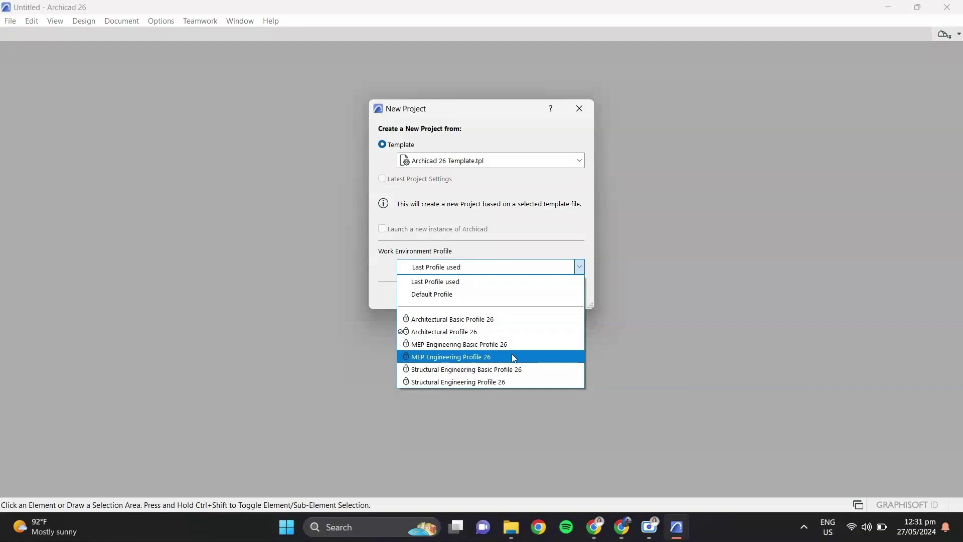
pyautogui.click(531, 266)
pyautogui.click(552, 296)
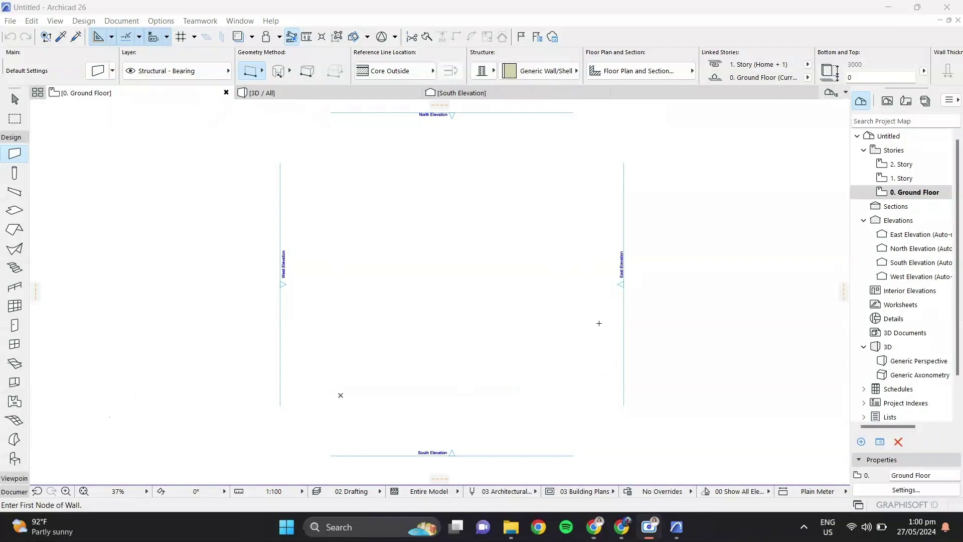
# - Widen the Navigator and review the stories, sections and elevations in the Project Map
pyautogui.click(884, 124)
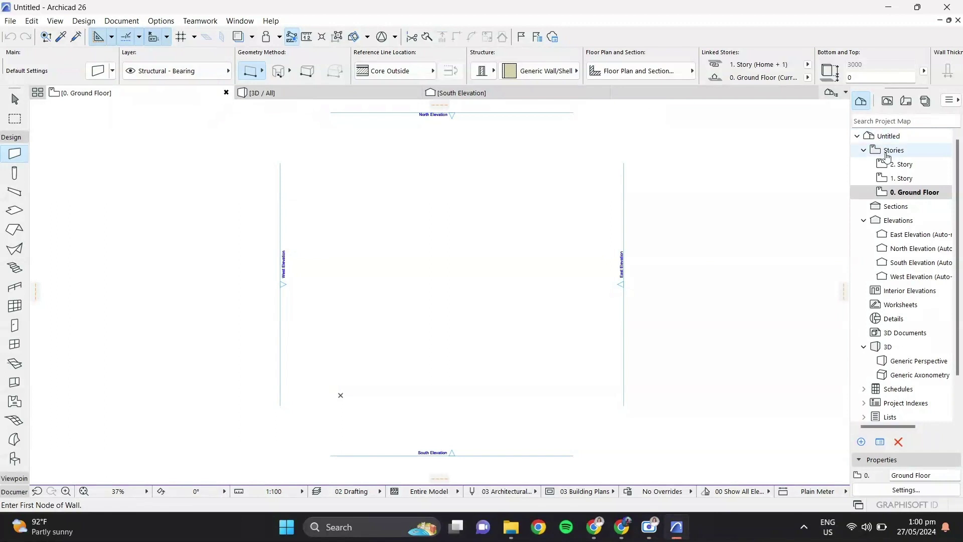
pyautogui.moveTo(849, 241); pyautogui.dragTo(771, 236)
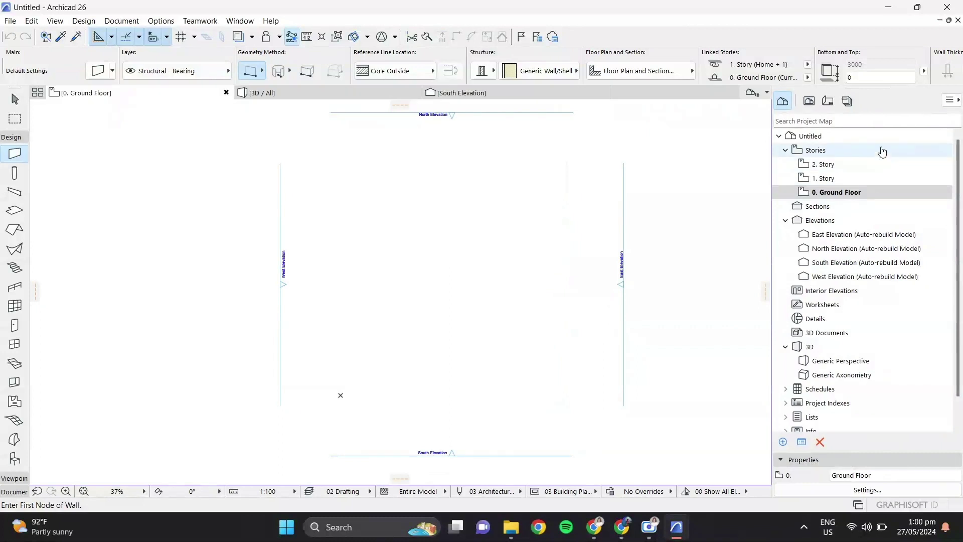
pyautogui.click(891, 191)
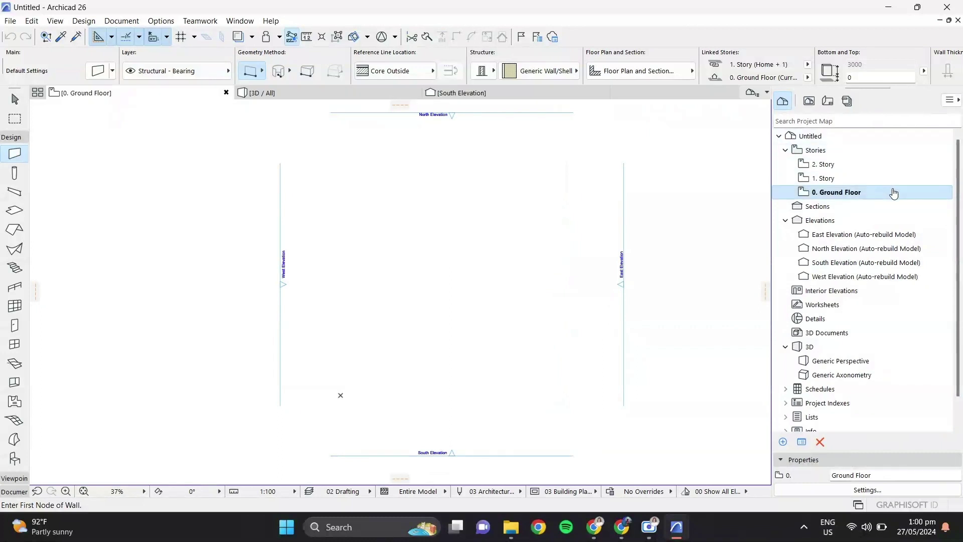
pyautogui.click(820, 207)
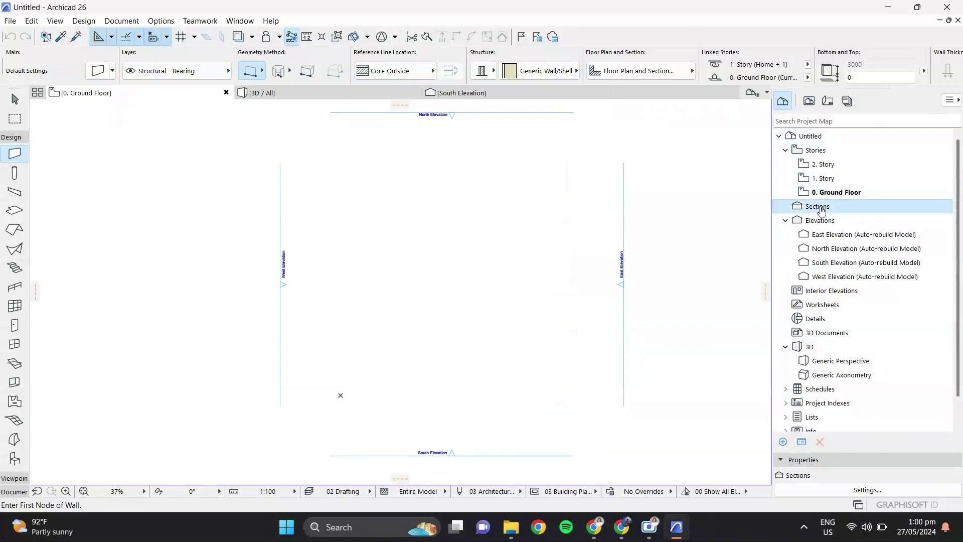
pyautogui.click(806, 222)
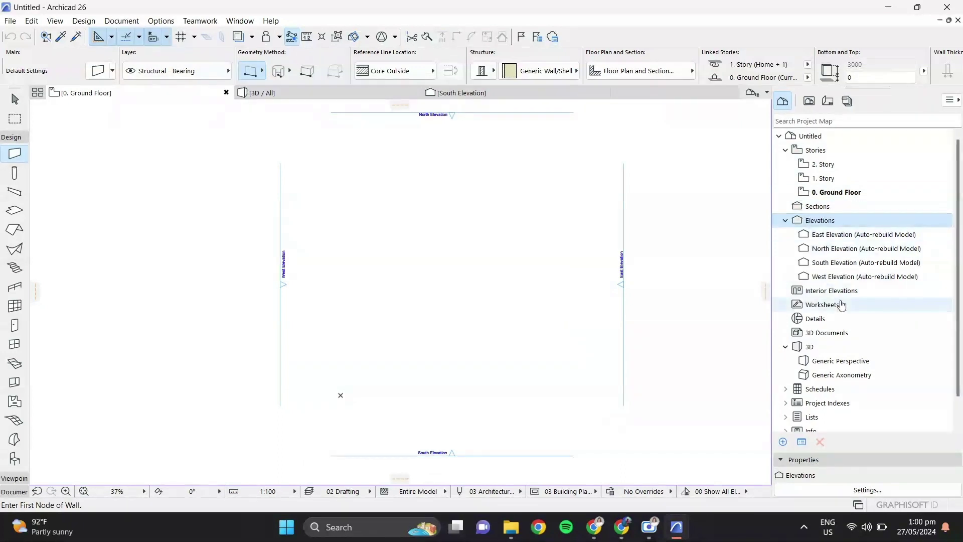
pyautogui.scroll(-1, 836, 356)
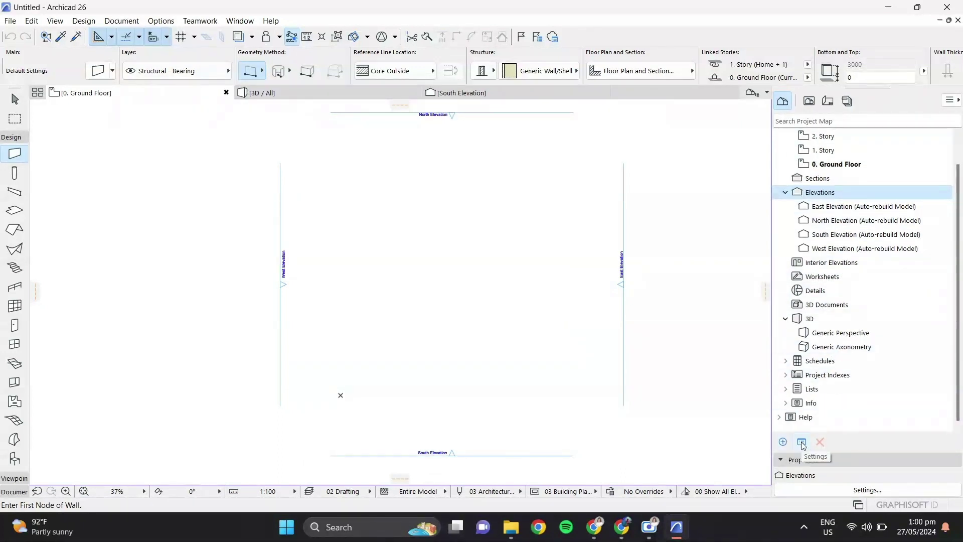
# - Examine the contents of the project's View Map, Layout Book and Publisher Sets
pyautogui.click(808, 101)
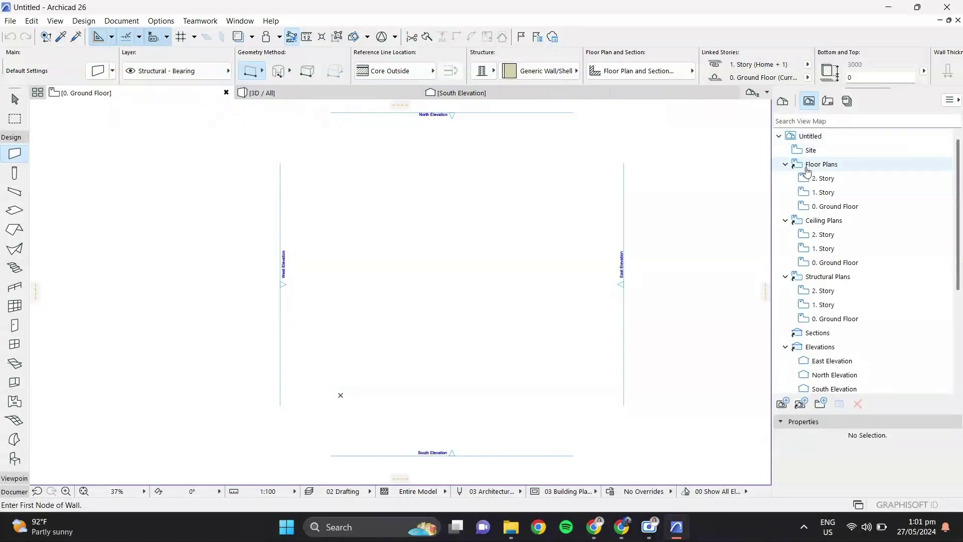
pyautogui.scroll(-3, 877, 274)
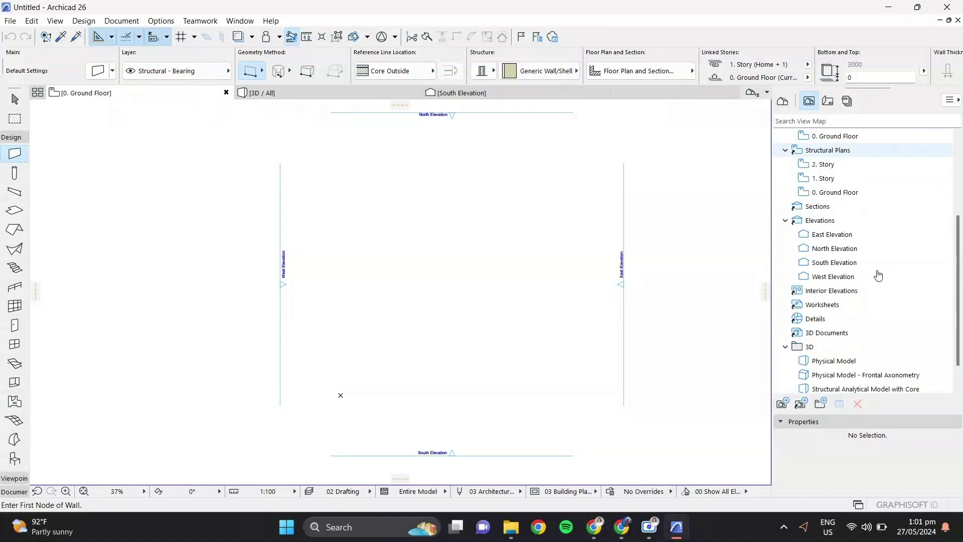
pyautogui.scroll(-1, 877, 275)
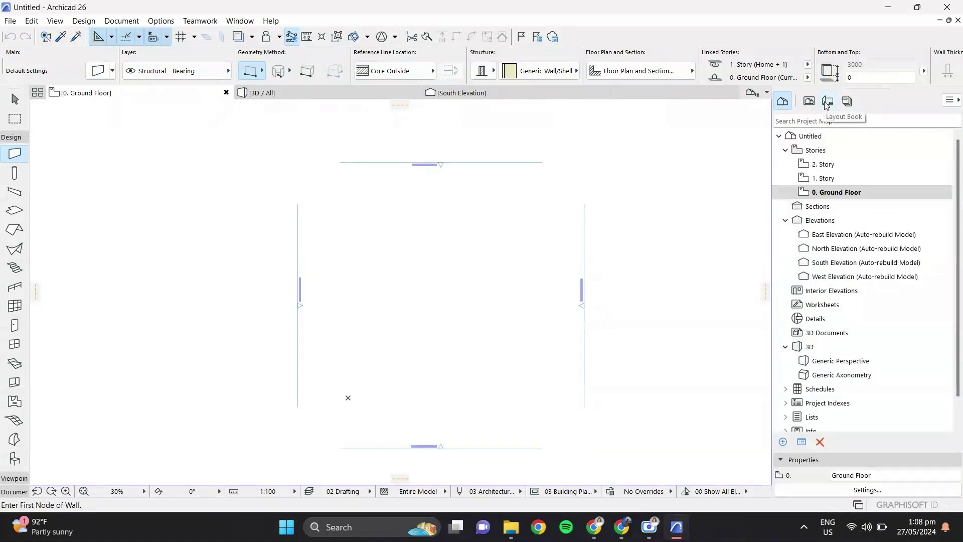
pyautogui.click(828, 101)
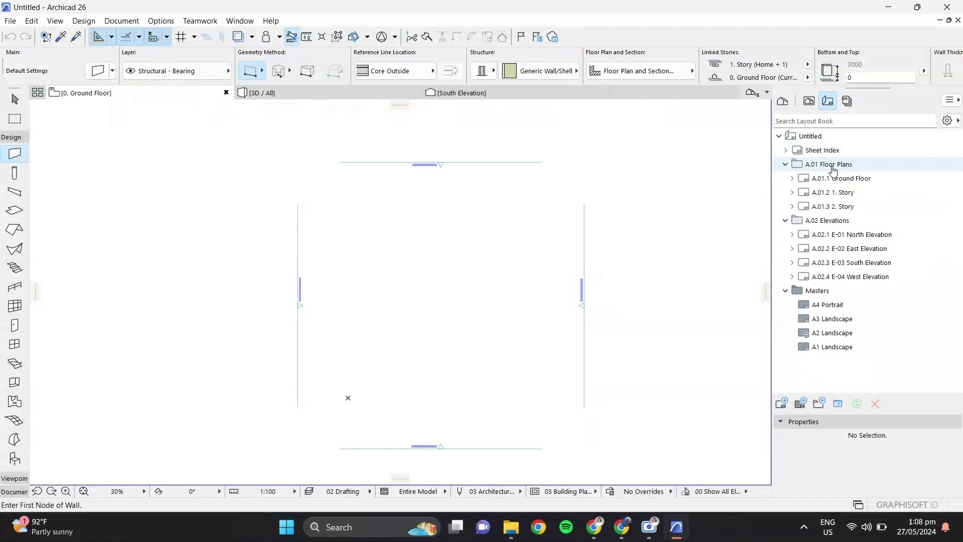
pyautogui.click(793, 193)
pyautogui.click(792, 193)
pyautogui.click(792, 178)
pyautogui.click(792, 178)
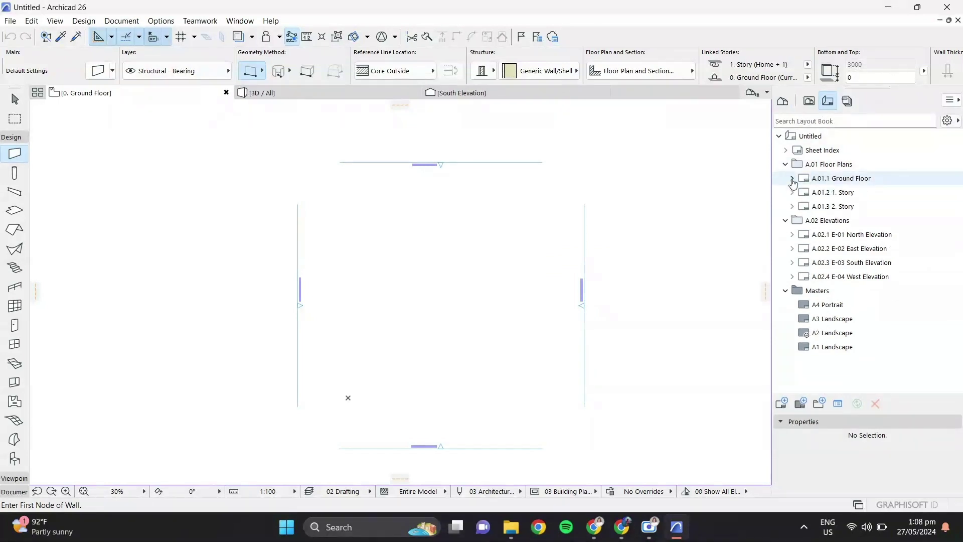
pyautogui.click(792, 206)
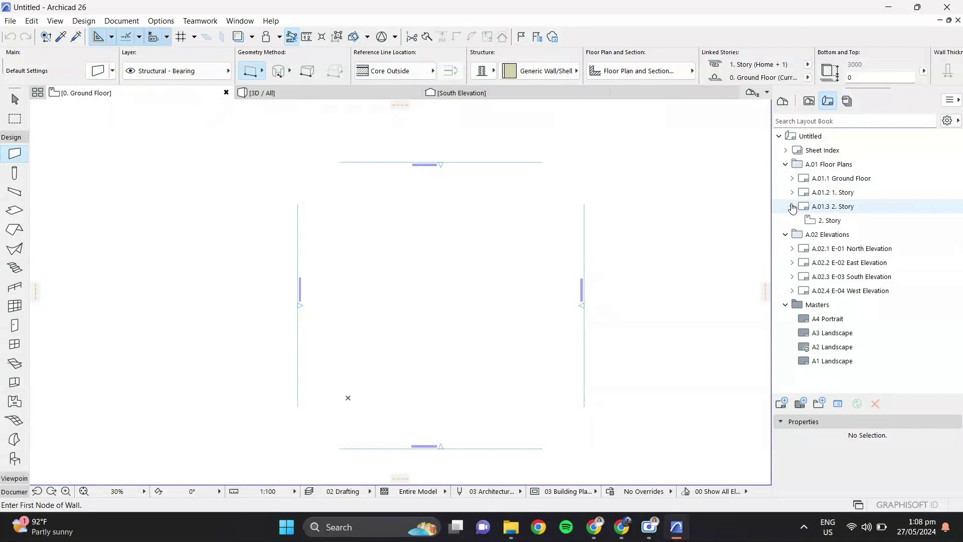
pyautogui.click(847, 101)
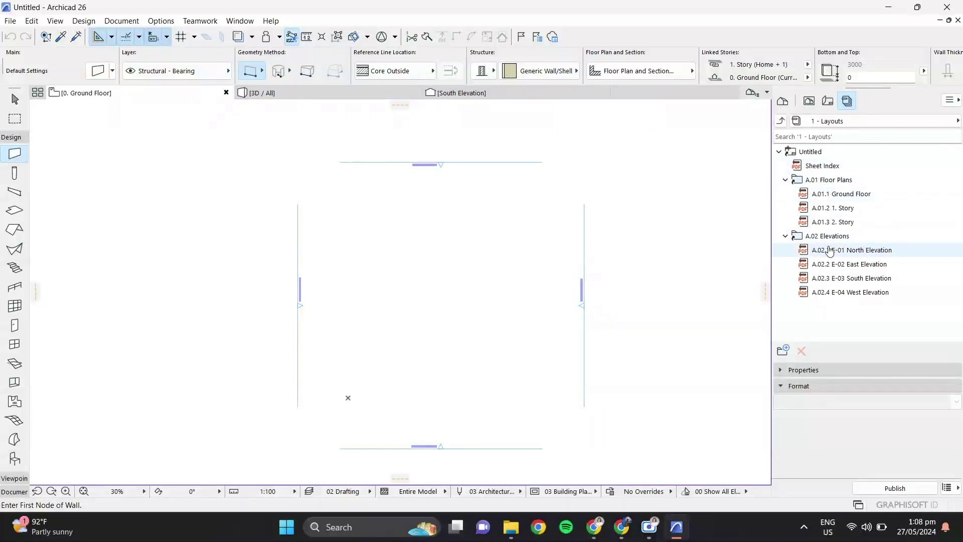
pyautogui.click(828, 103)
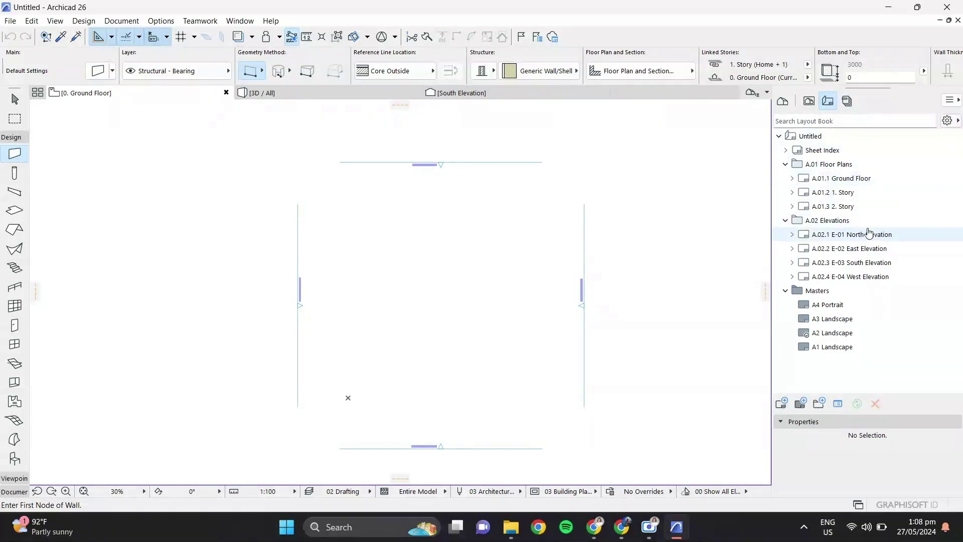
pyautogui.click(847, 101)
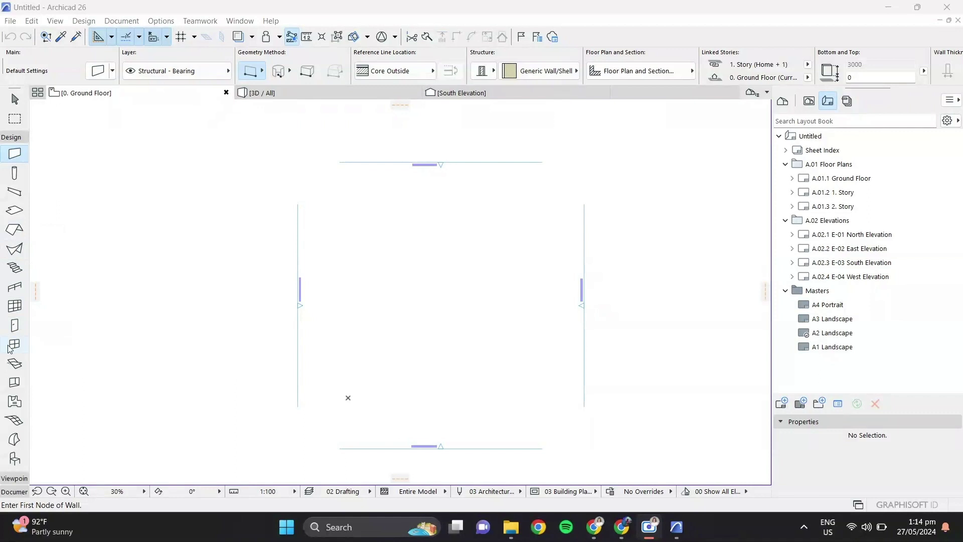
# - Expand the Viewpoint and Document tool groups and review the drawing tools they contain
pyautogui.scroll(-2, 20, 403)
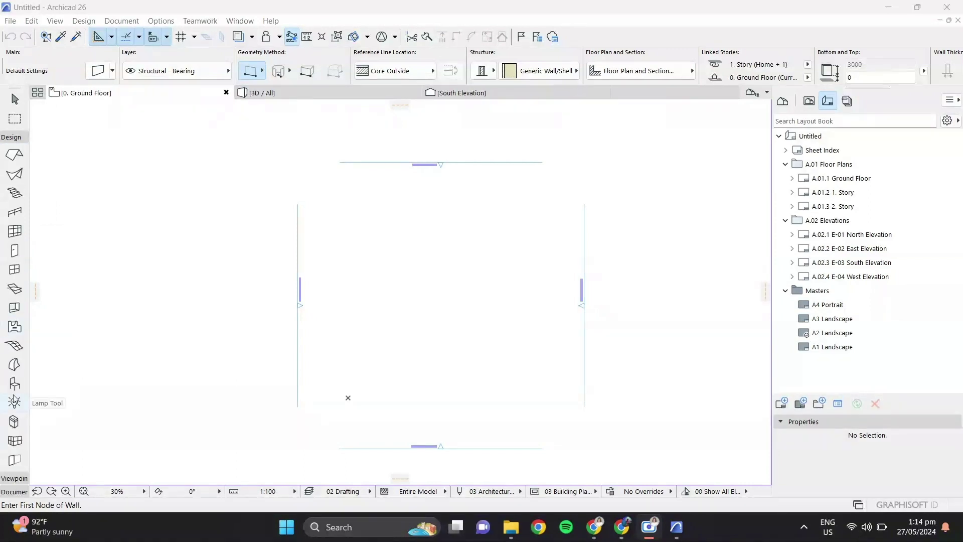
pyautogui.click(14, 479)
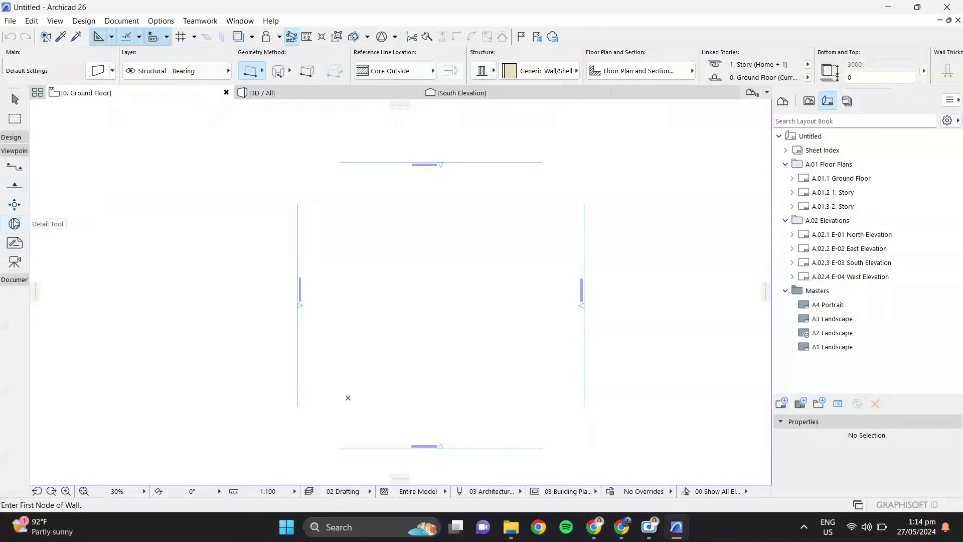
pyautogui.click(14, 279)
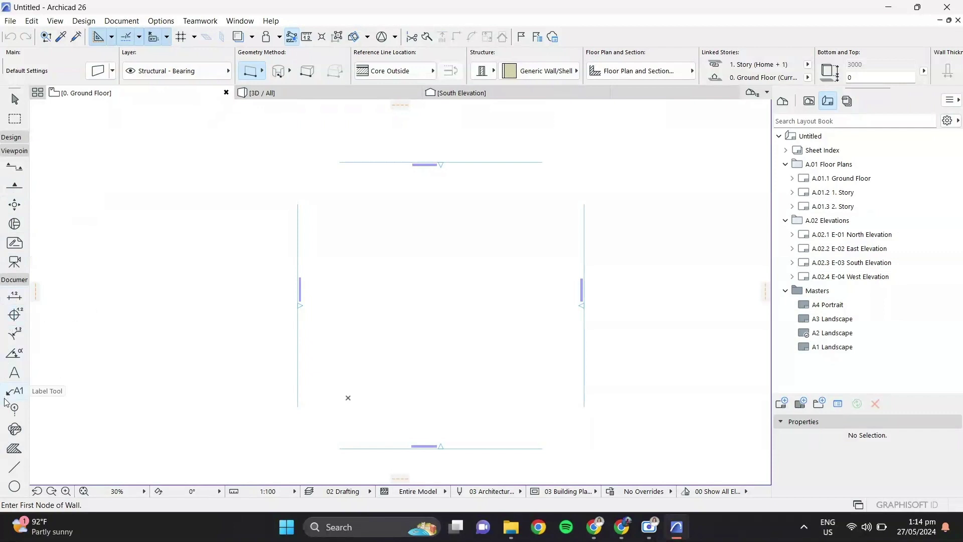
pyautogui.scroll(-3, 13, 473)
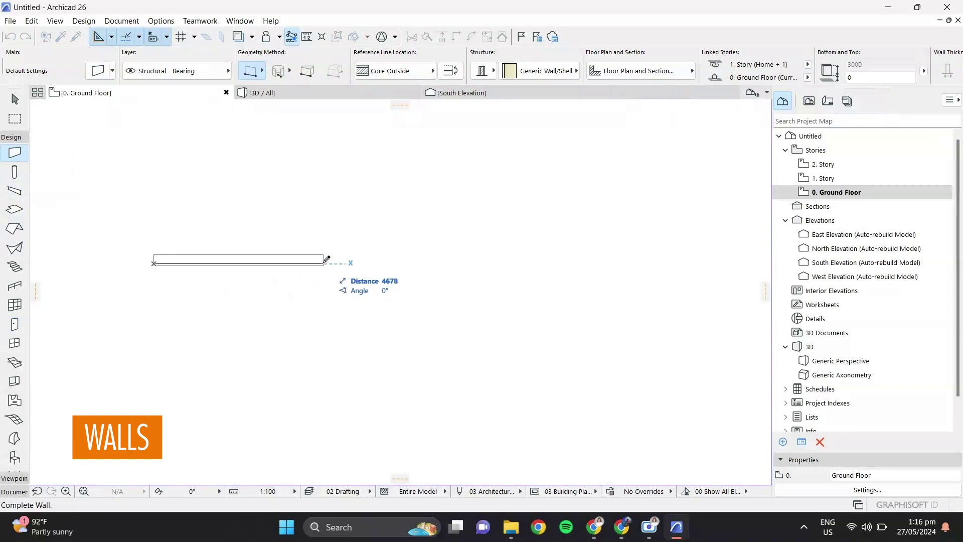
# - Draw a straight horizontal wall about 4680 mm long on the ground floor plan
pyautogui.click(324, 260)
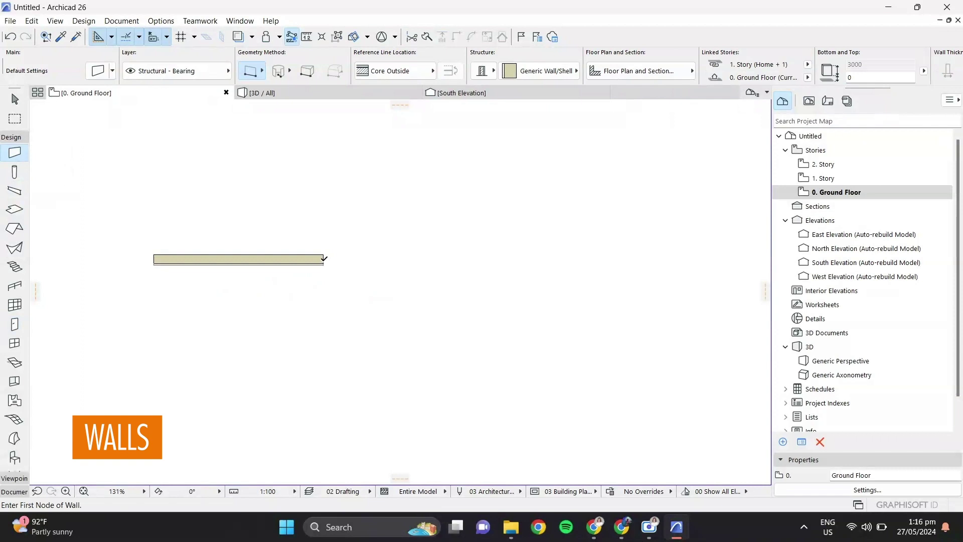
pyautogui.press('Escape')
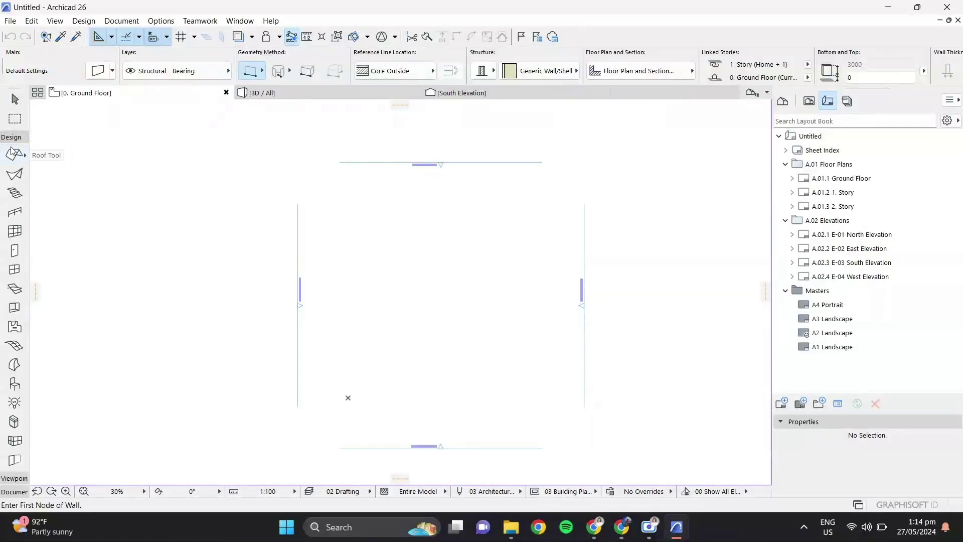
# - Draw a roughly square multi-plane roof on the ground floor plan, inside the four elevation lines
pyautogui.click(12, 155)
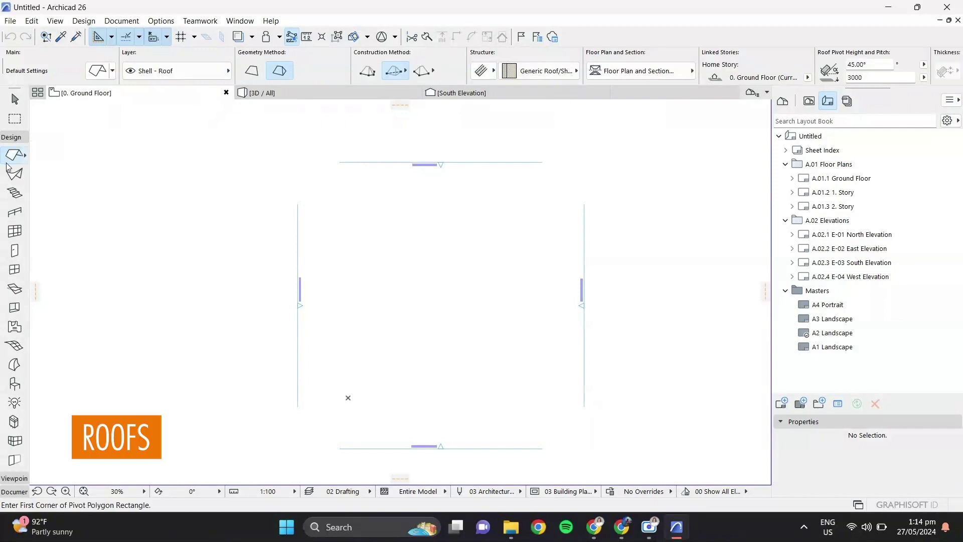
pyautogui.click(351, 227)
pyautogui.click(443, 317)
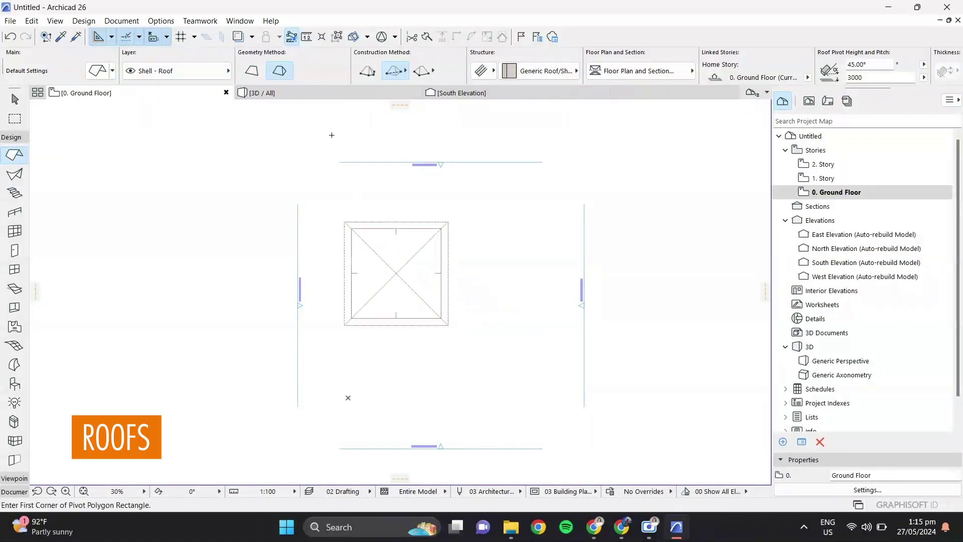
# - Inspect the multi-plane roof in the 3D view and delete it
pyautogui.click(333, 93)
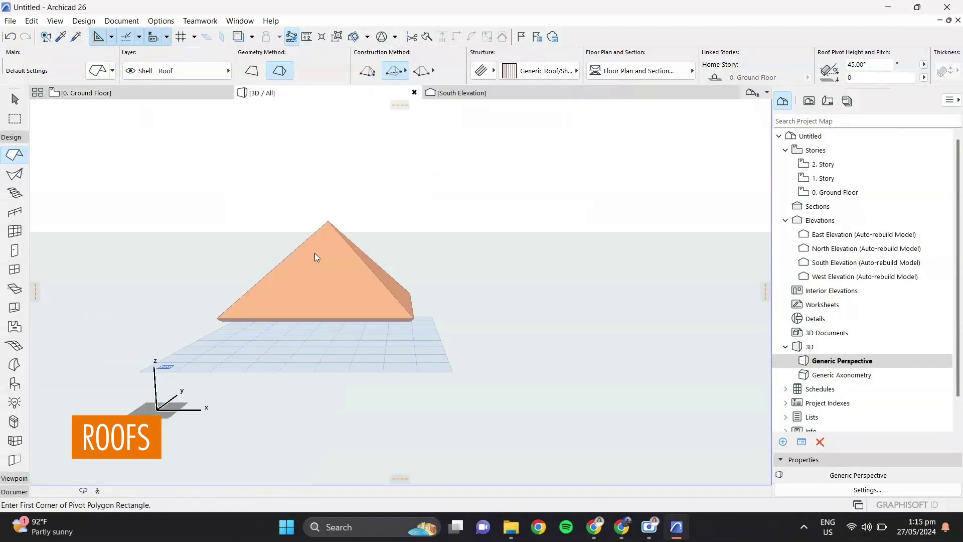
pyautogui.moveTo(314, 254); pyautogui.dragTo(335, 252, button='middle')
pyautogui.keyDown('shift'); pyautogui.moveTo(301, 287); pyautogui.dragTo(376, 280, button='middle'); pyautogui.keyUp('shift')
pyautogui.press('Escape')
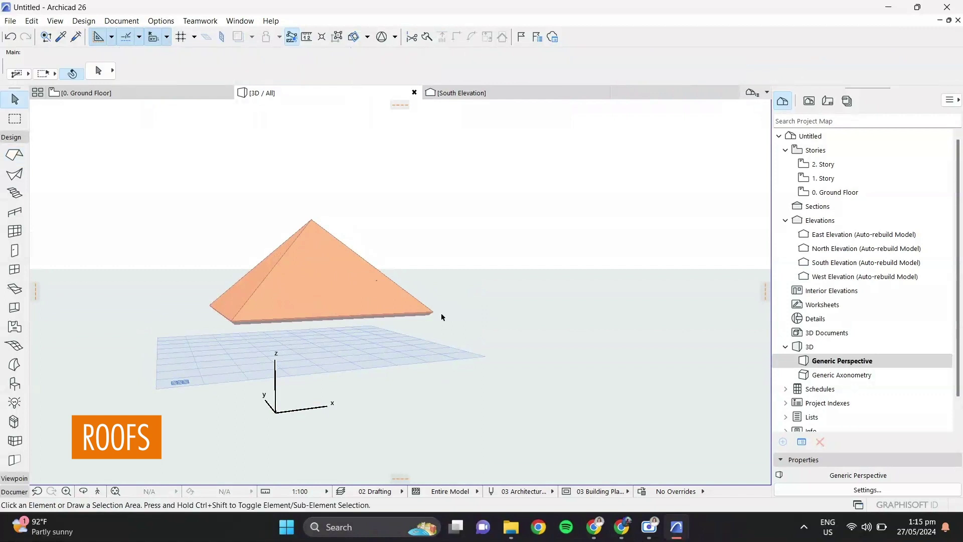
pyautogui.moveTo(450, 322); pyautogui.dragTo(255, 239)
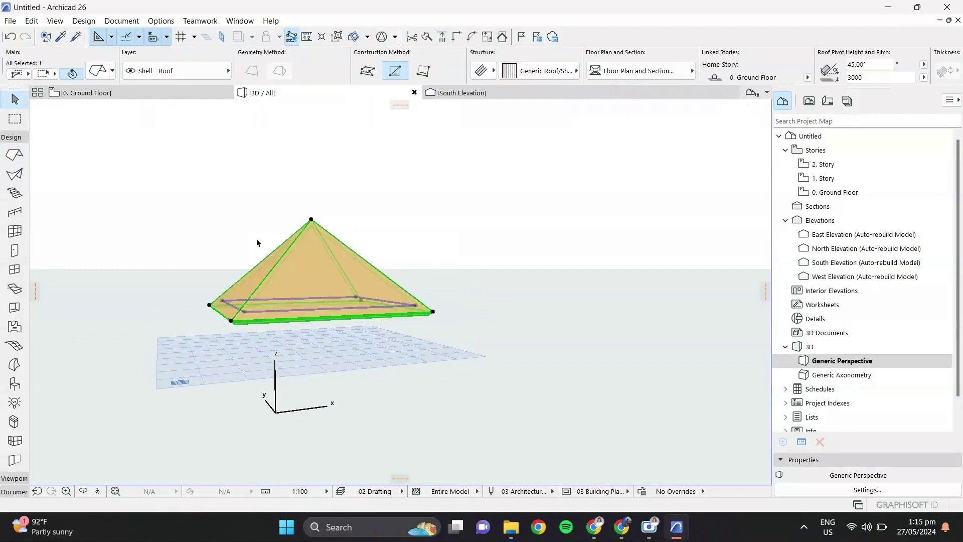
pyautogui.press('Delete')
# - Draw an extruded barrel-vault shell with a horizontal extrusion vector on the ground floor plan, inside the four elevation lines
pyautogui.click(158, 96)
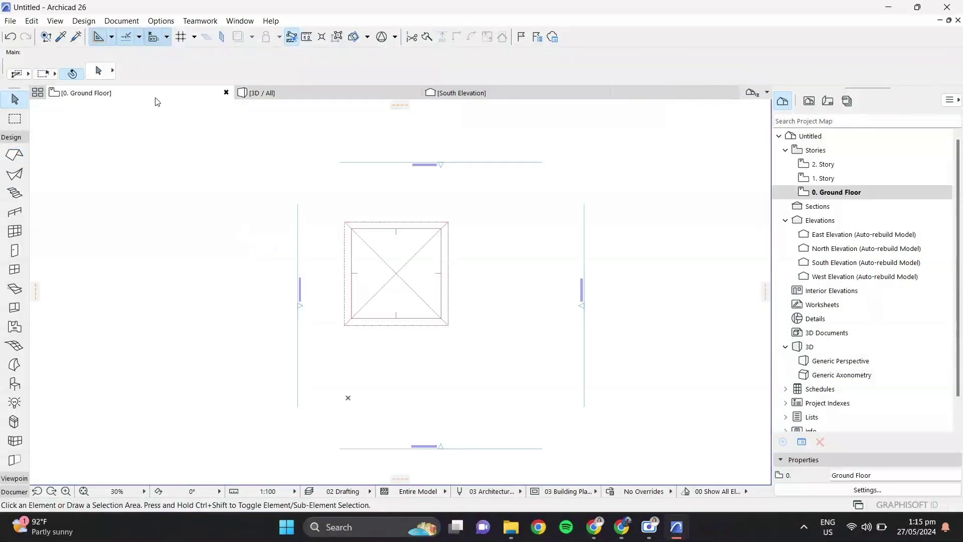
pyautogui.click(19, 175)
pyautogui.click(344, 252)
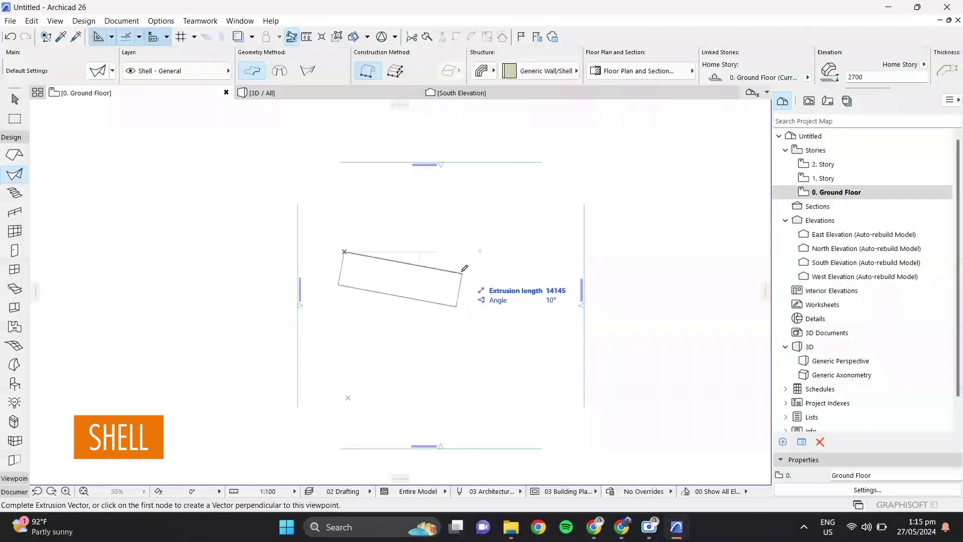
pyautogui.click(453, 252)
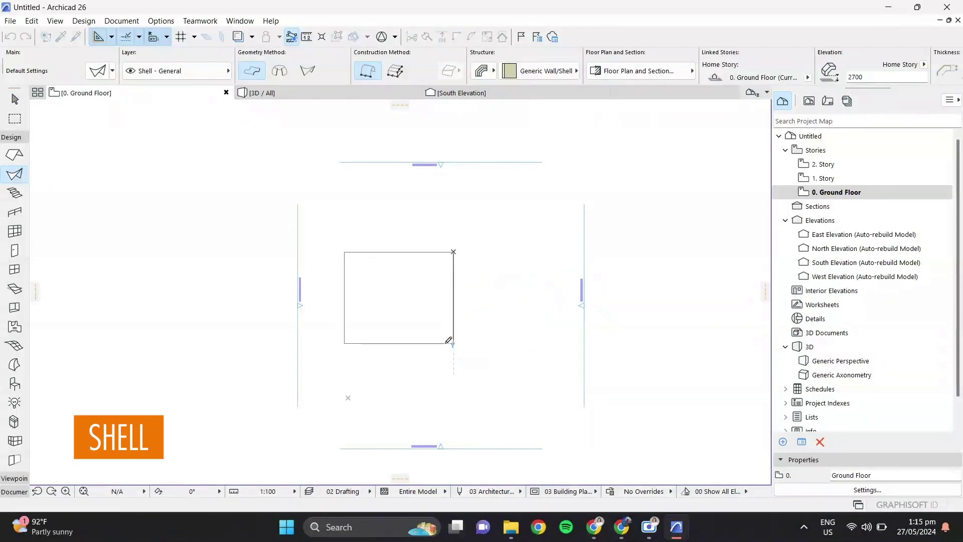
pyautogui.click(261, 95)
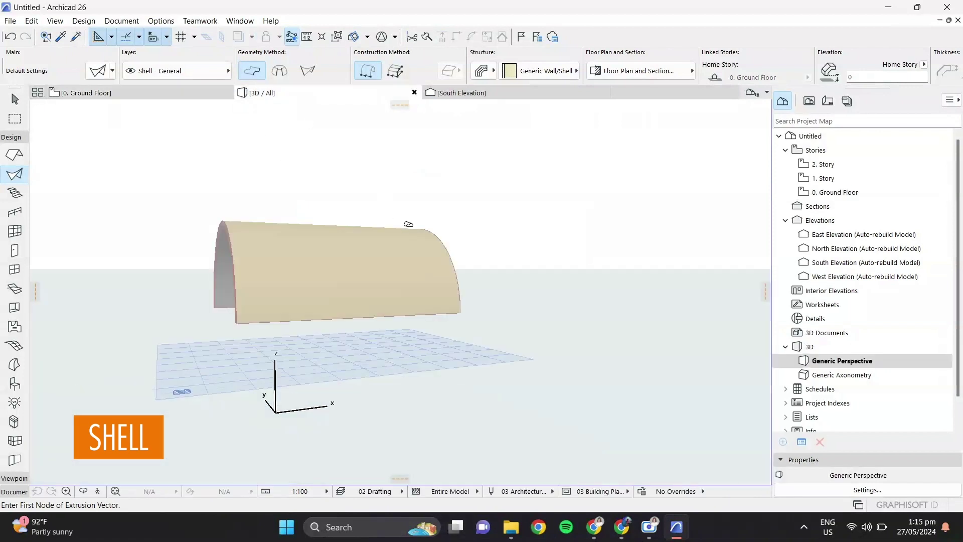
pyautogui.keyDown('shift'); pyautogui.moveTo(409, 224); pyautogui.dragTo(541, 267, button='middle'); pyautogui.keyUp('shift')
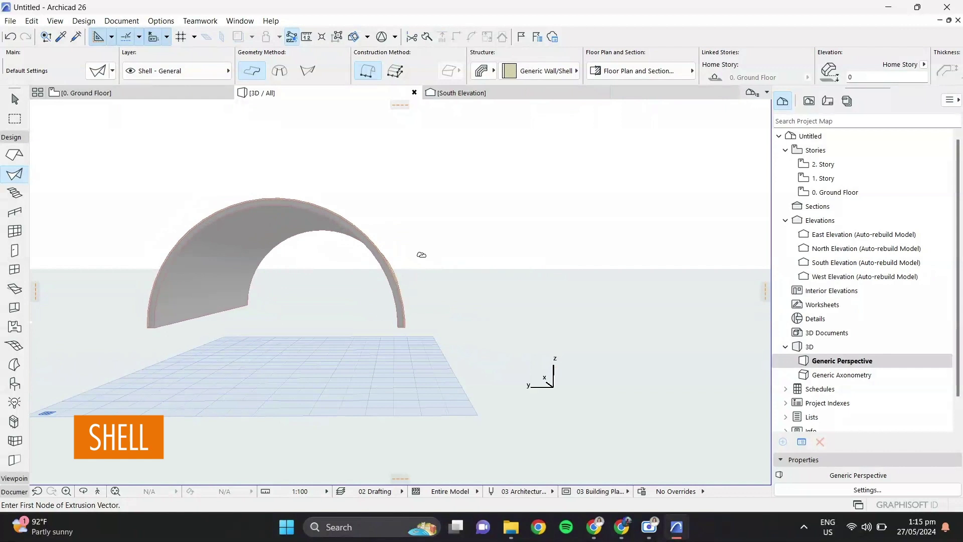
pyautogui.scroll(1, 168, 235)
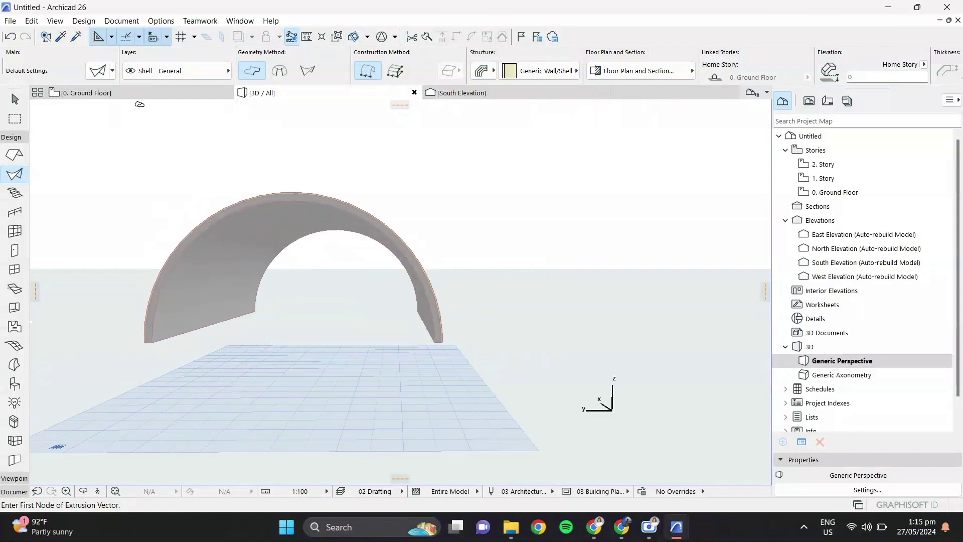
# - Delete the extruded shell from the ground floor plan
pyautogui.click(126, 93)
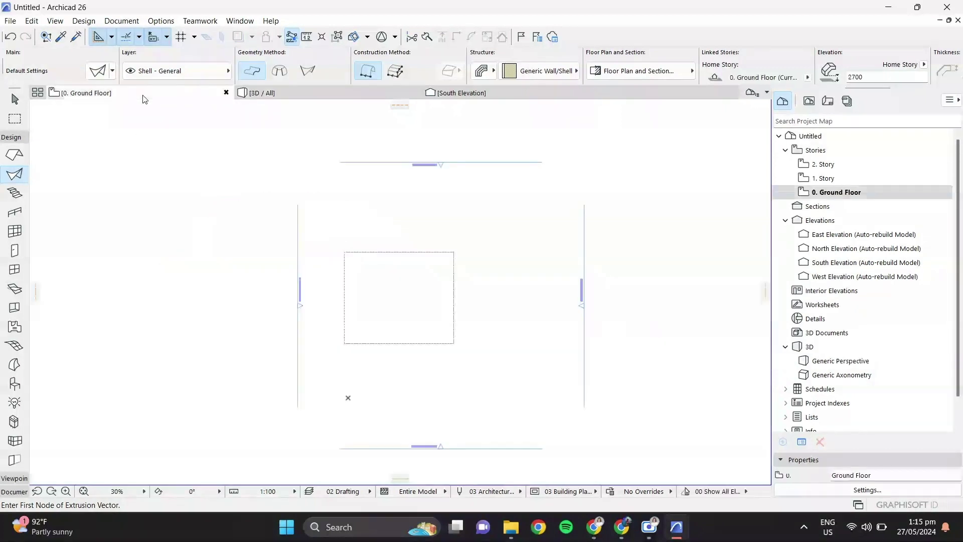
pyautogui.press('Escape')
pyautogui.click(353, 255)
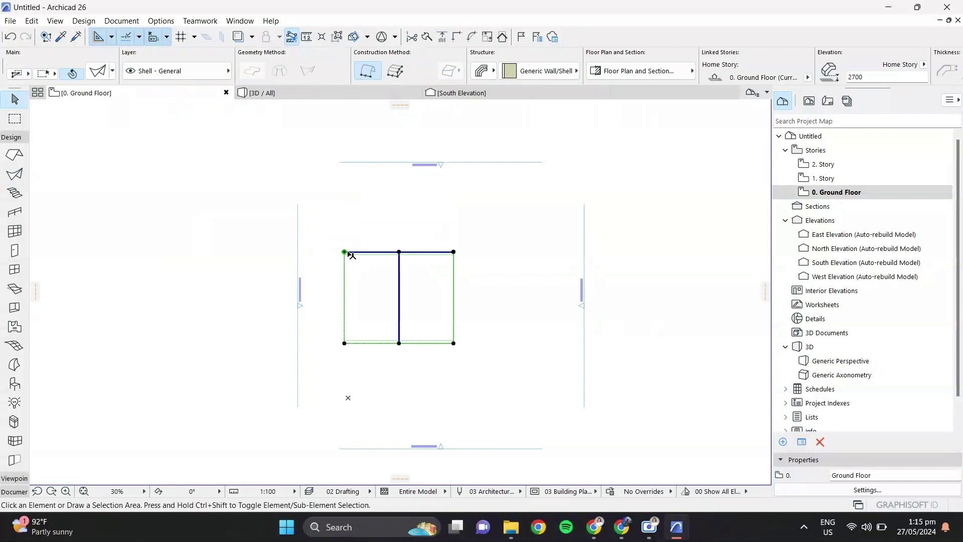
pyautogui.press('Delete')
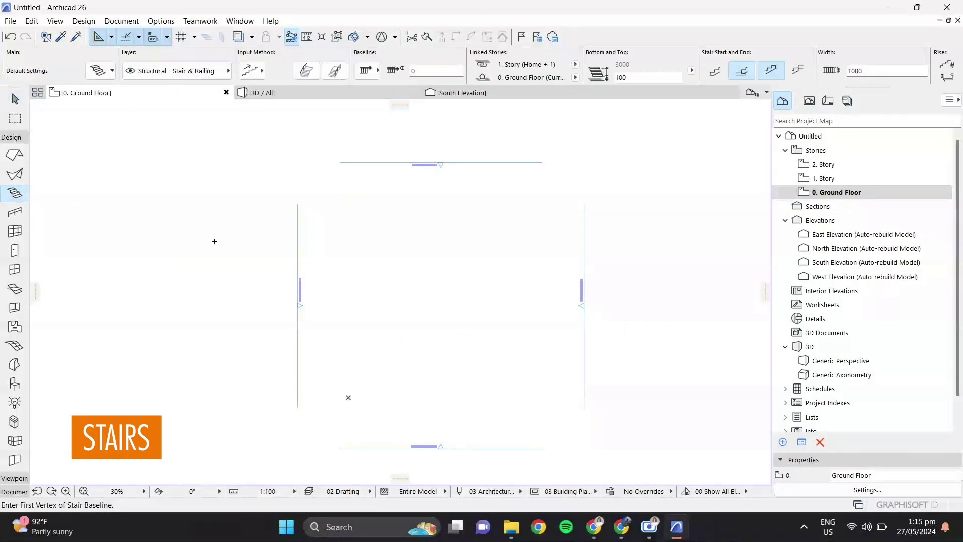
# - Draw an L-shaped stair 1000 mm wide with 20 risers on the ground floor plan, turning at a corner landing after the tenth riser
pyautogui.click(372, 331)
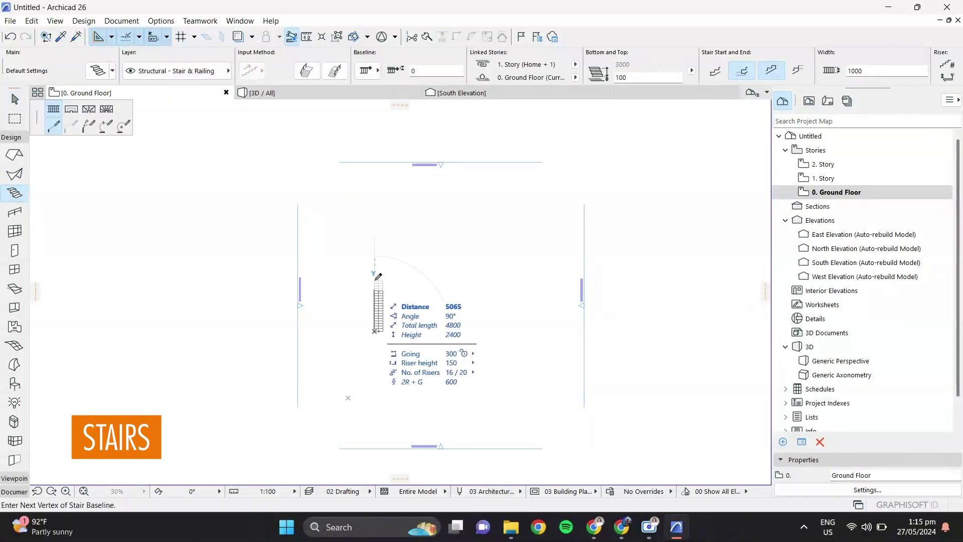
pyautogui.scroll(2, 379, 278)
pyautogui.scroll(2, 383, 312)
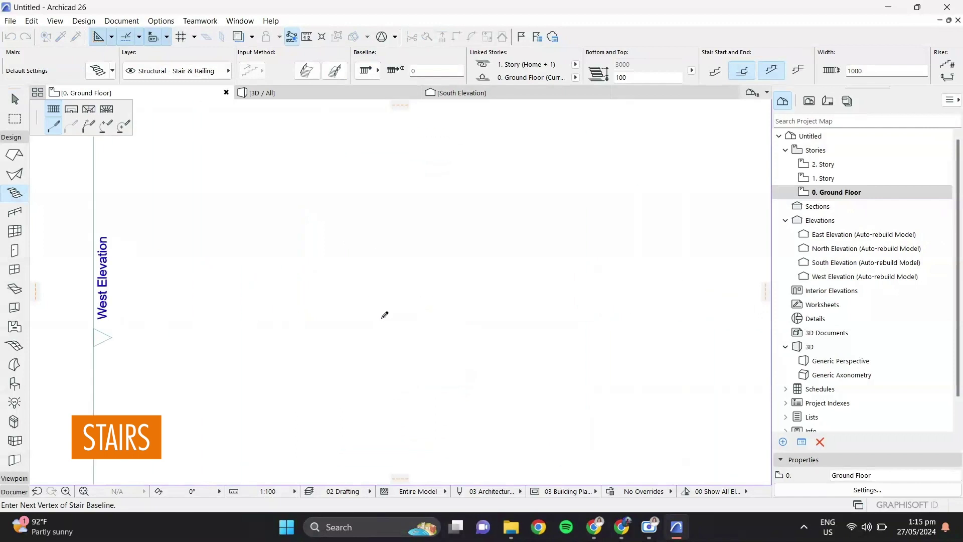
pyautogui.click(384, 316)
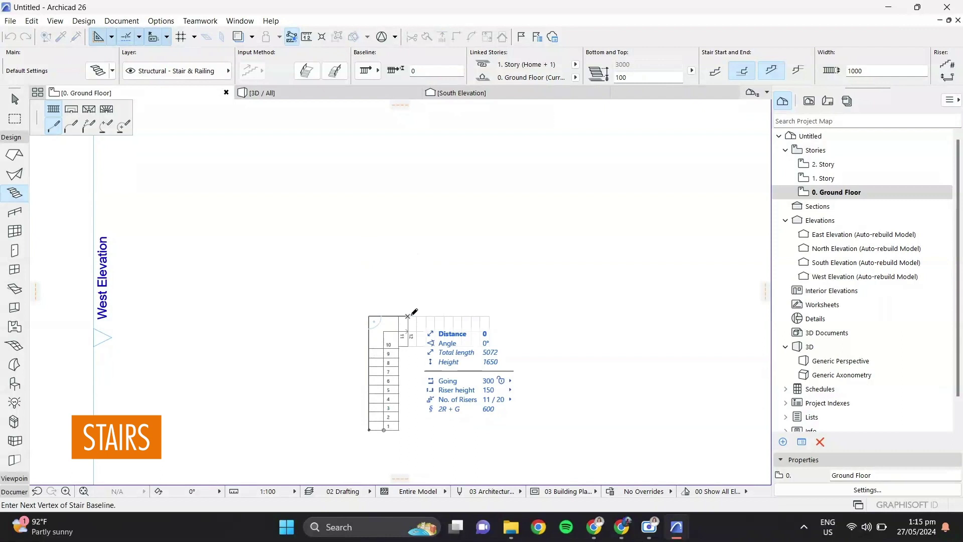
pyautogui.doubleClick(408, 316)
pyautogui.scroll(-5, 400, 283)
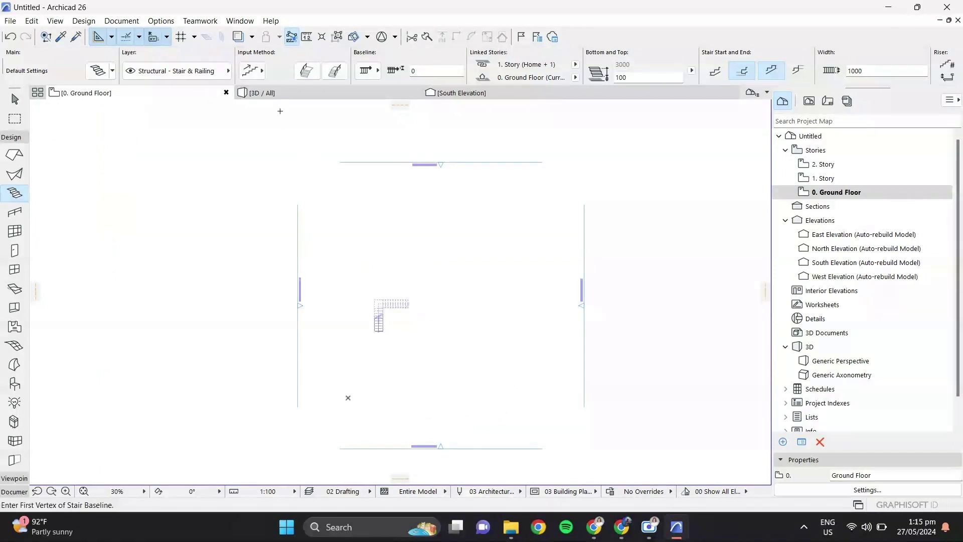
pyautogui.press('F3')
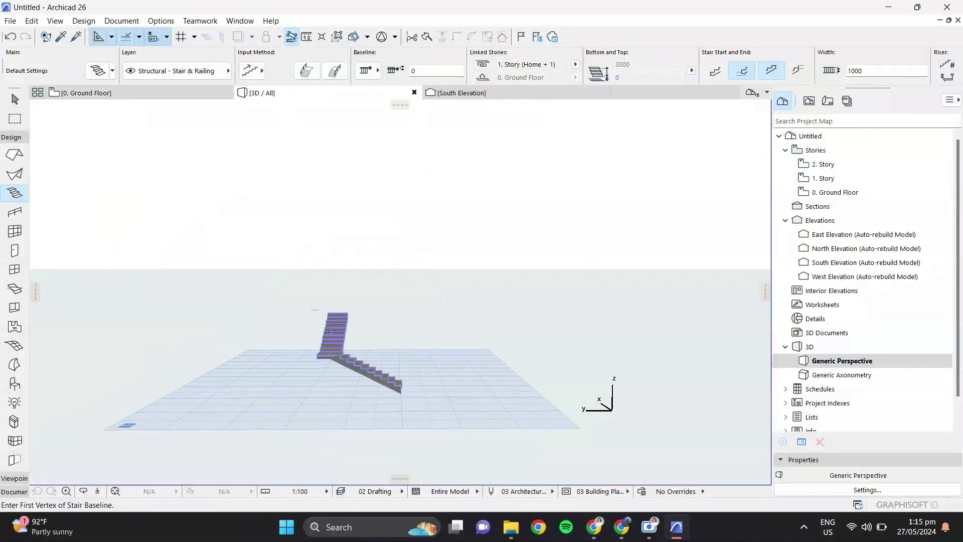
pyautogui.scroll(4, 329, 332)
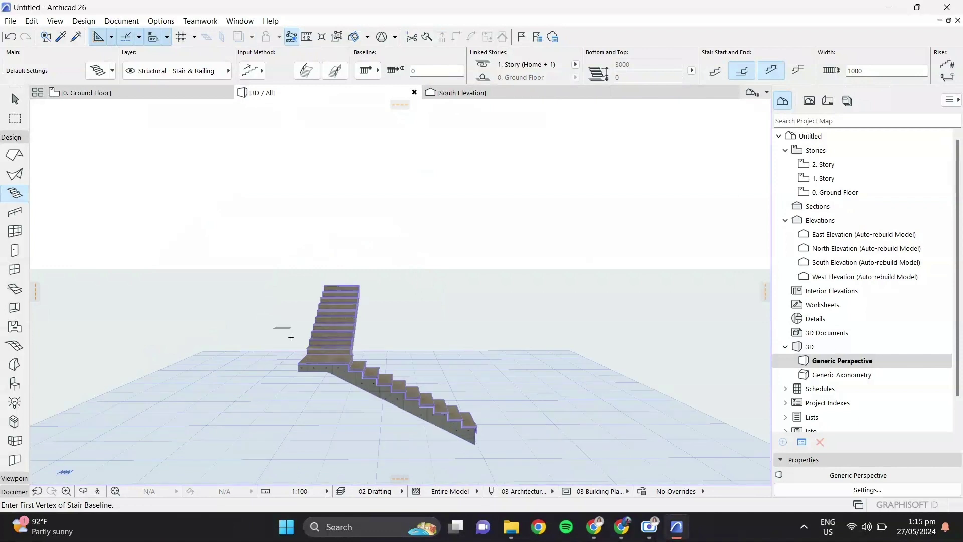
pyautogui.scroll(4, 277, 317)
pyautogui.moveTo(301, 298); pyautogui.dragTo(247, 270, button='middle')
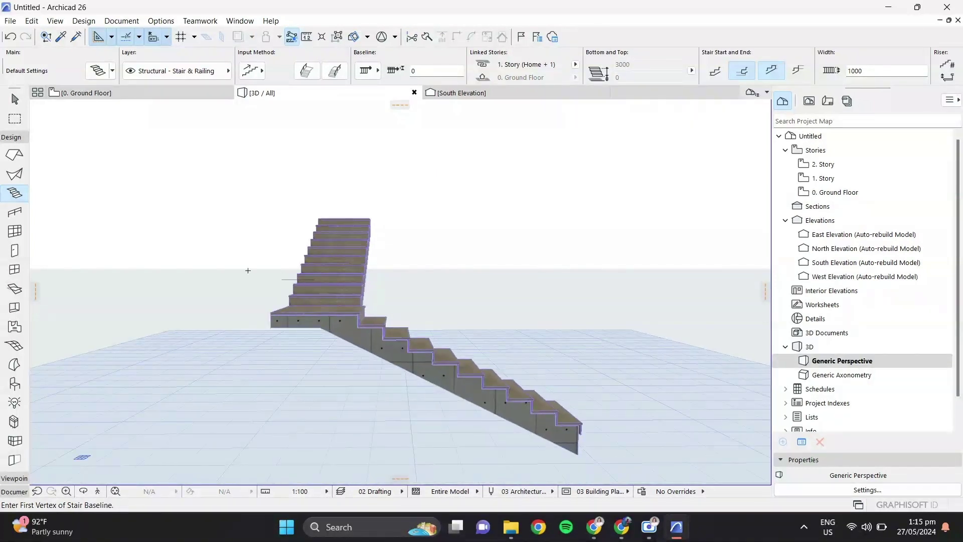
# - Draw a straight railing about 1525 mm long along the outer edge of the stair's lower flight, starting at the first riser
pyautogui.click(25, 217)
pyautogui.click(146, 93)
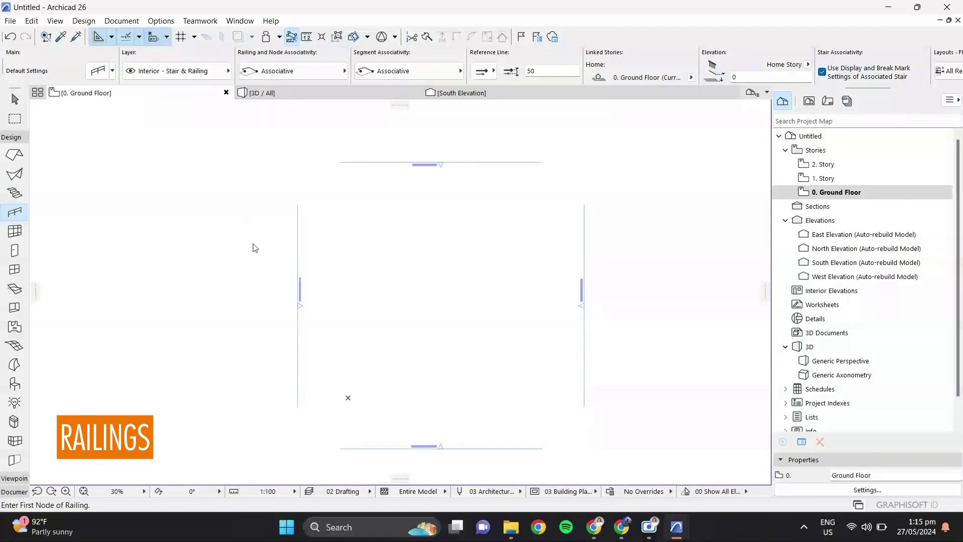
pyautogui.scroll(12, 384, 338)
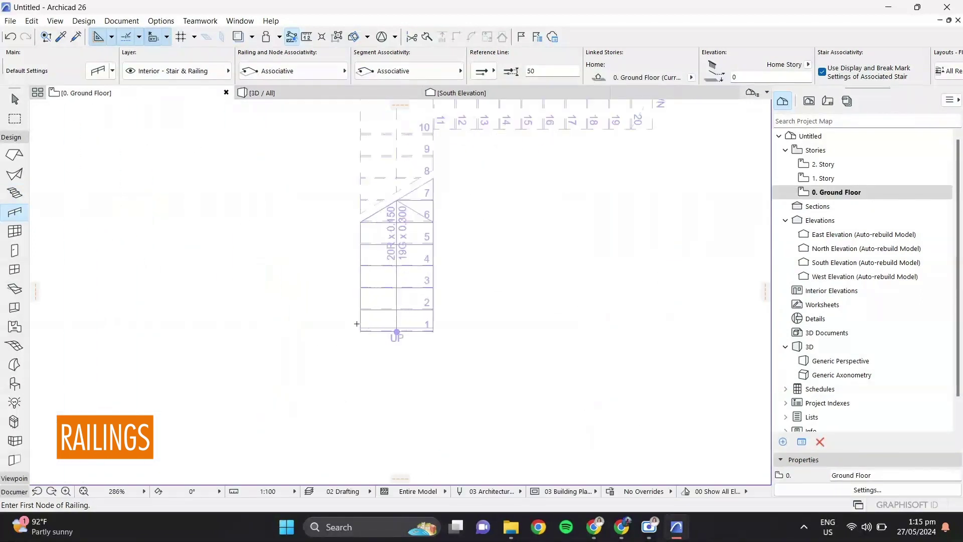
pyautogui.click(351, 409)
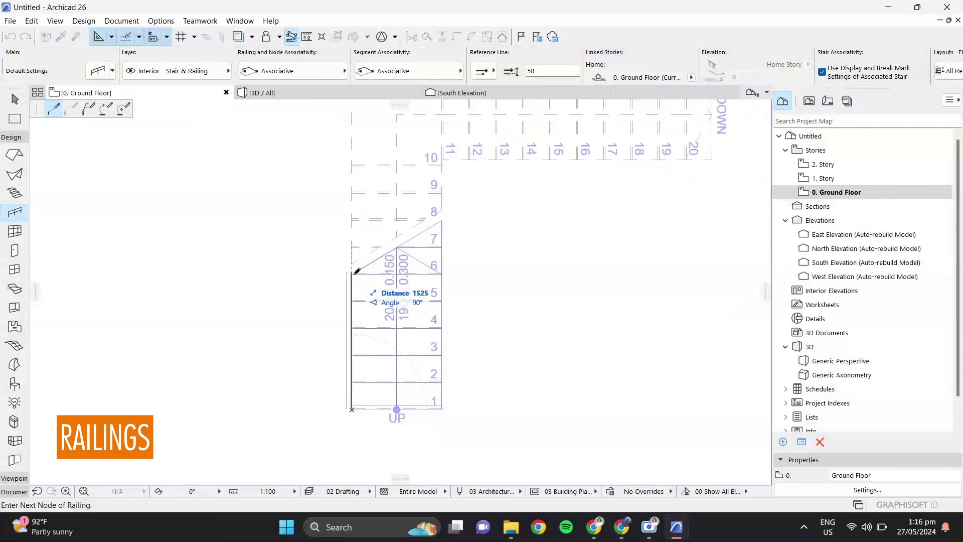
pyautogui.doubleClick(354, 272)
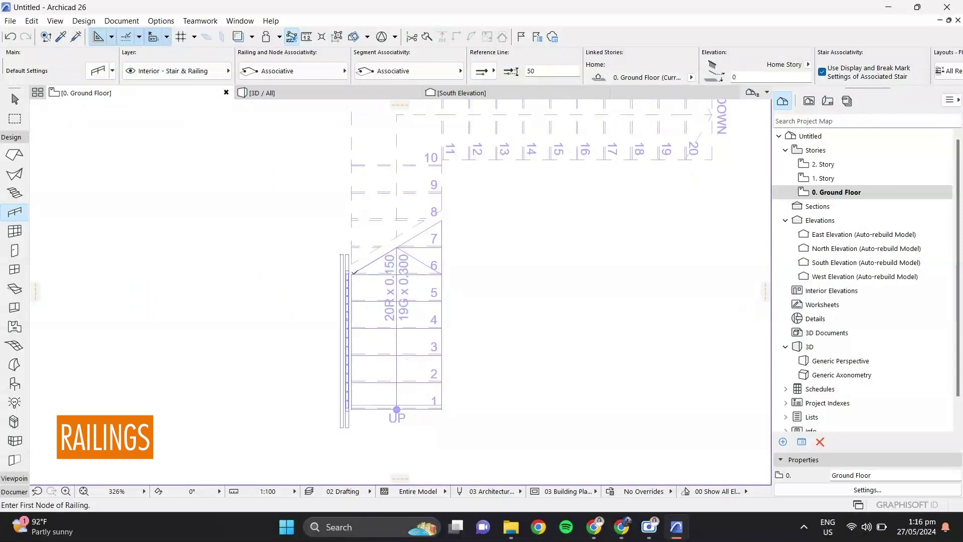
pyautogui.click(295, 93)
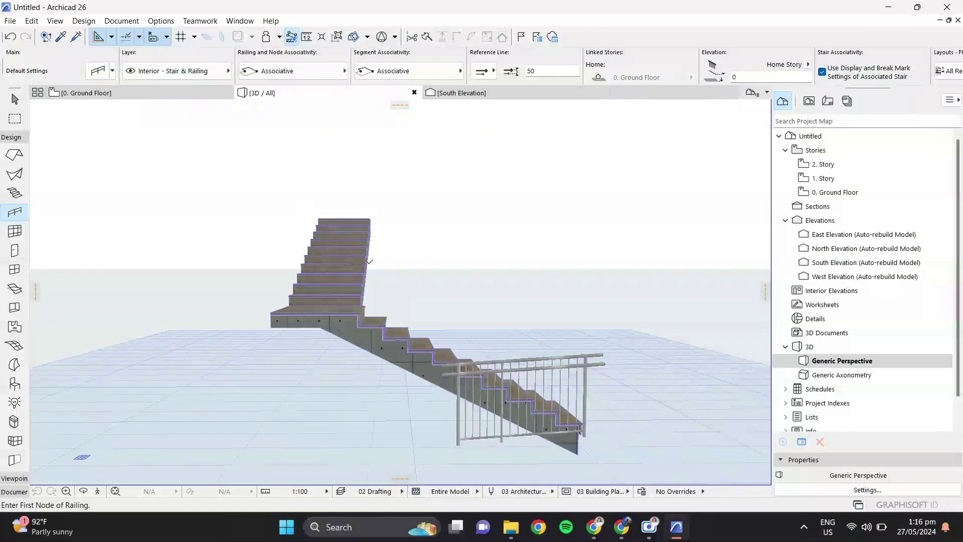
pyautogui.press('Escape')
pyautogui.keyDown('shift'); pyautogui.moveTo(513, 361); pyautogui.dragTo(518, 408, button='middle'); pyautogui.keyUp('shift')
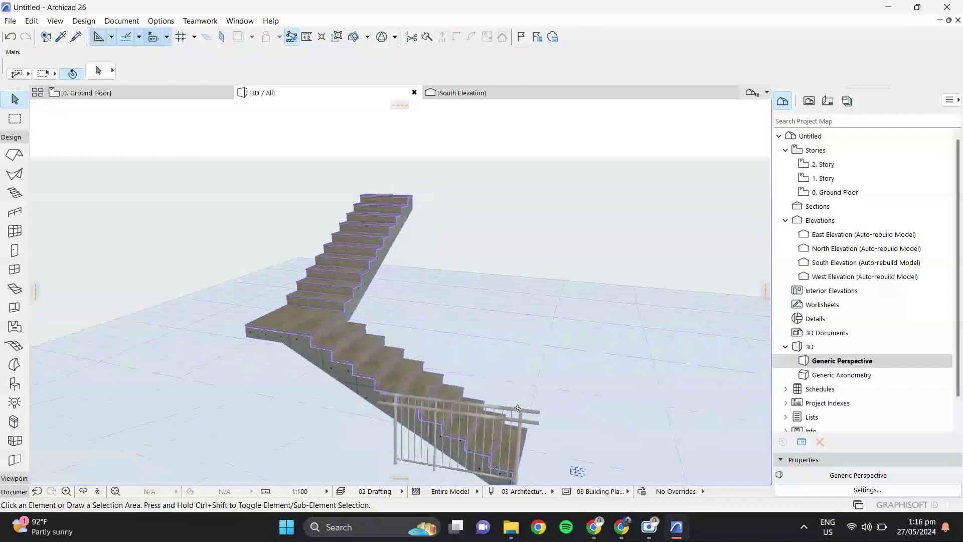
# - Draw a straight horizontal curtain wall with 300 mm nominal thickness on the ground floor plan, east of the stair, and inspect it in 3D
pyautogui.click(16, 235)
pyautogui.click(130, 94)
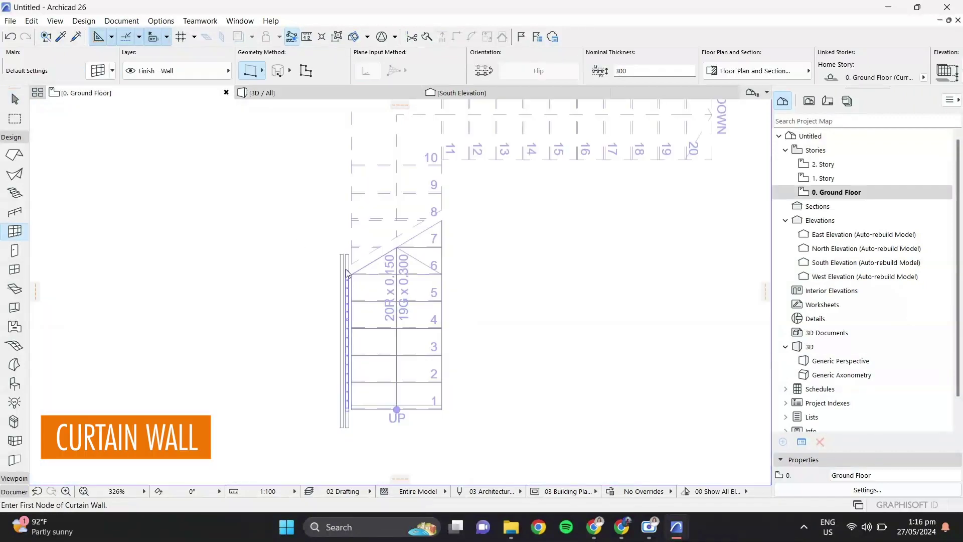
pyautogui.scroll(-5, 412, 286)
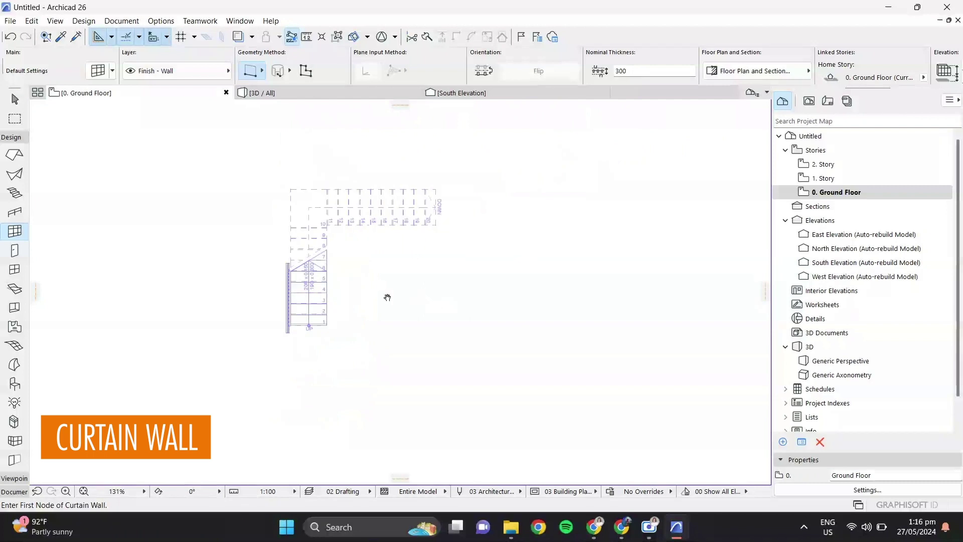
pyautogui.click(330, 298)
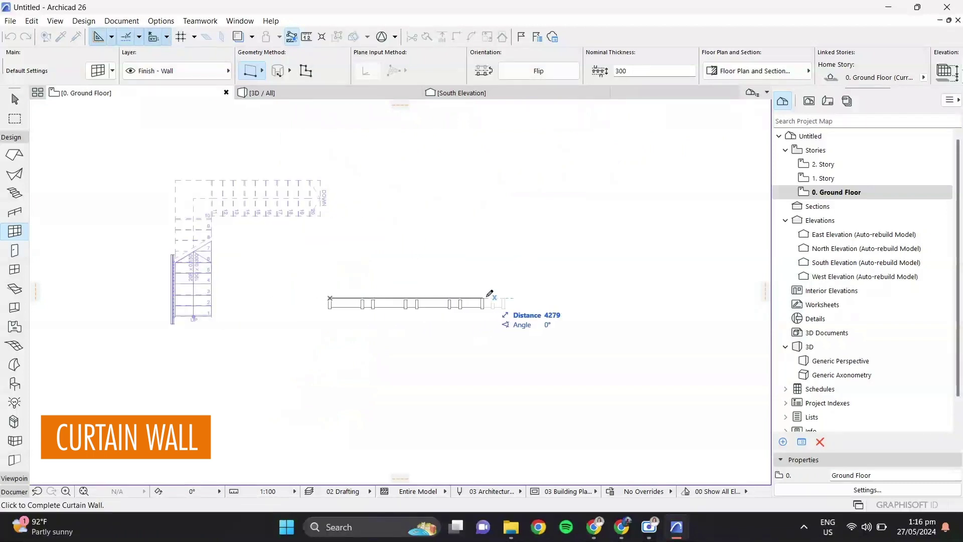
pyautogui.click(512, 294)
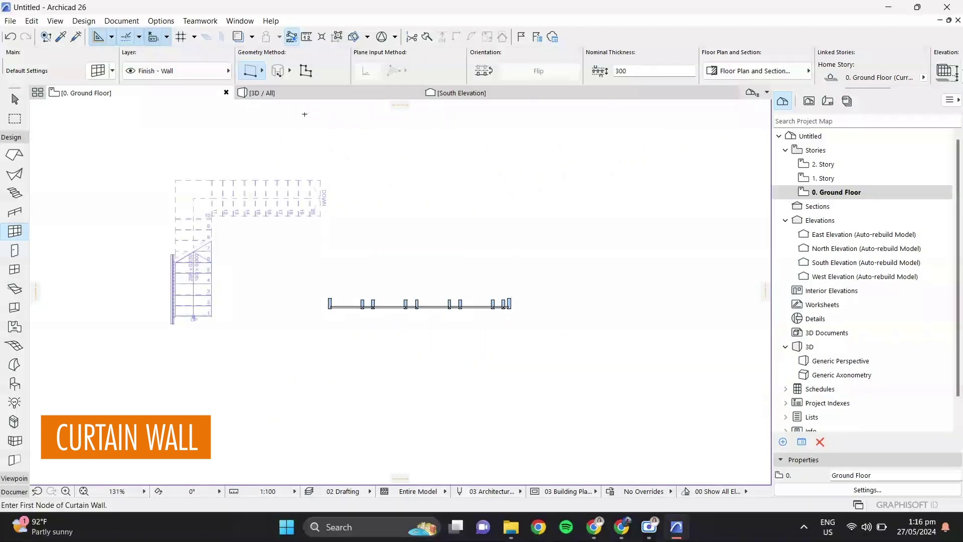
pyautogui.press('F3')
pyautogui.keyDown('shift'); pyautogui.moveTo(510, 317); pyautogui.dragTo(318, 322, button='middle'); pyautogui.keyUp('shift')
pyautogui.scroll(-2, 317, 322)
pyautogui.scroll(2, 594, 305)
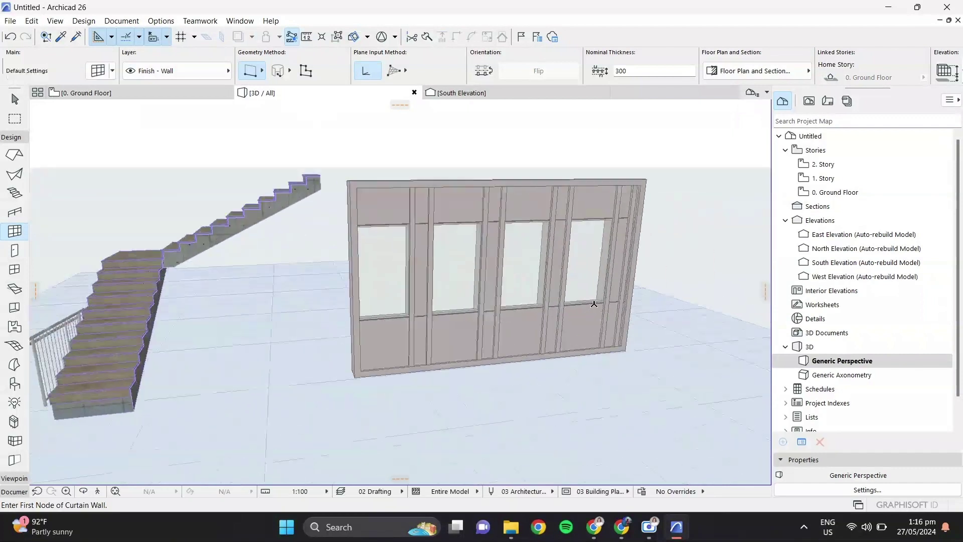
pyautogui.scroll(2, 594, 305)
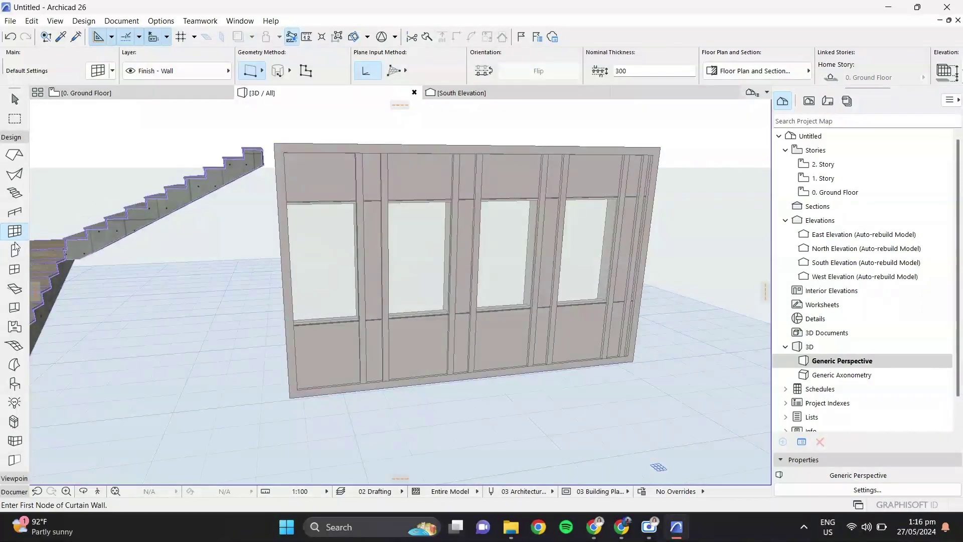
# - Place a 900 × 2100 mm Door 26 near the west end of the horizontal wall, opening toward the wall's south side
pyautogui.press('F2')
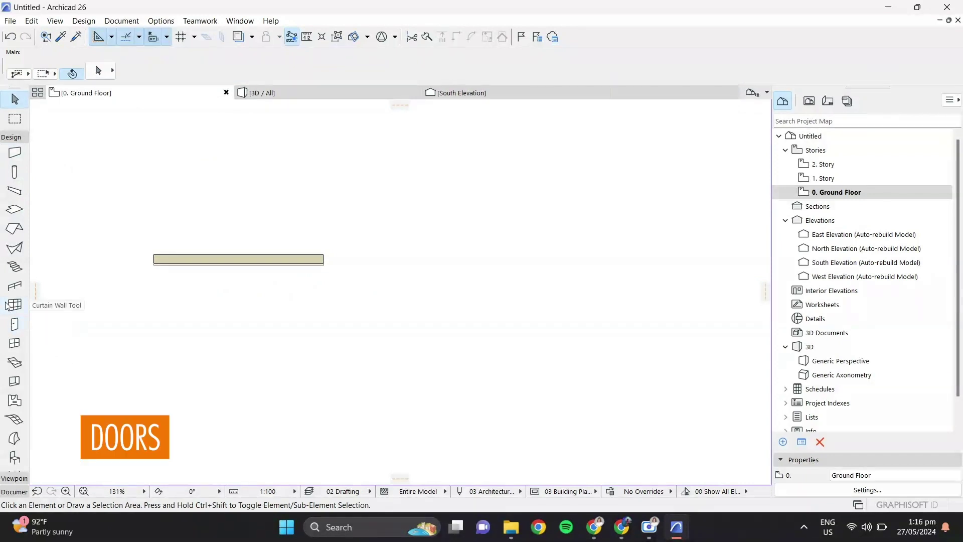
pyautogui.click(14, 323)
pyautogui.click(199, 260)
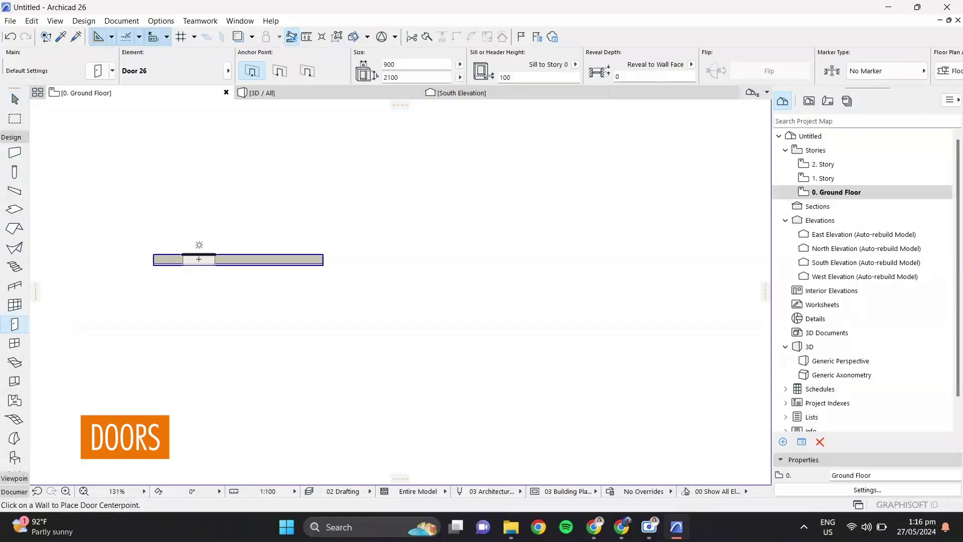
pyautogui.click(197, 259)
pyautogui.click(185, 263)
pyautogui.press('Escape')
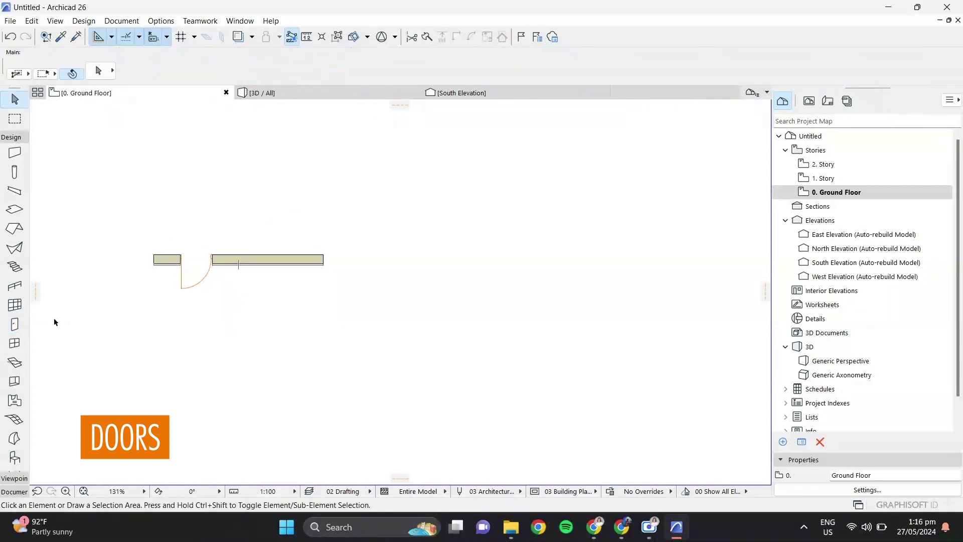
# - Place a 900 × 1500 mm Window 26 with a 1000 mm sill in the wall east of the door, and inspect it in 3D
pyautogui.click(15, 343)
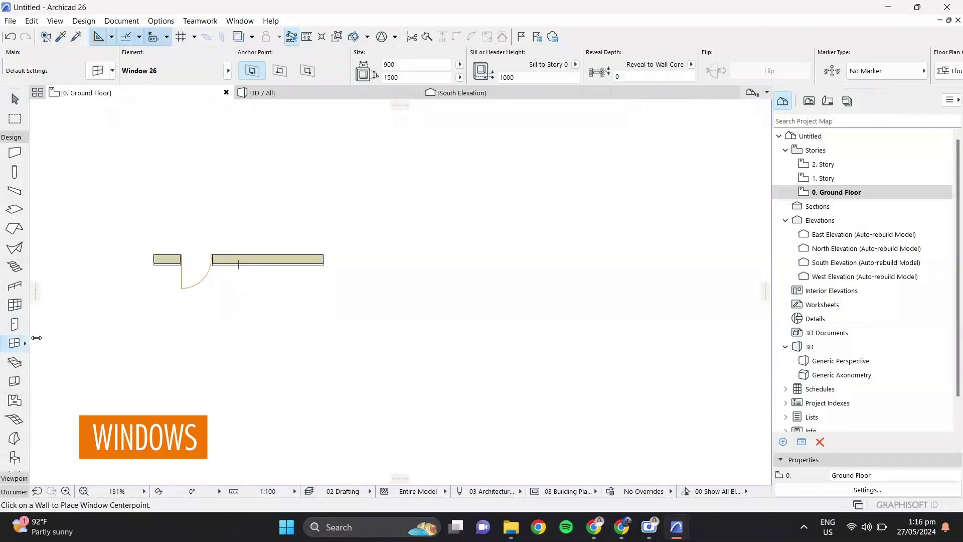
pyautogui.click(271, 258)
pyautogui.click(264, 270)
pyautogui.click(333, 96)
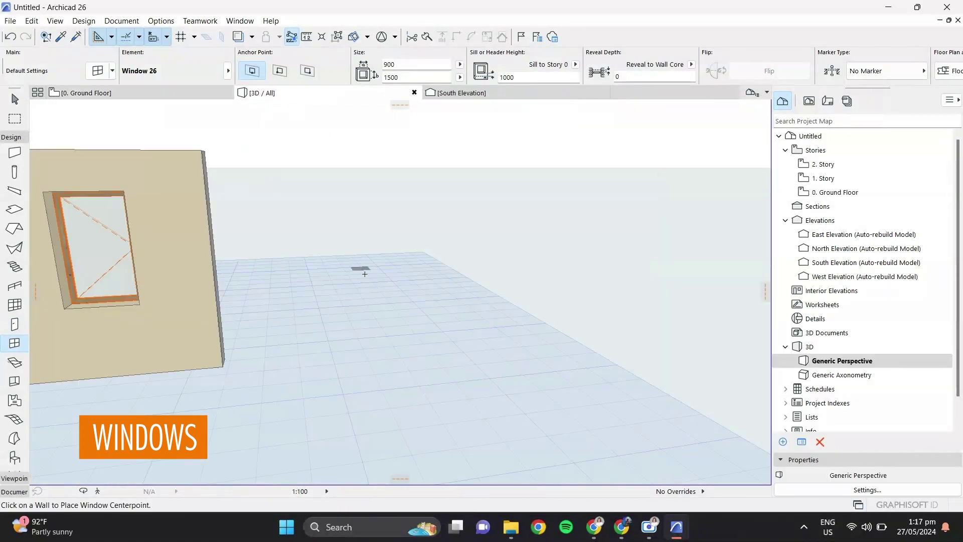
pyautogui.scroll(-2, 364, 273)
pyautogui.scroll(-5, 392, 275)
pyautogui.scroll(4, 151, 271)
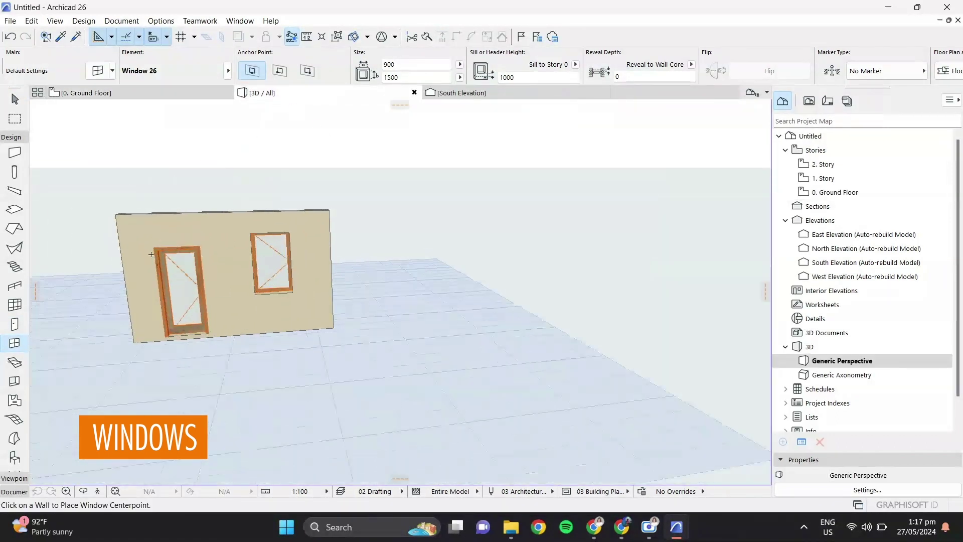
pyautogui.keyDown('shift'); pyautogui.moveTo(122, 297); pyautogui.dragTo(117, 318, button='middle'); pyautogui.keyUp('shift')
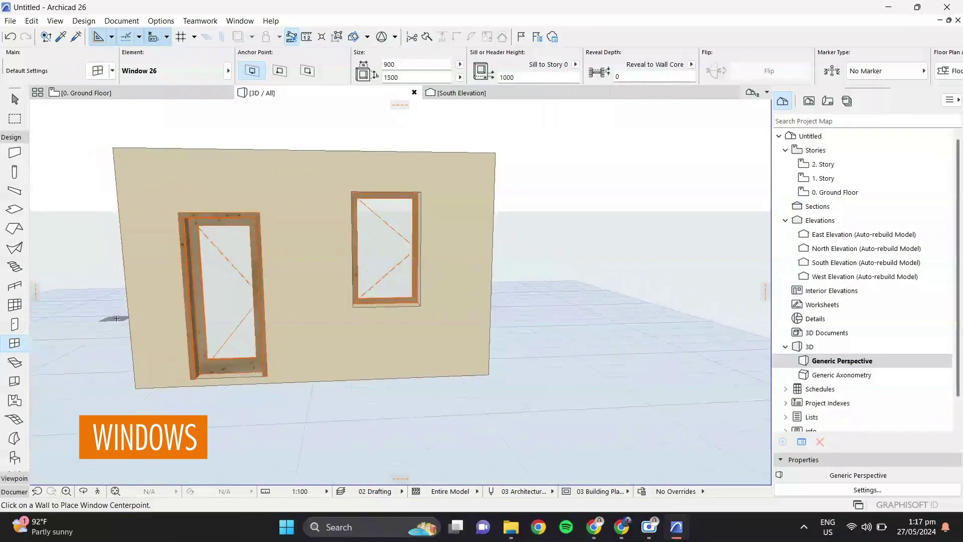
# - Draw a rectangular multi-plane roof with 45° pitch and 3000 mm pivot height on the ground floor plan, east of the wall
pyautogui.click(15, 363)
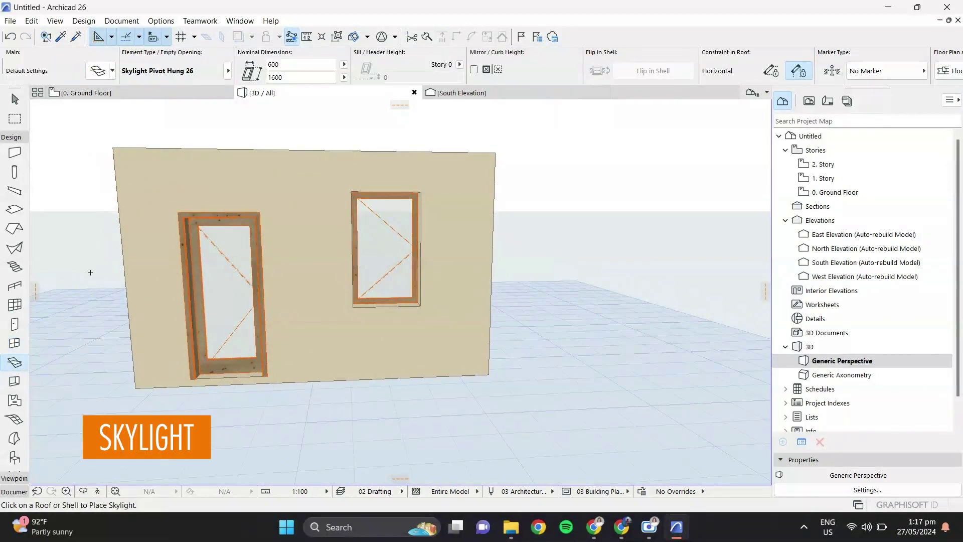
pyautogui.click(143, 95)
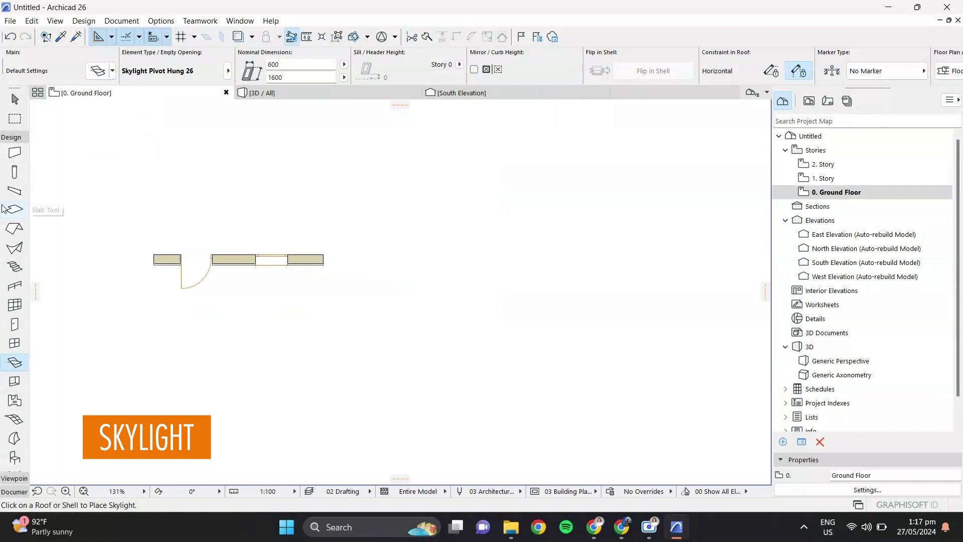
pyautogui.click(15, 232)
pyautogui.click(449, 207)
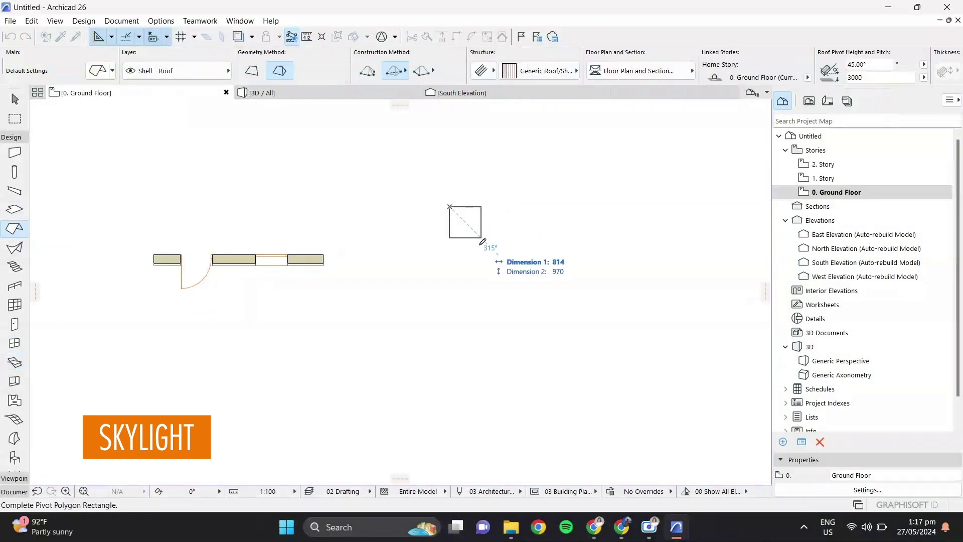
pyautogui.click(554, 301)
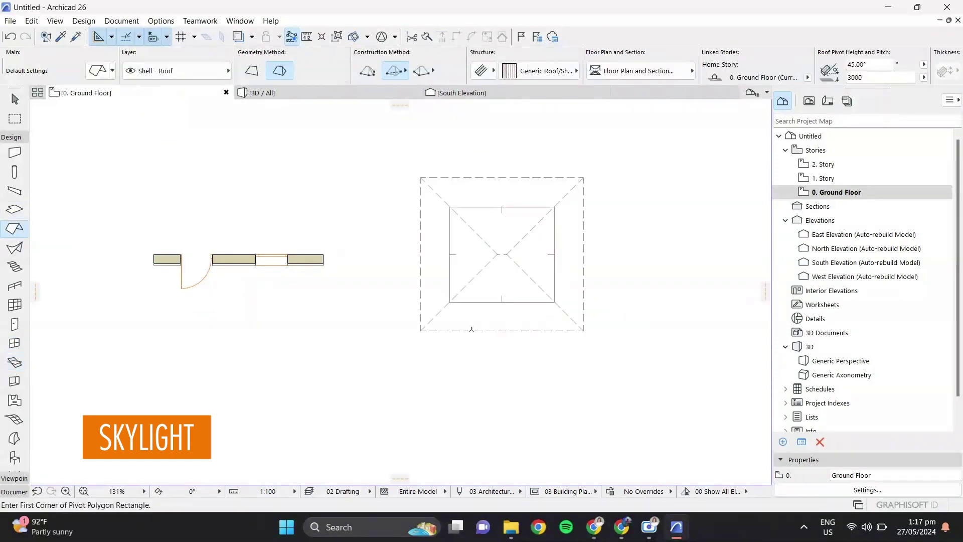
# - Place a 600 × 1600 mm Skylight Pivot Hung 26 on the roof near its northwest corner, and inspect it in 3D
pyautogui.click(15, 362)
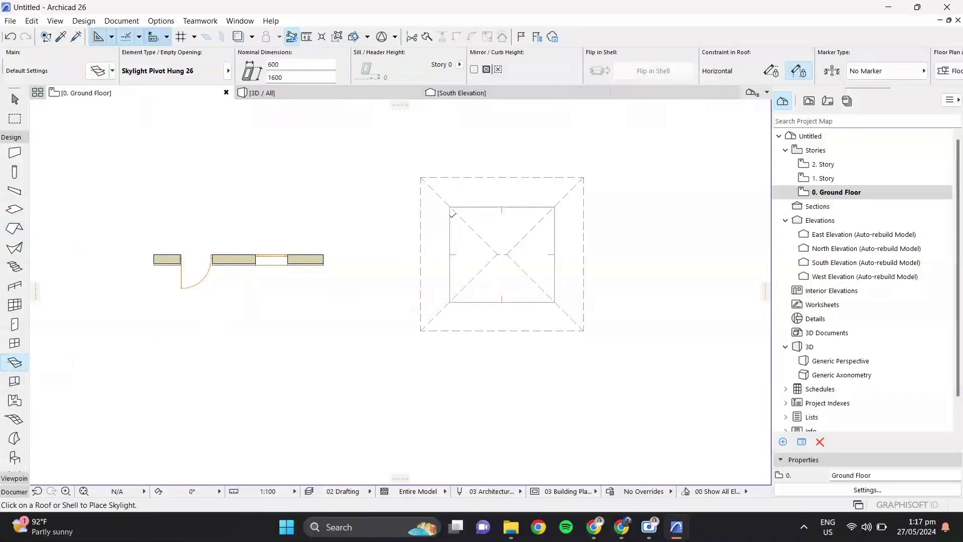
pyautogui.click(300, 95)
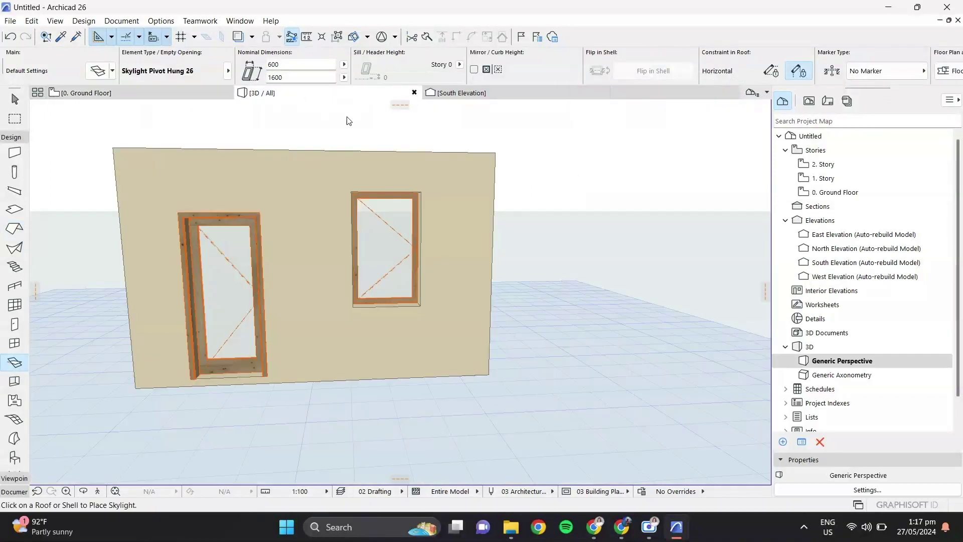
pyautogui.scroll(-4, 426, 289)
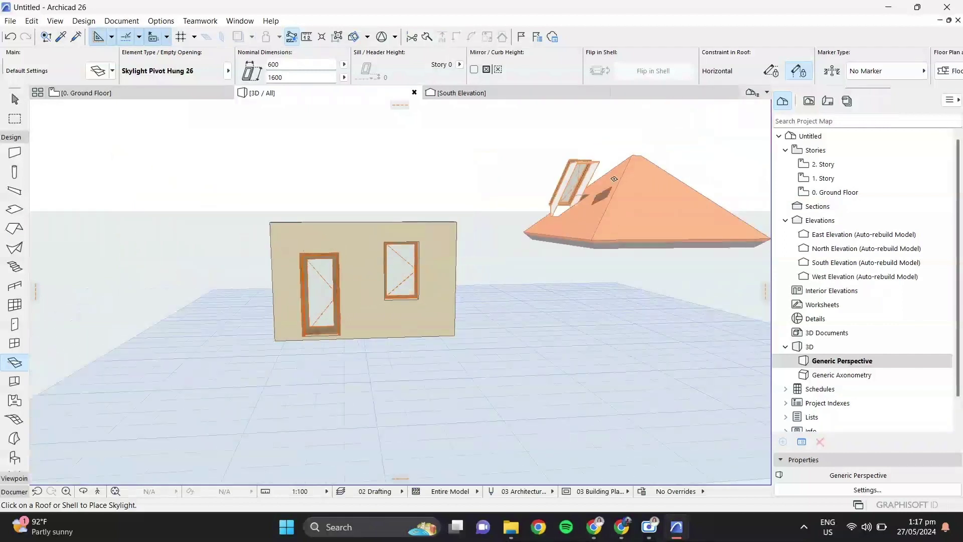
pyautogui.scroll(5, 613, 186)
pyautogui.keyDown('shift'); pyautogui.moveTo(614, 186); pyautogui.dragTo(475, 208, button='middle'); pyautogui.keyUp('shift')
pyautogui.keyDown('shift'); pyautogui.moveTo(333, 202); pyautogui.dragTo(486, 204, button='middle'); pyautogui.keyUp('shift')
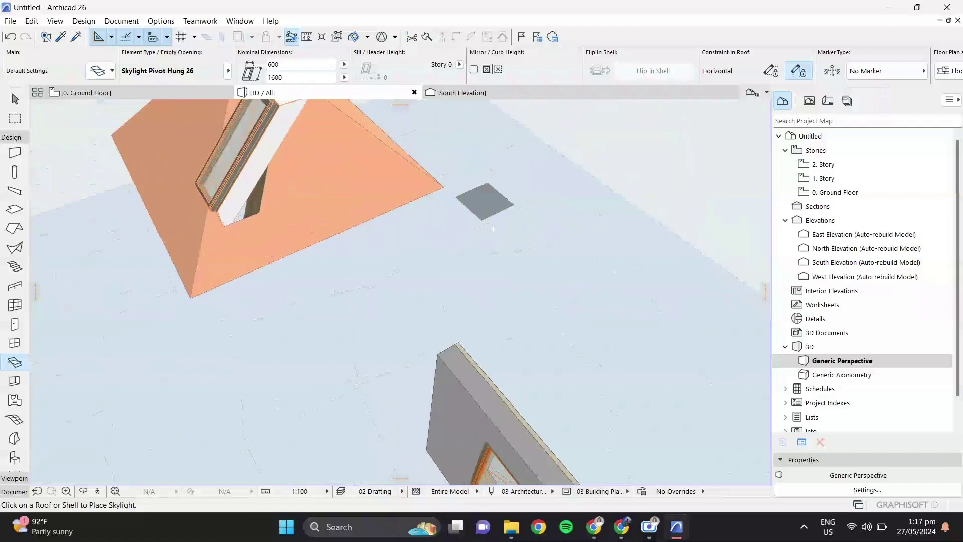
pyautogui.scroll(-3, 460, 288)
pyautogui.keyDown('shift'); pyautogui.moveTo(311, 265); pyautogui.dragTo(157, 266, button='middle'); pyautogui.keyUp('shift')
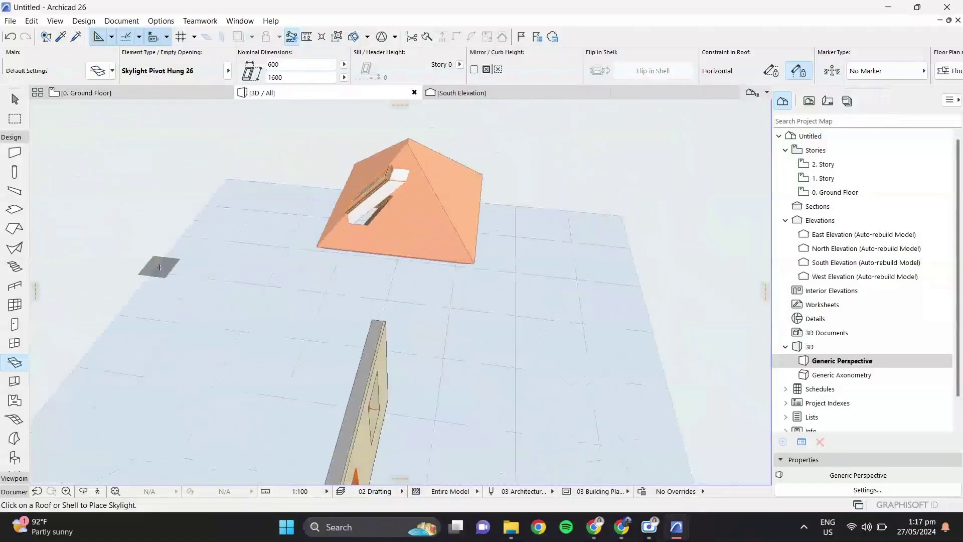
# - Draw a straight horizontal wall about 6880 mm long on the ground floor plan, north of the wall with the door and window
pyautogui.click(13, 382)
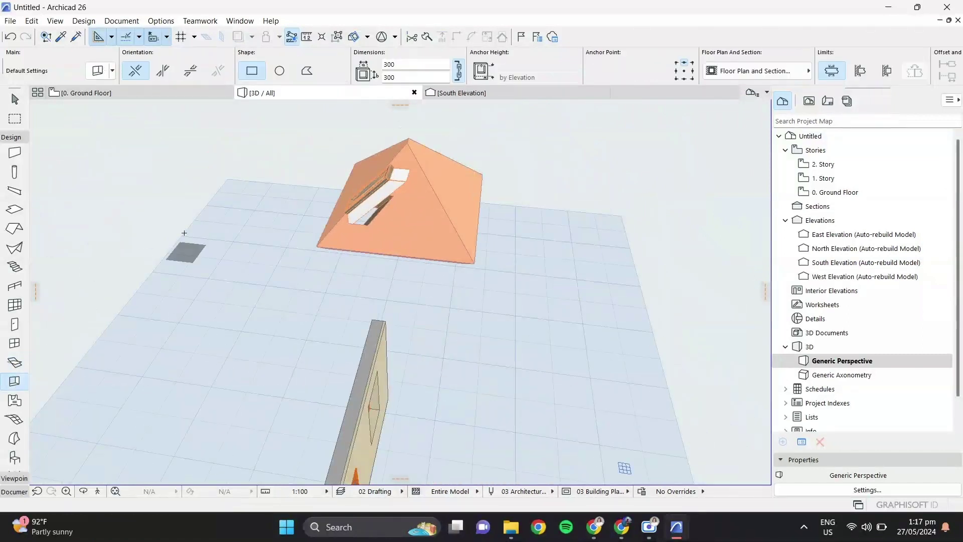
pyautogui.click(80, 93)
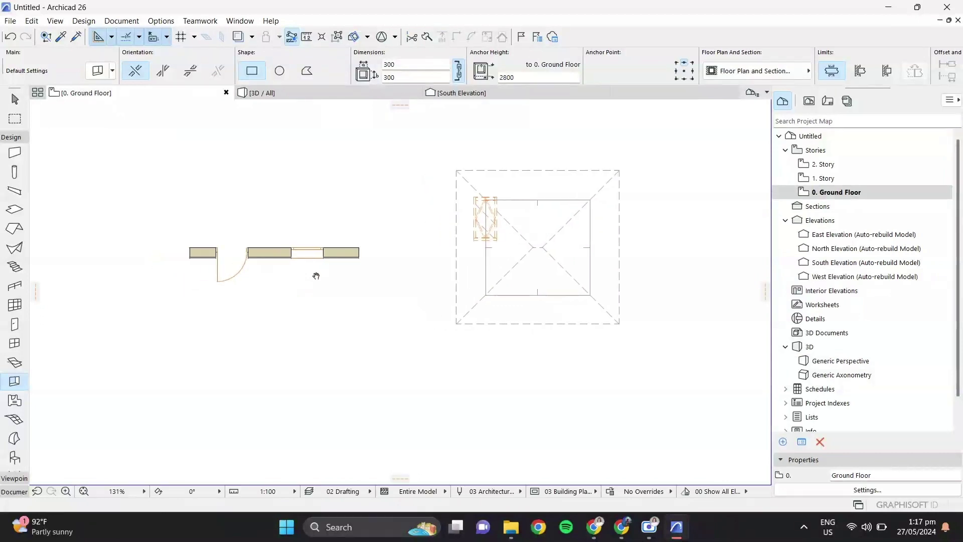
pyautogui.click(19, 158)
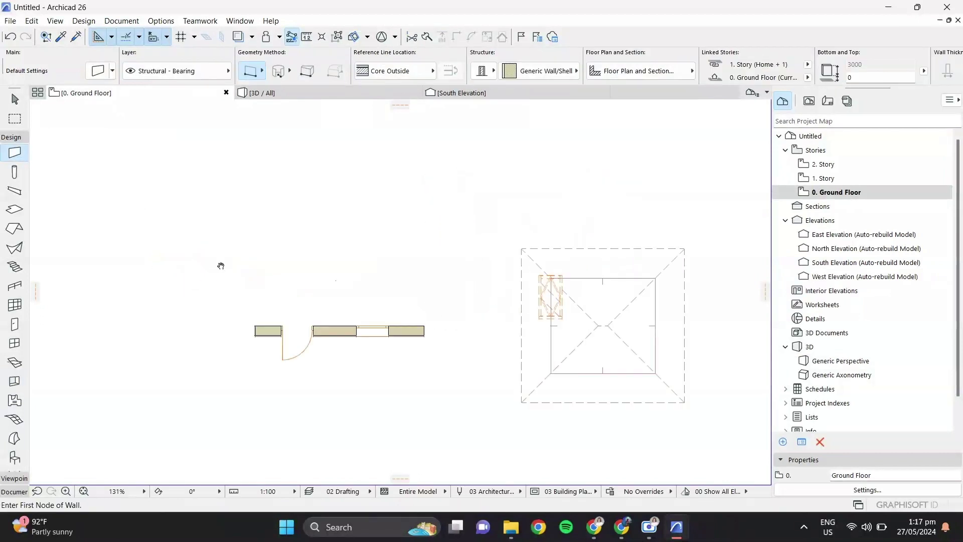
pyautogui.click(166, 245)
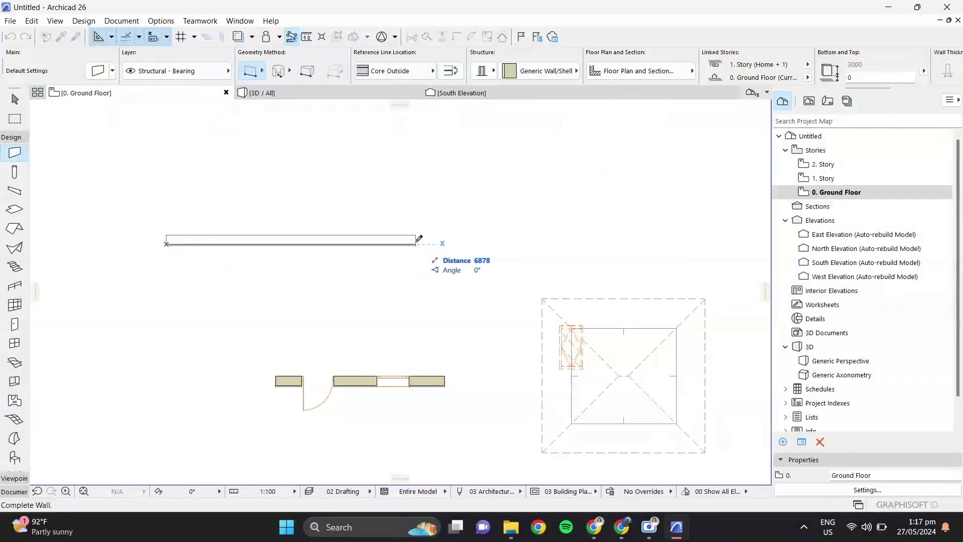
pyautogui.click(417, 243)
pyautogui.press('Escape')
# - Place a 300 × 300 mm rectangular opening with 2800 mm anchor height in the western part of the long wall and select it
pyautogui.click(14, 382)
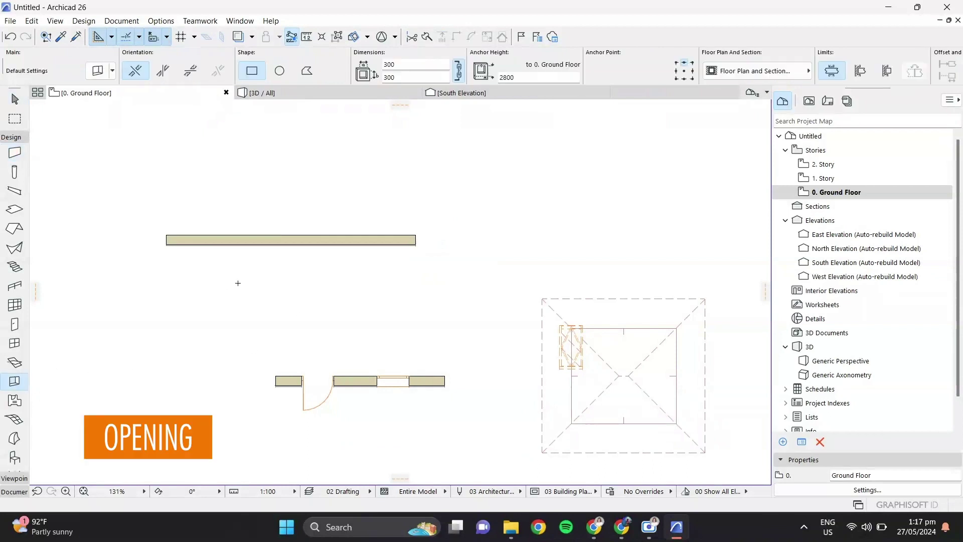
pyautogui.click(239, 240)
pyautogui.press('Escape')
pyautogui.click(240, 242)
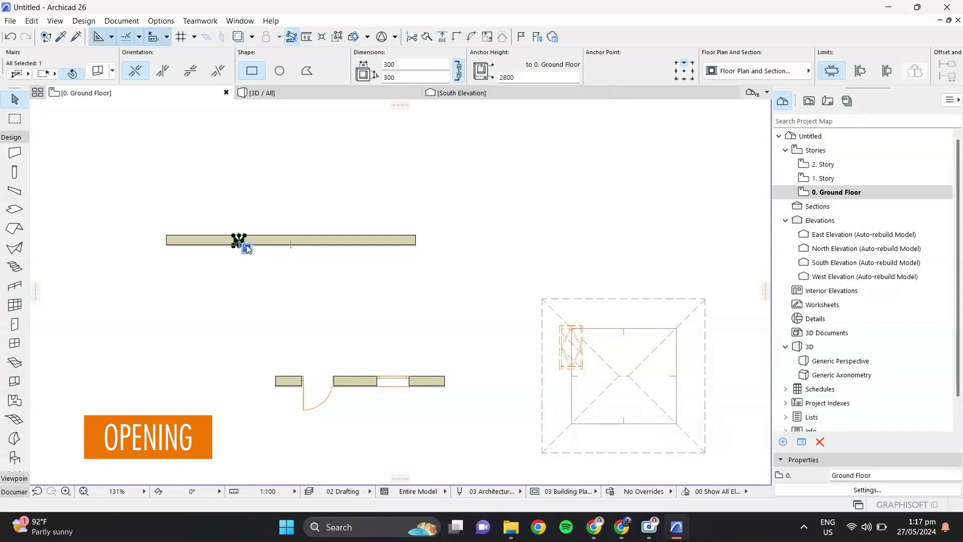
# - Reposition the opening's northeast corner node eastward so the opening spans about 911 mm, and inspect its shape in 3D
pyautogui.scroll(5, 240, 243)
pyautogui.click(243, 235)
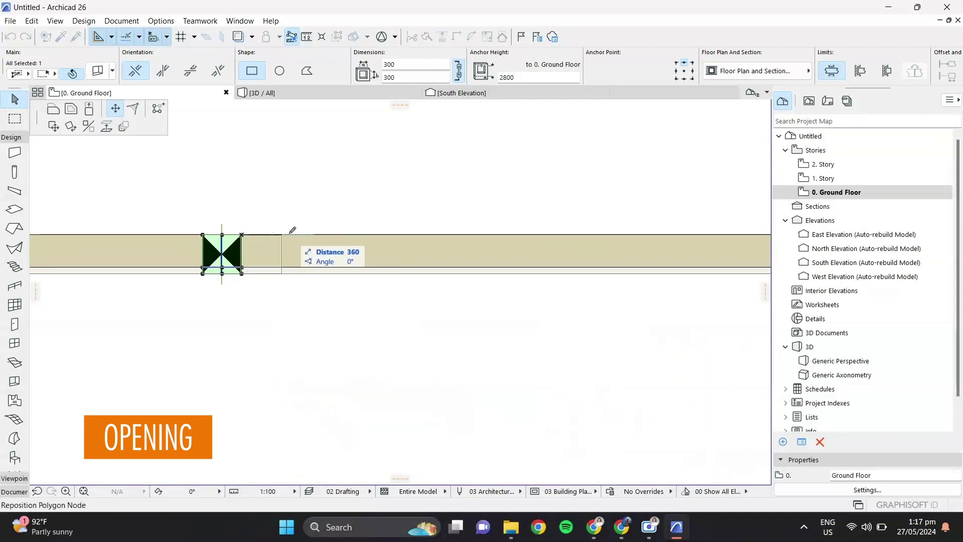
pyautogui.click(321, 235)
pyautogui.click(297, 94)
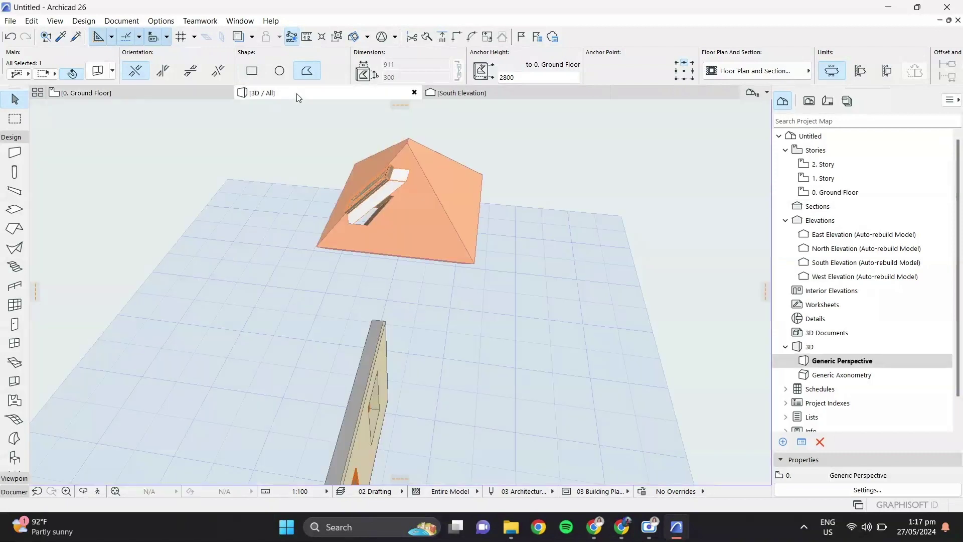
pyautogui.click(444, 273)
pyautogui.moveTo(323, 357); pyautogui.dragTo(435, 223, button='middle')
pyautogui.keyDown('shift'); pyautogui.moveTo(379, 299); pyautogui.dragTo(163, 318); pyautogui.keyUp('shift')
pyautogui.keyDown('shift'); pyautogui.moveTo(163, 318); pyautogui.dragTo(150, 290, button='middle'); pyautogui.keyUp('shift')
pyautogui.scroll(5, 142, 213)
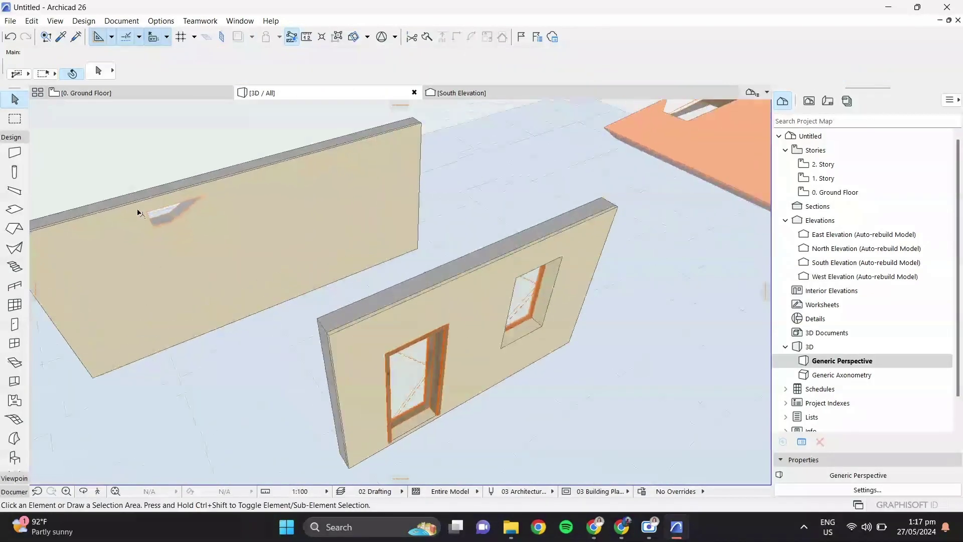
pyautogui.scroll(2, 168, 226)
pyautogui.click(182, 224)
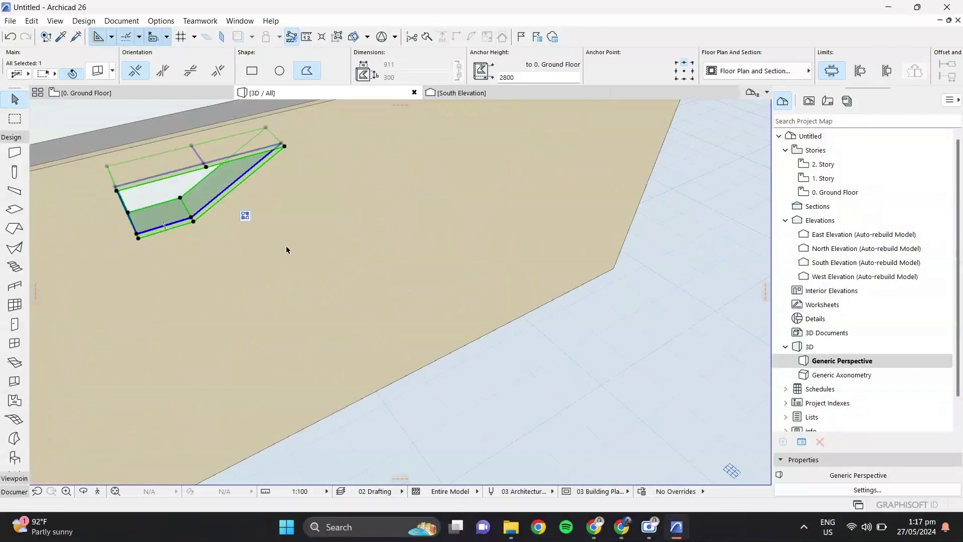
pyautogui.click(200, 227)
pyautogui.click(253, 301)
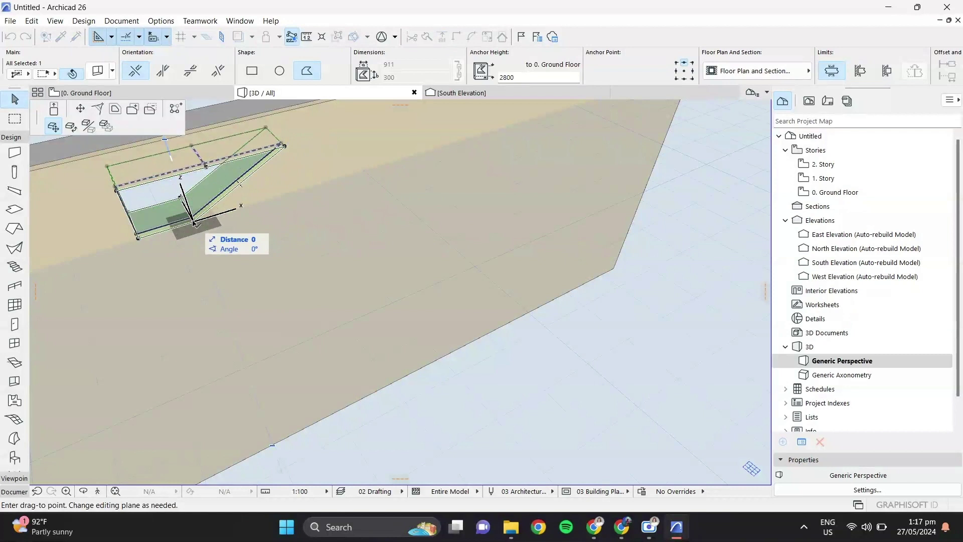
pyautogui.click(196, 223)
pyautogui.scroll(-2, 384, 312)
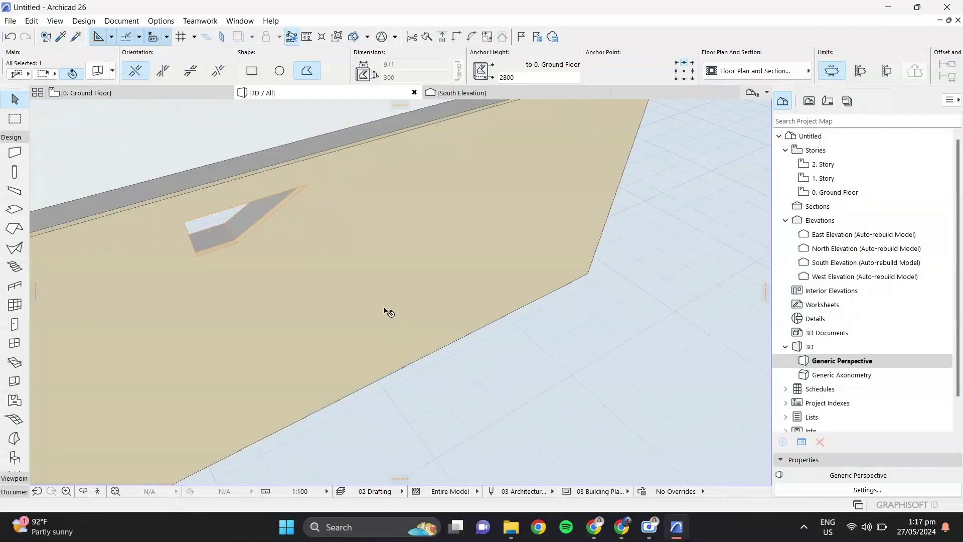
pyautogui.press('Escape')
# - Draw a flat rectangular morph with the Morph tool on the ground floor plan, north of the wall with the opening
pyautogui.scroll(-2, 12, 365)
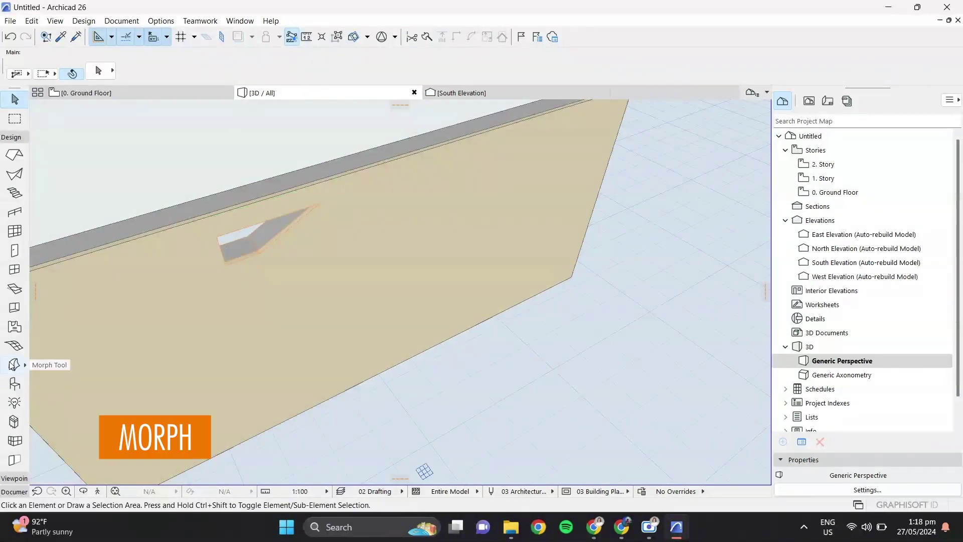
pyautogui.click(13, 364)
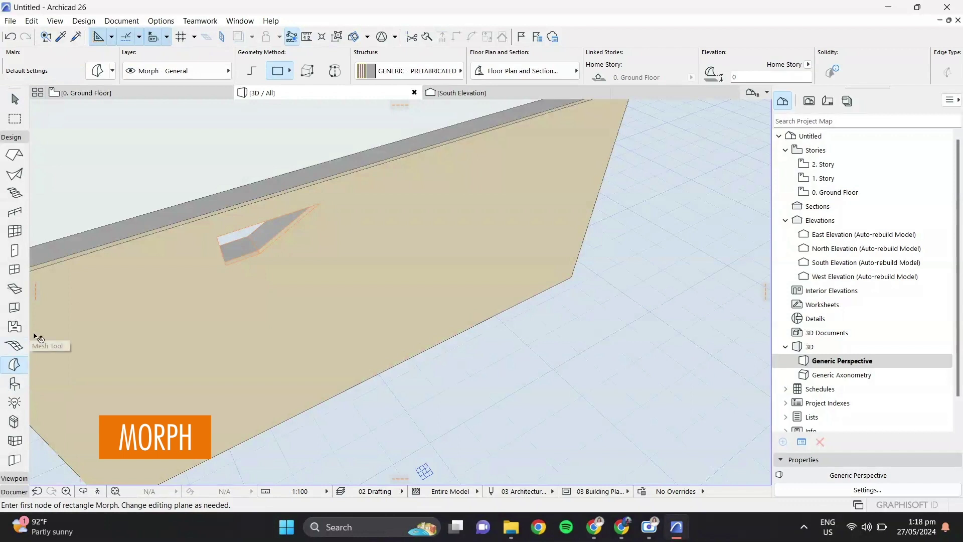
pyautogui.click(146, 95)
pyautogui.scroll(-4, 319, 291)
pyautogui.scroll(-7, 318, 283)
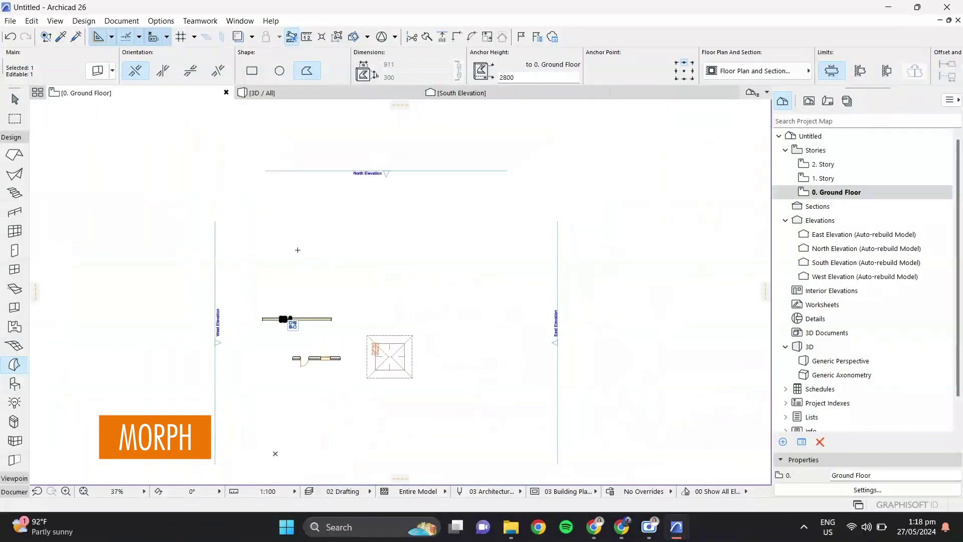
pyautogui.press('Escape')
pyautogui.scroll(4, 304, 265)
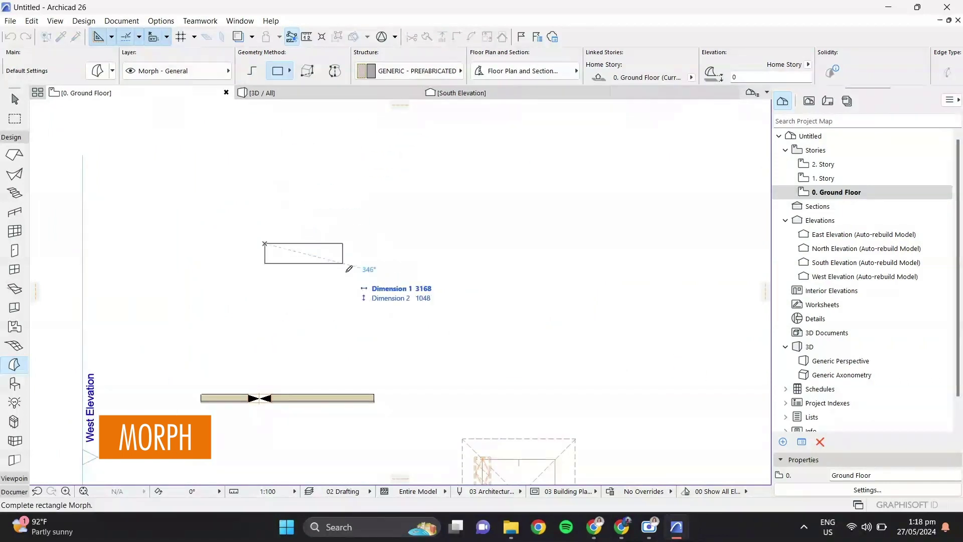
pyautogui.click(351, 300)
pyautogui.press('Escape')
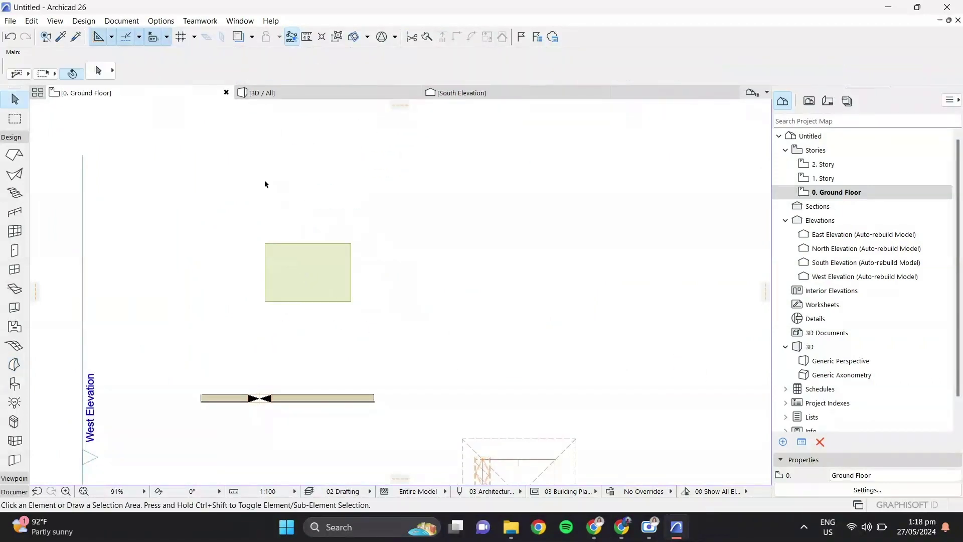
# - Select the flat rectangular morph in 3D and try out the Tube and Bulge edits on it
pyautogui.click(295, 96)
pyautogui.scroll(-2, 383, 281)
pyautogui.keyDown('shift'); pyautogui.moveTo(314, 243); pyautogui.dragTo(281, 218, button='middle'); pyautogui.keyUp('shift')
pyautogui.click(283, 220)
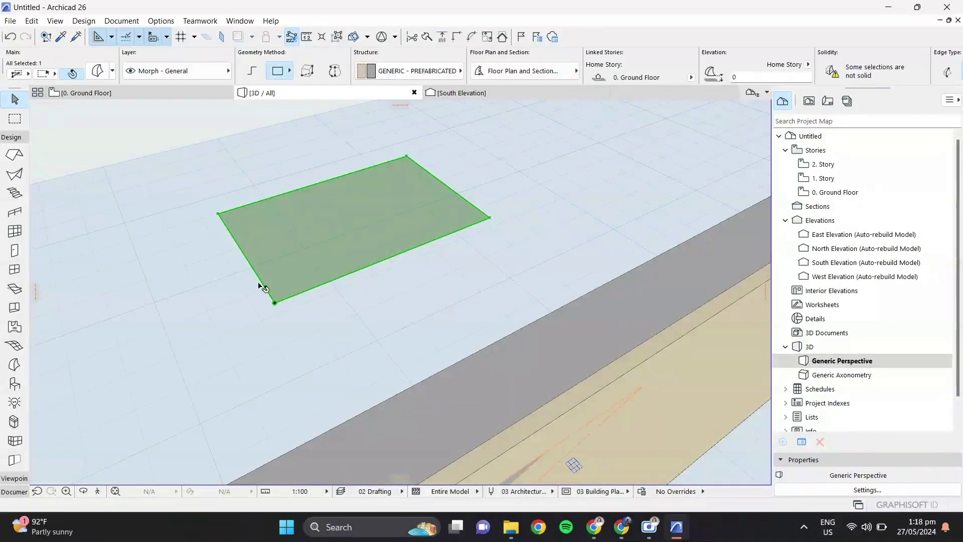
pyautogui.click(277, 287)
pyautogui.click(334, 362)
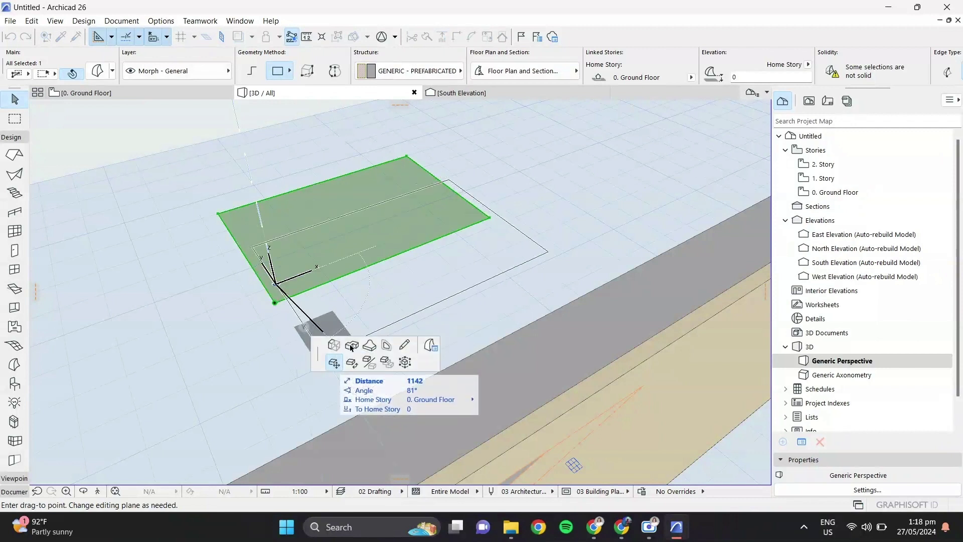
pyautogui.click(352, 346)
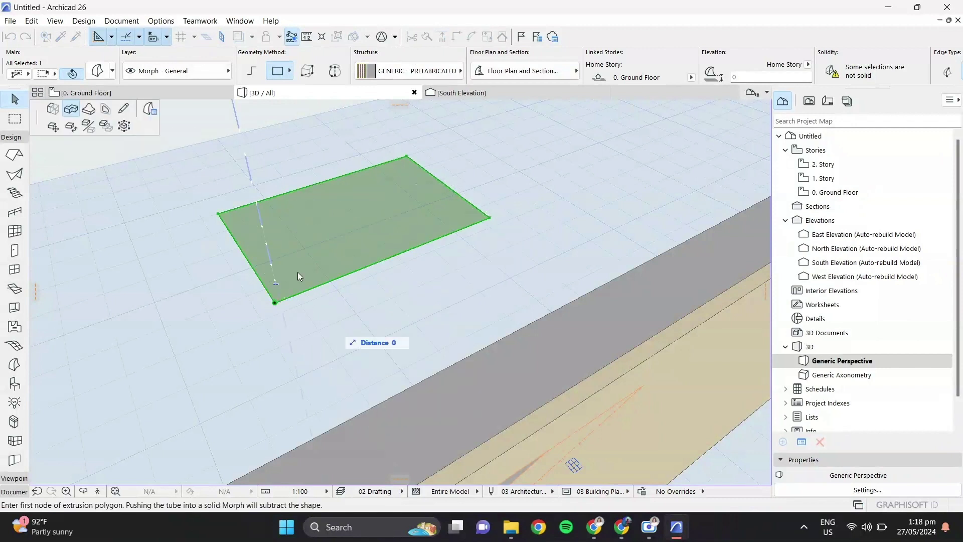
pyautogui.click(301, 284)
pyautogui.click(284, 237)
pyautogui.click(283, 237)
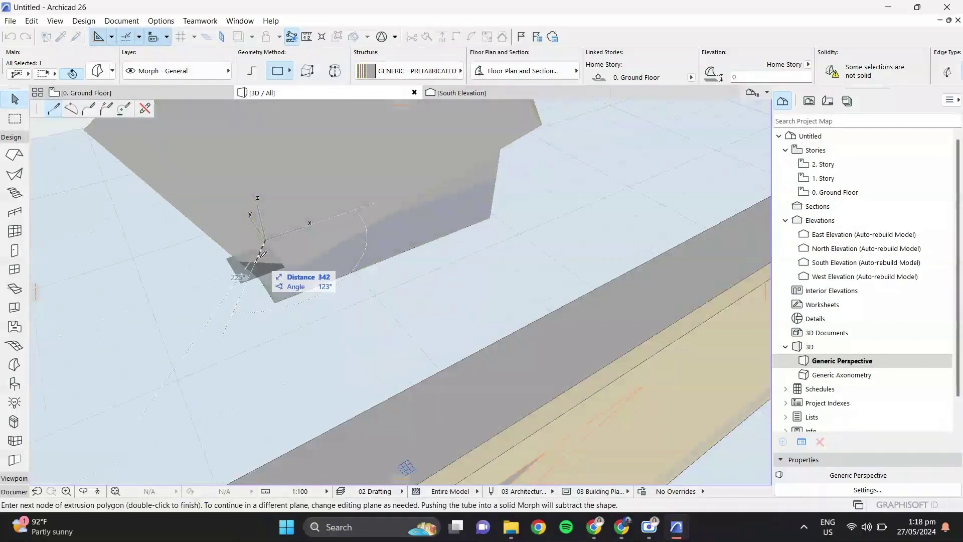
pyautogui.click(261, 213)
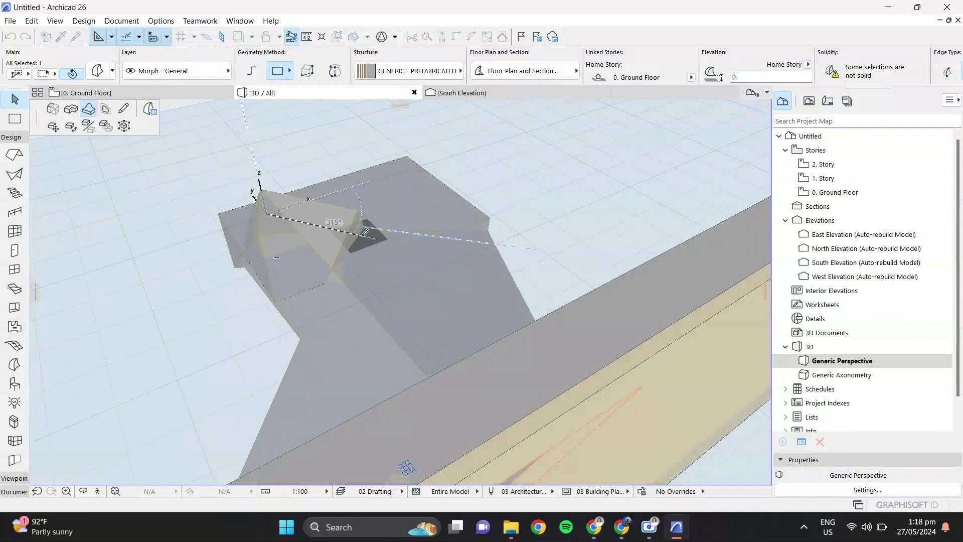
pyautogui.press('Escape')
pyautogui.scroll(-5, 379, 246)
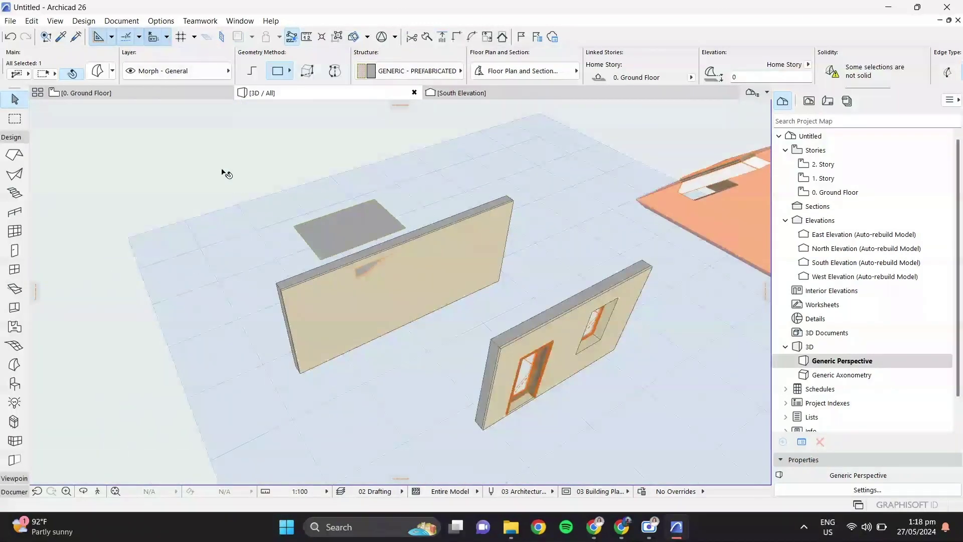
# - Draw a rectangular mesh with the Mesh tool on the ground floor plan, east of the flat morph
pyautogui.click(177, 96)
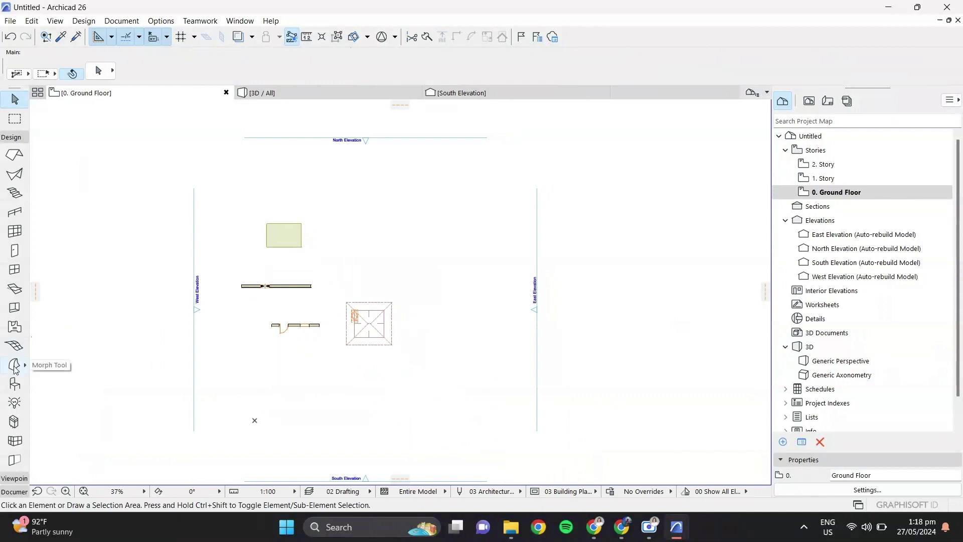
pyautogui.click(15, 345)
pyautogui.click(353, 235)
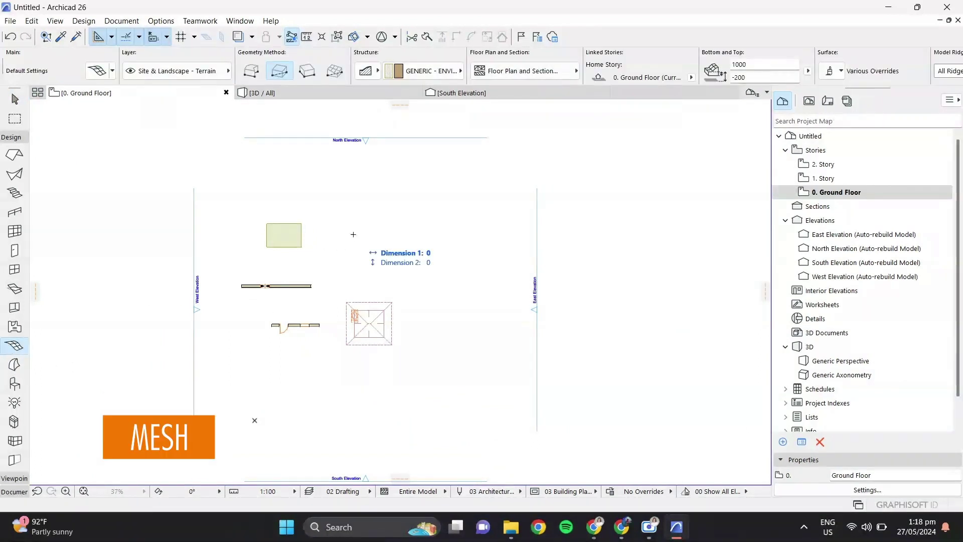
pyautogui.click(434, 266)
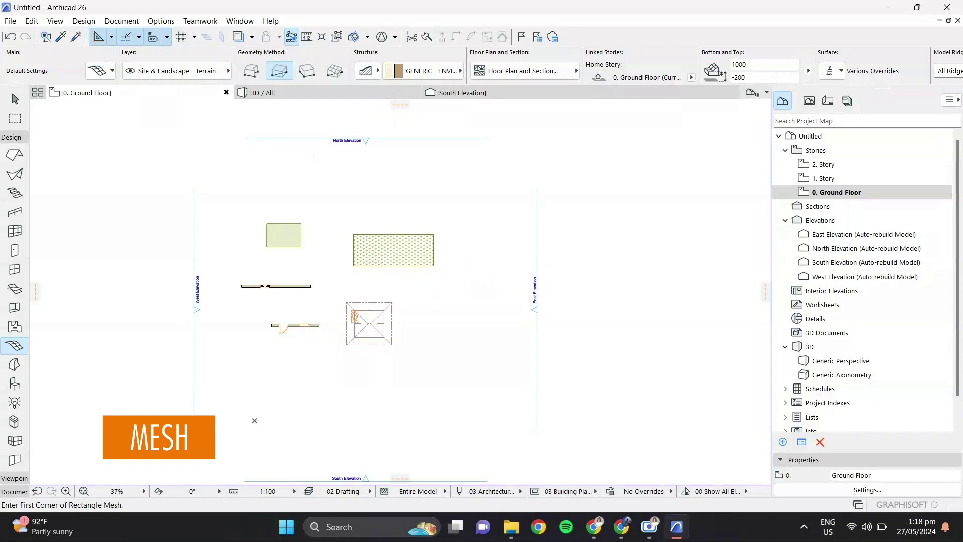
# - Inspect the rectangular mesh in the 3D view and select it there to check its shape
pyautogui.click(271, 92)
pyautogui.scroll(3, 455, 264)
pyautogui.moveTo(456, 264); pyautogui.dragTo(375, 297, button='middle')
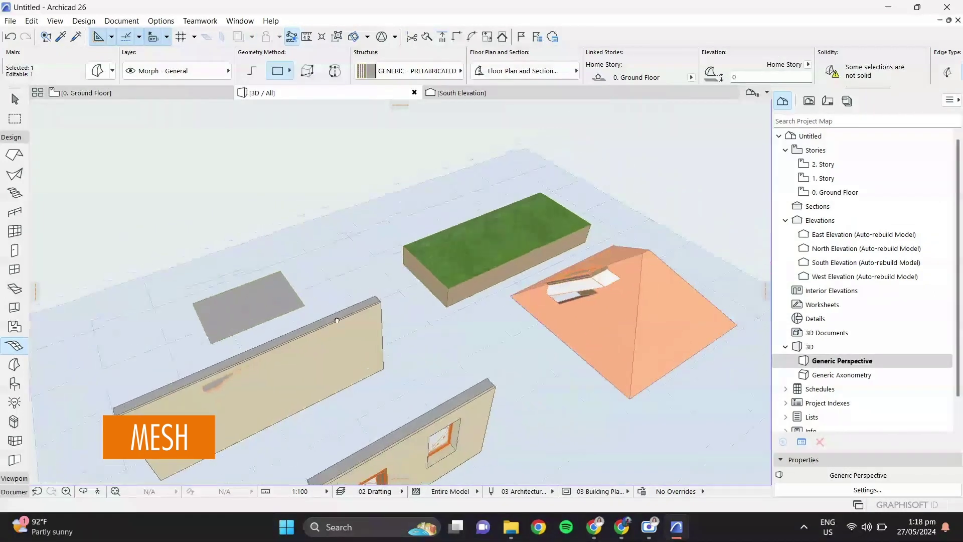
pyautogui.scroll(5, 448, 252)
pyautogui.press('Escape')
pyautogui.press('Escape')
pyautogui.click(441, 279)
pyautogui.scroll(-5, 481, 308)
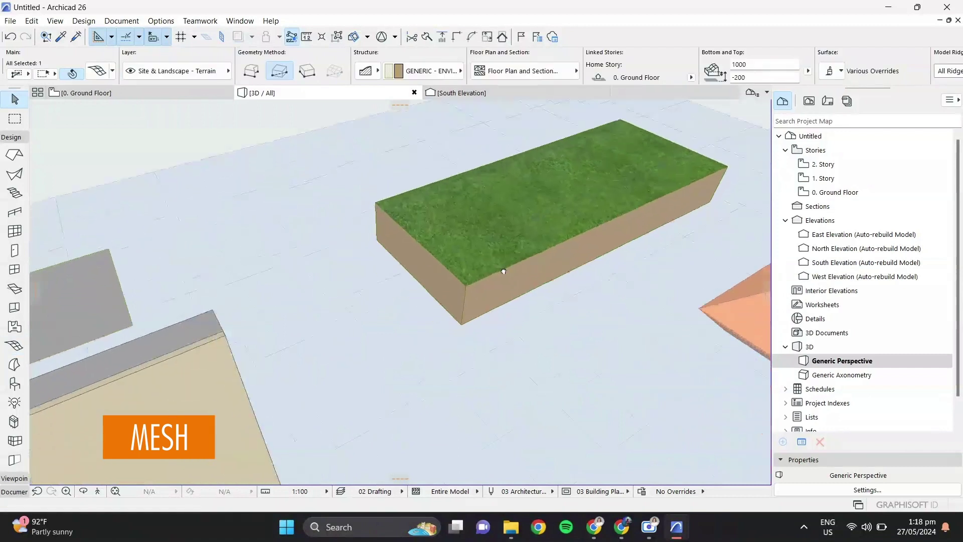
pyautogui.scroll(-3, 424, 225)
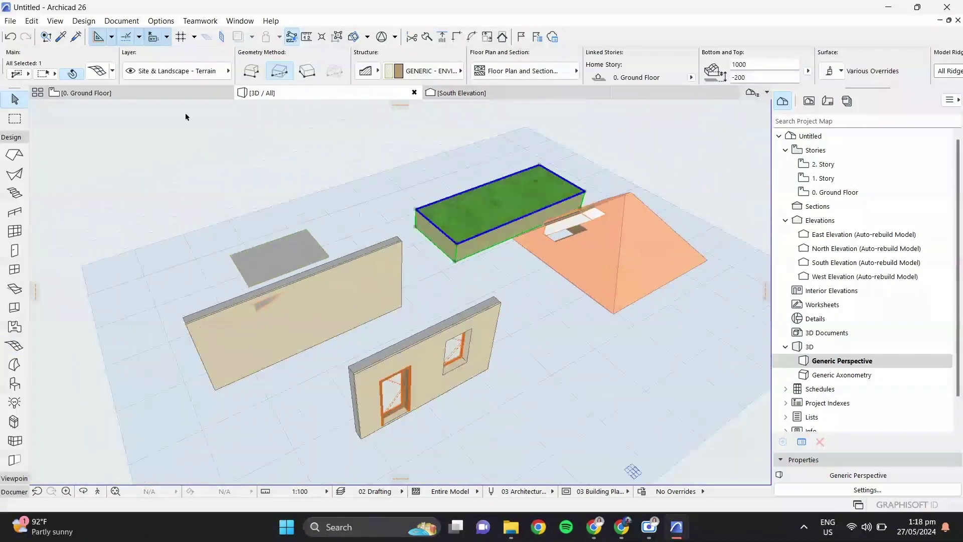
# - Clear the practice elements from the ground floor plan and set up the Object tool with Armchair 04 26, searching the library for "chair"
pyautogui.click(176, 95)
pyautogui.press('Escape')
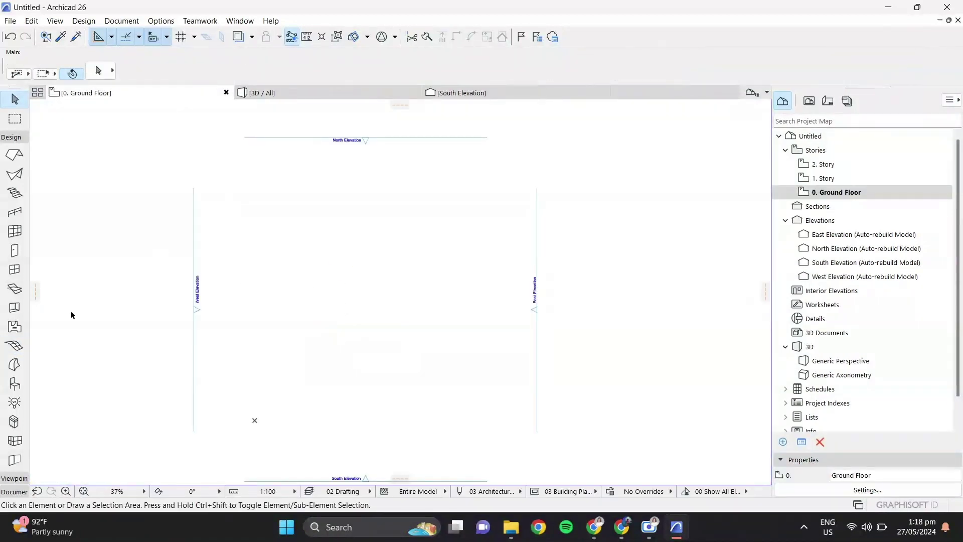
pyautogui.click(15, 383)
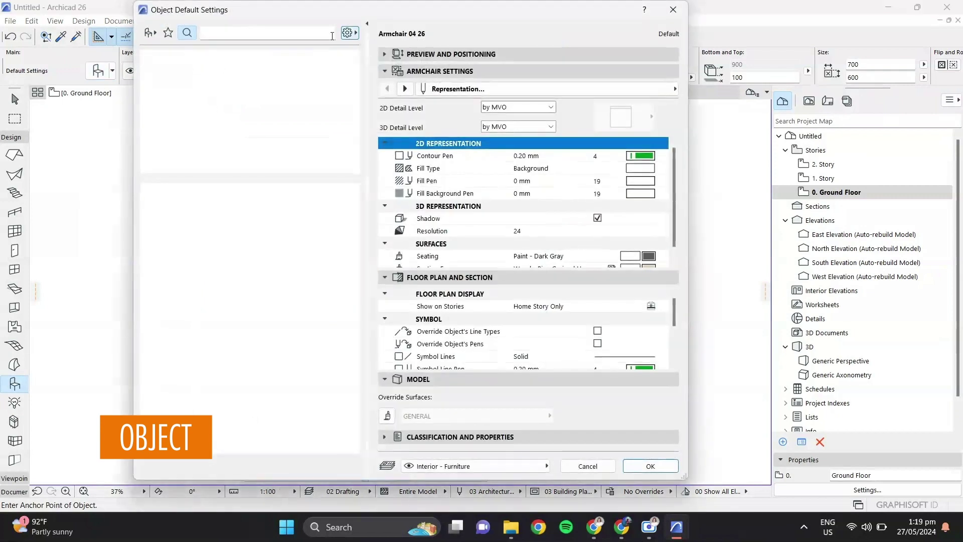
pyautogui.click(270, 33)
pyautogui.write('chair')
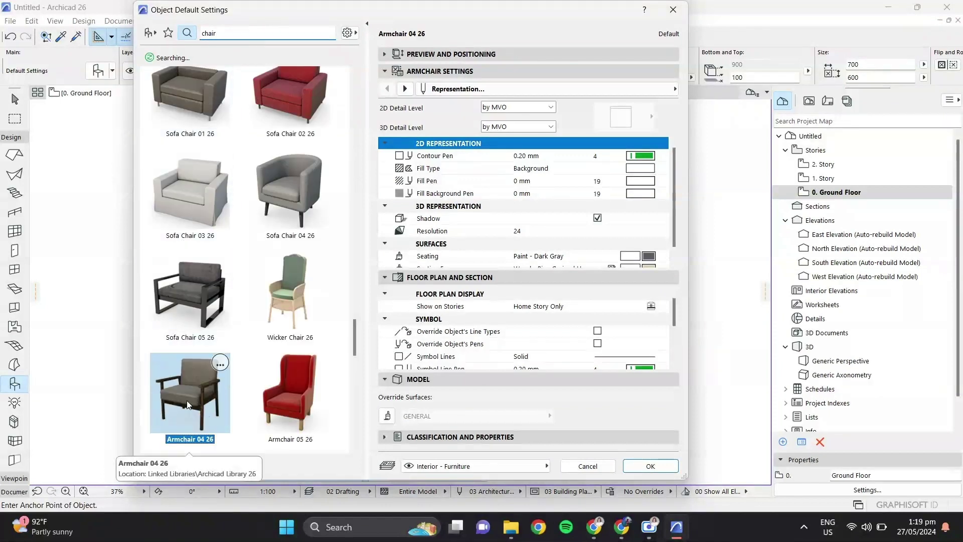
pyautogui.click(630, 464)
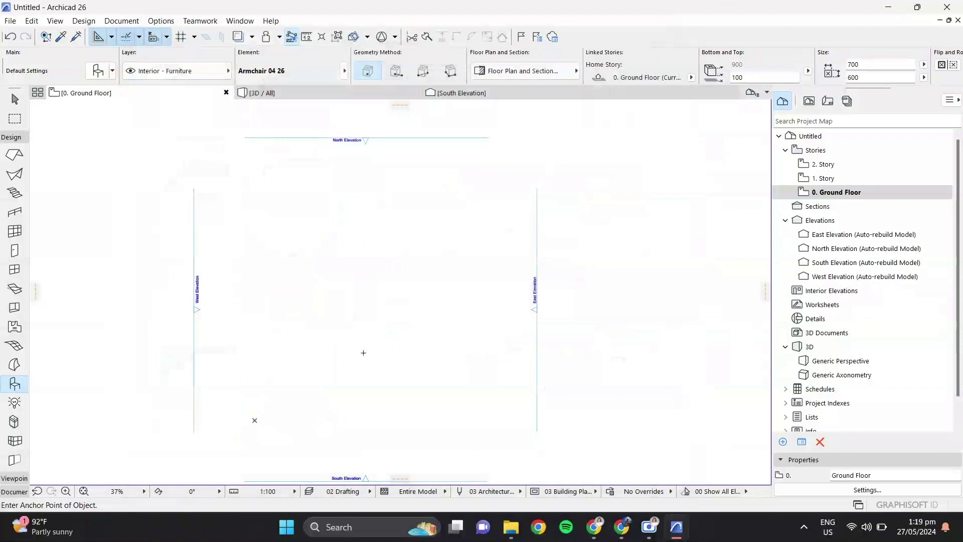
# - Place the Armchair 04 26 object on the empty ground floor plan and inspect it in 3D
pyautogui.click(313, 296)
pyautogui.scroll(10, 314, 293)
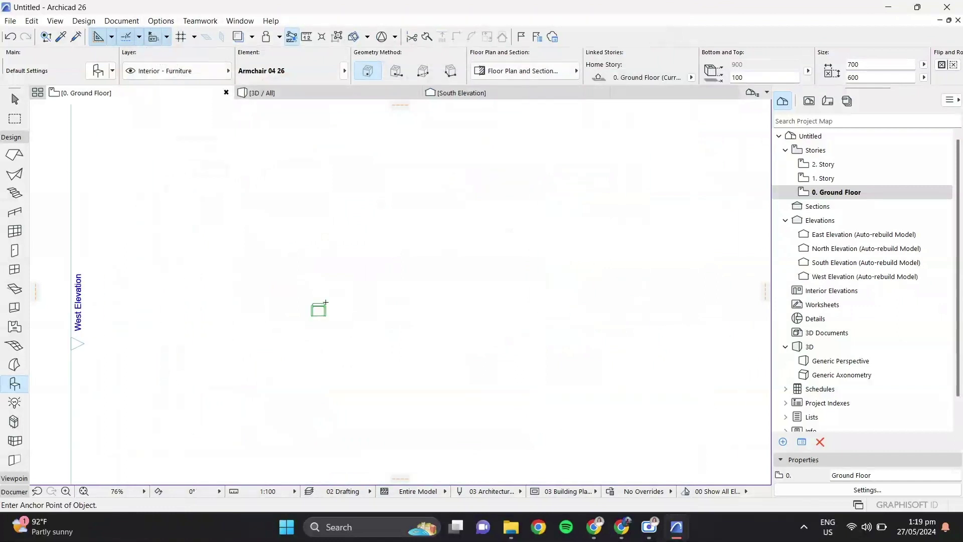
pyautogui.click(301, 96)
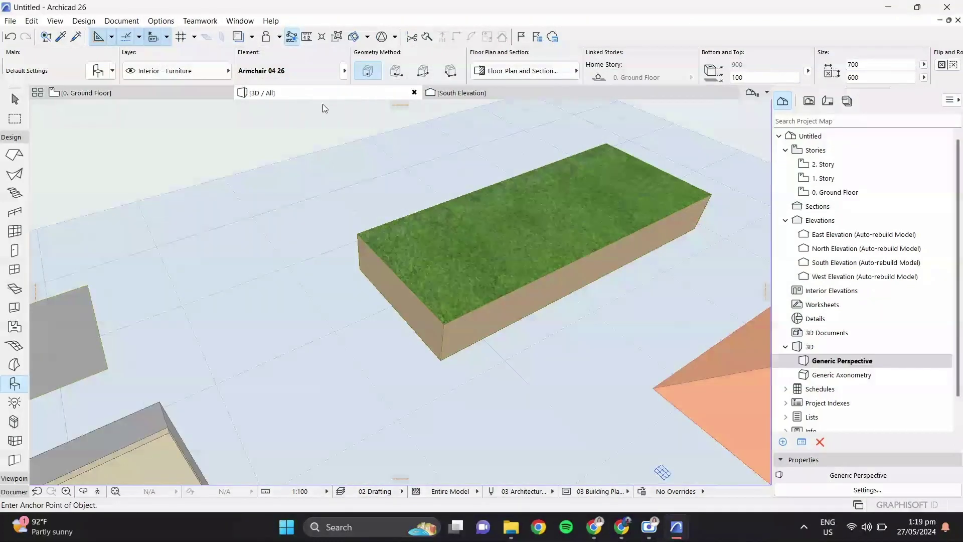
pyautogui.scroll(5, 407, 298)
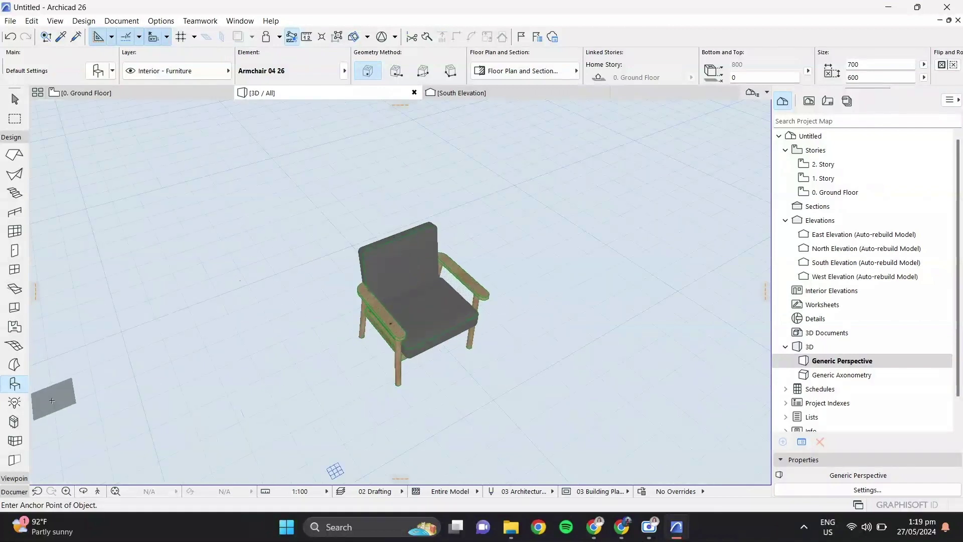
# - Review the General Light Sources 26 models available in the Lamp tool's default settings
pyautogui.click(14, 402)
pyautogui.click(86, 94)
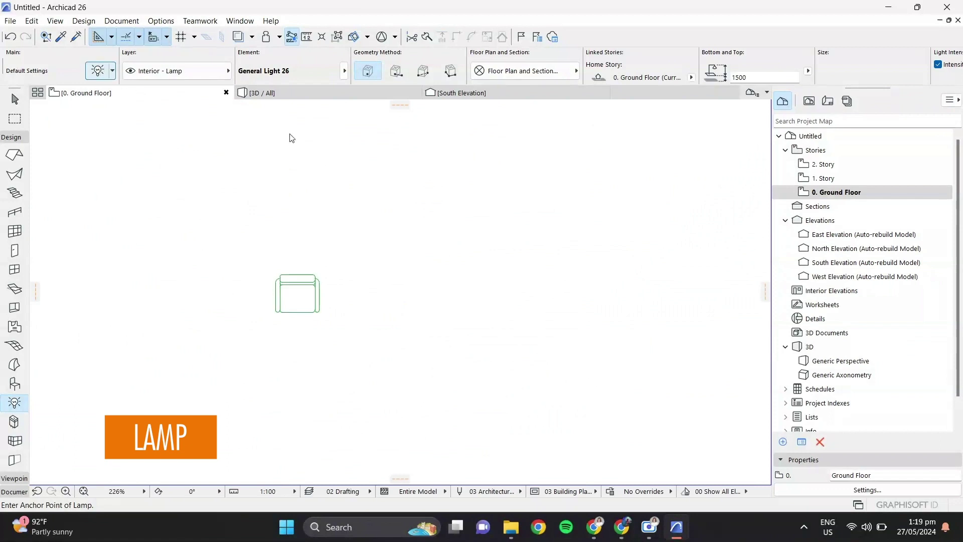
pyautogui.hotkey('ctrl', 't')
pyautogui.scroll(-1, 358, 258)
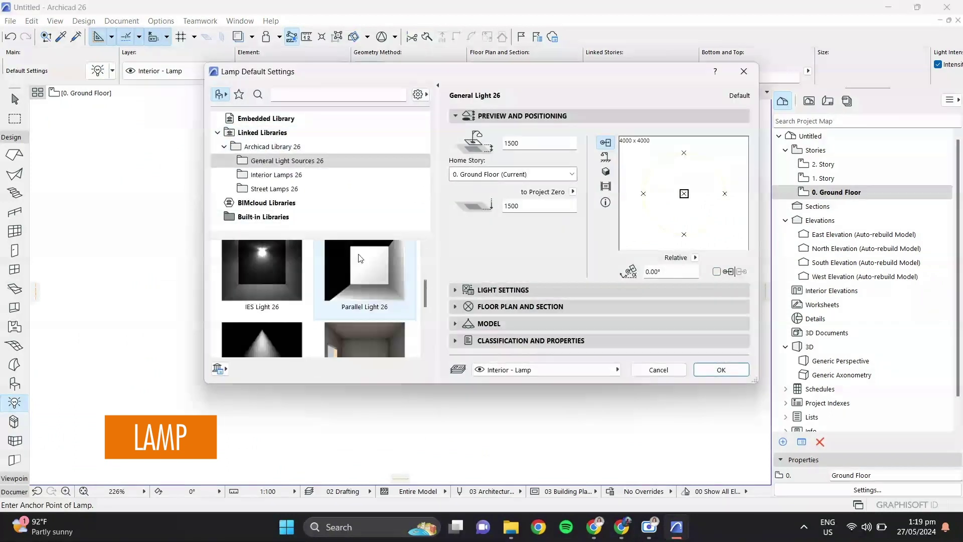
pyautogui.scroll(-2, 357, 253)
pyautogui.scroll(-2, 354, 261)
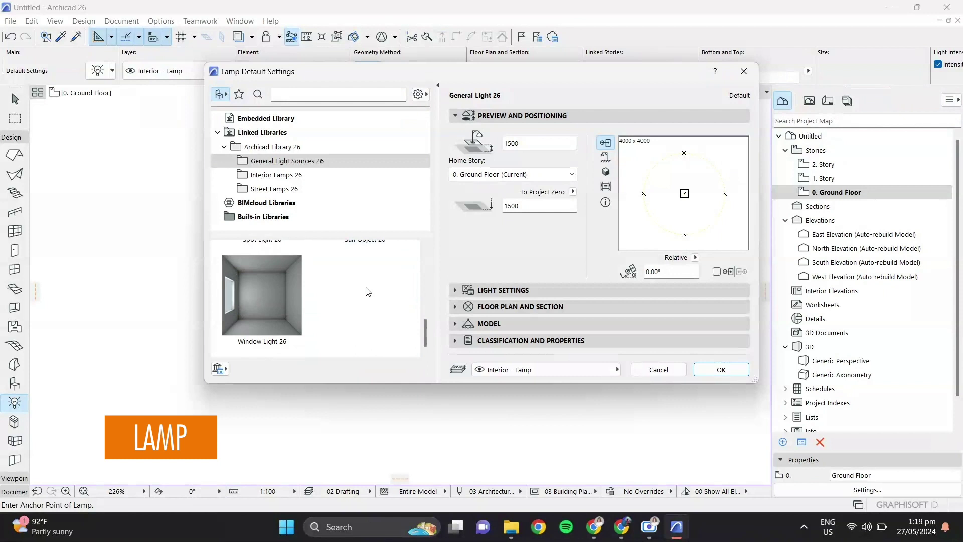
pyautogui.click(722, 369)
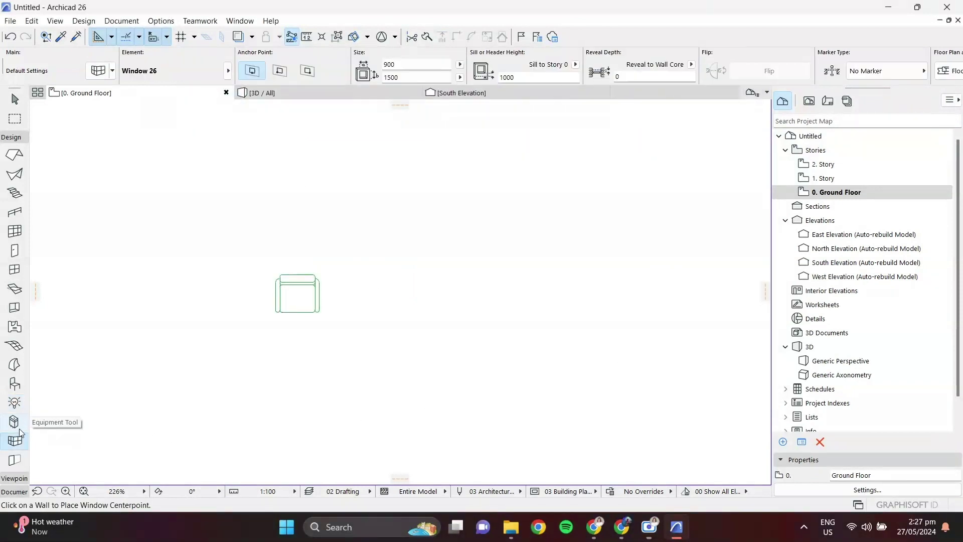
# - Place a Close Coupled End Suct Pump 26 with the Equipment tool southwest of the armchair and inspect it in 3D
pyautogui.click(14, 421)
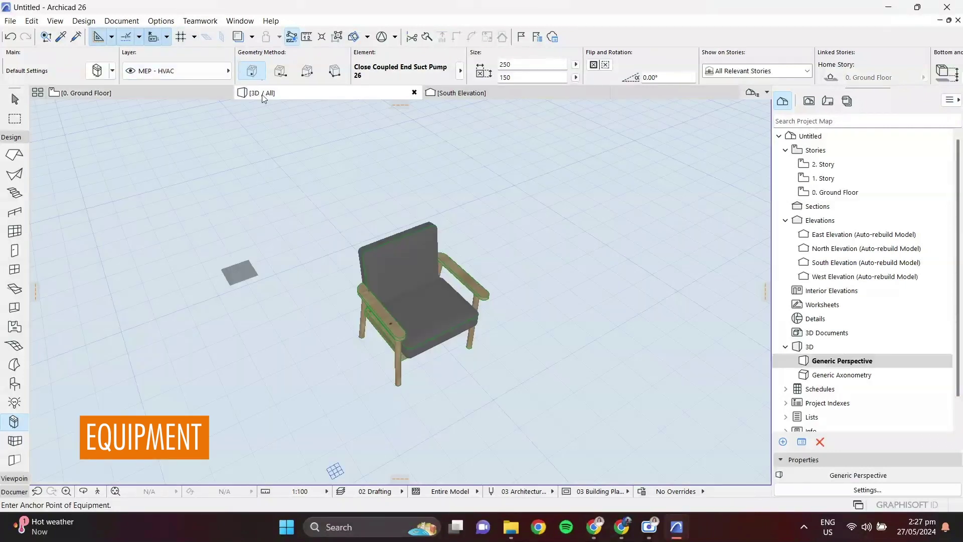
pyautogui.click(262, 93)
pyautogui.scroll(-5, 307, 393)
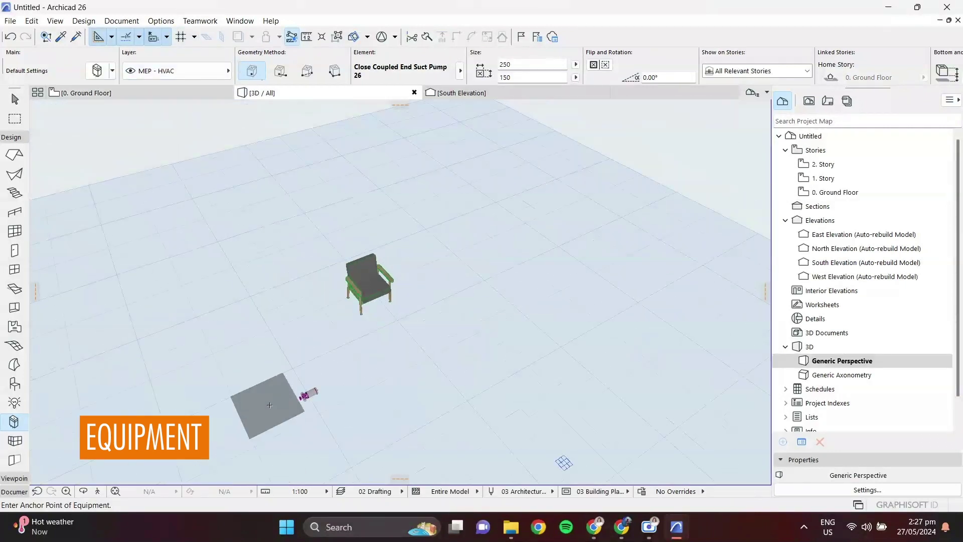
pyautogui.scroll(10, 318, 389)
pyautogui.scroll(-5, 320, 391)
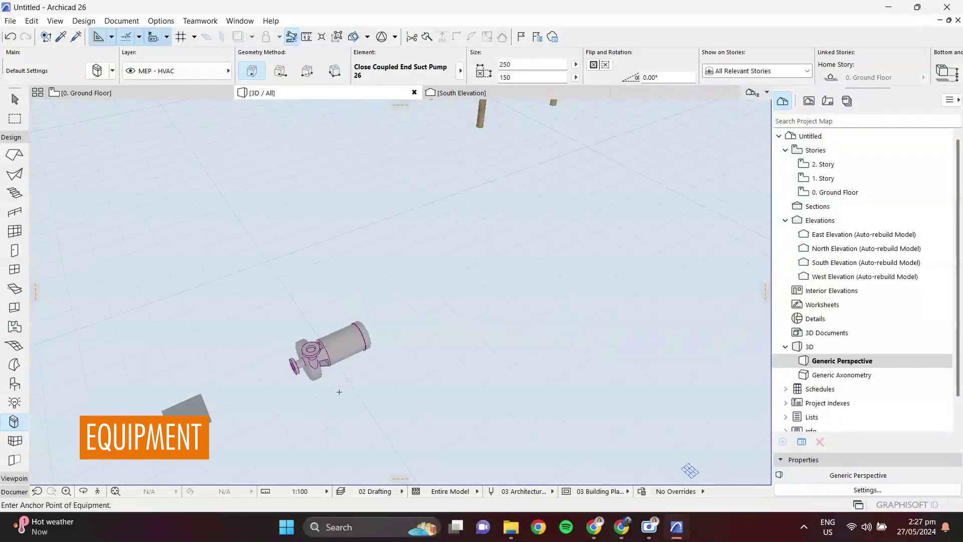
pyautogui.keyDown('shift'); pyautogui.moveTo(304, 413); pyautogui.dragTo(389, 408, button='middle'); pyautogui.keyUp('shift')
# - Draw two walls meeting at a right angle on the ground floor plan, along the north and east of the armchair
pyautogui.click(7, 445)
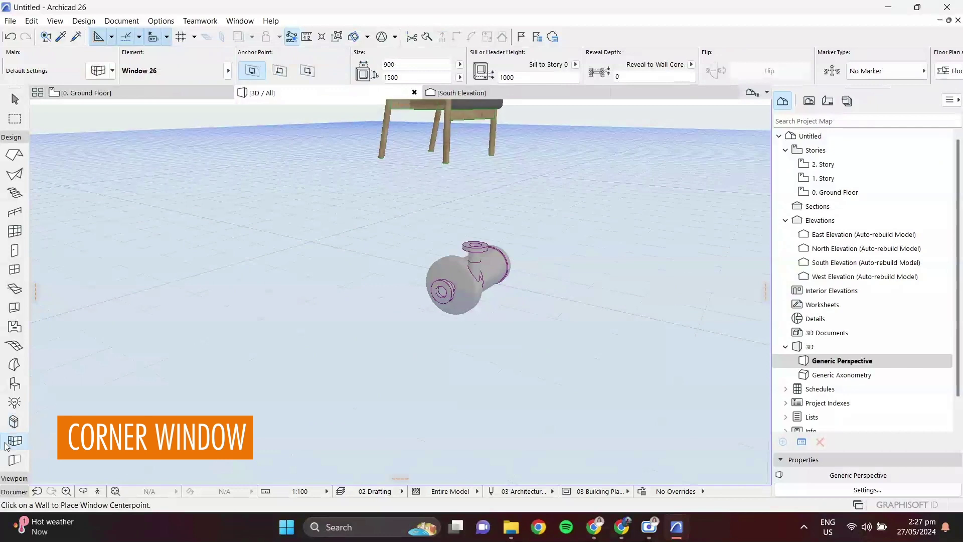
pyautogui.click(162, 95)
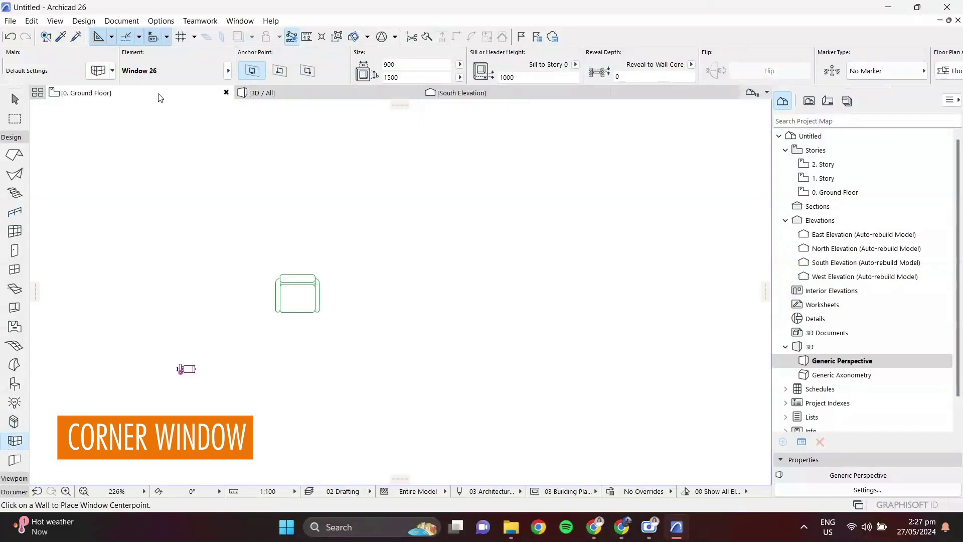
pyautogui.scroll(3, 20, 159)
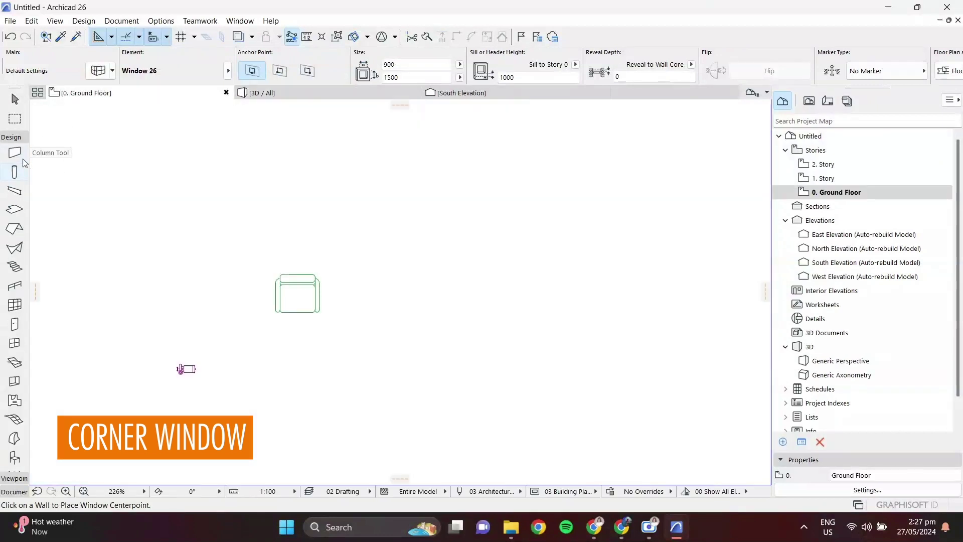
pyautogui.click(14, 153)
pyautogui.click(212, 197)
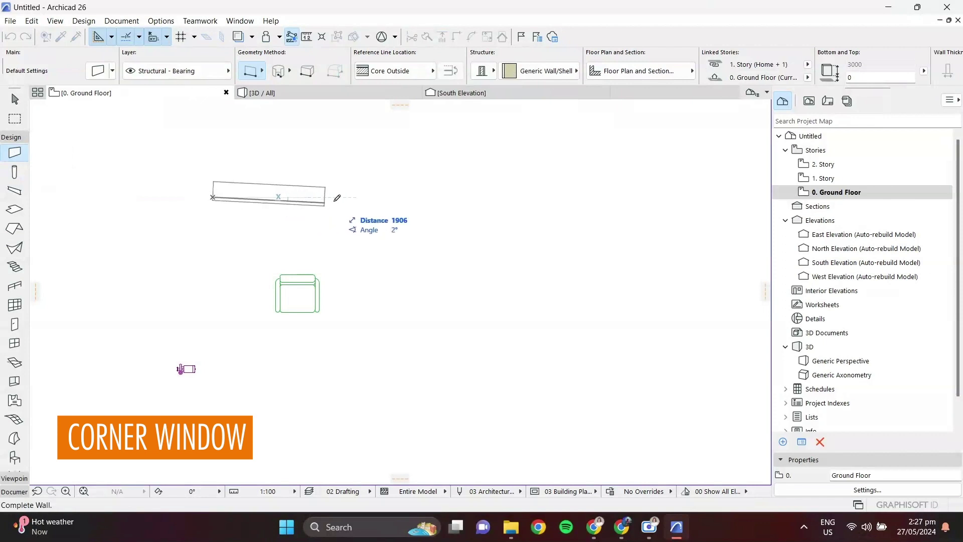
pyautogui.click(420, 197)
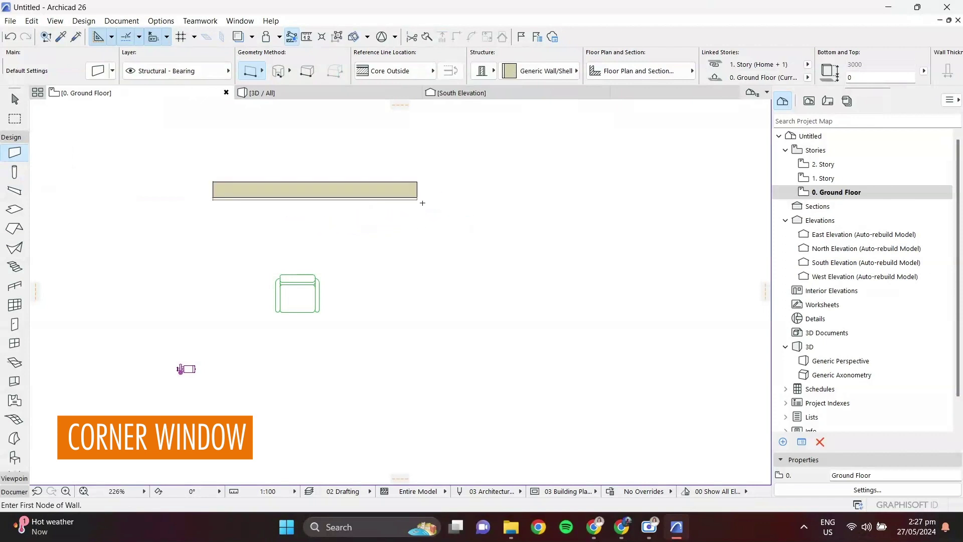
pyautogui.click(419, 198)
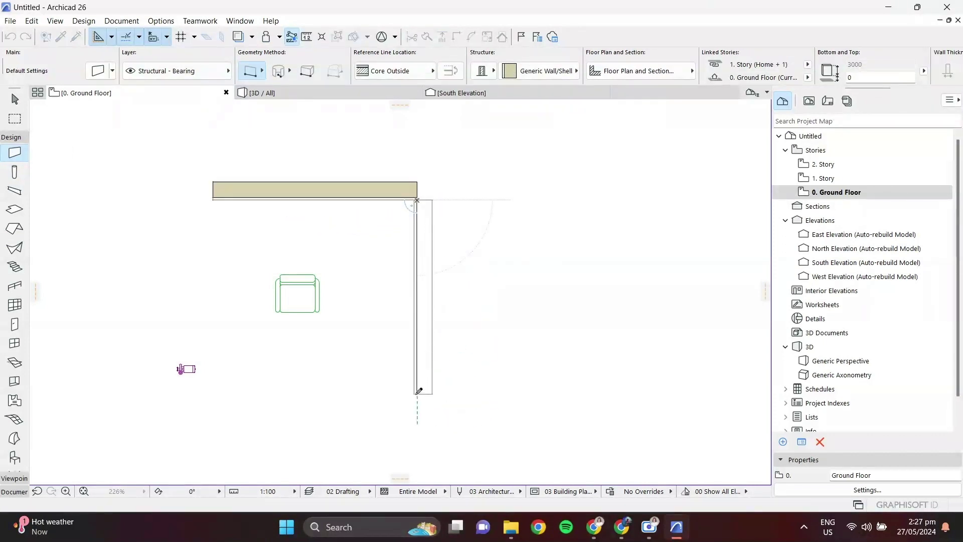
pyautogui.click(415, 389)
pyautogui.press('Escape')
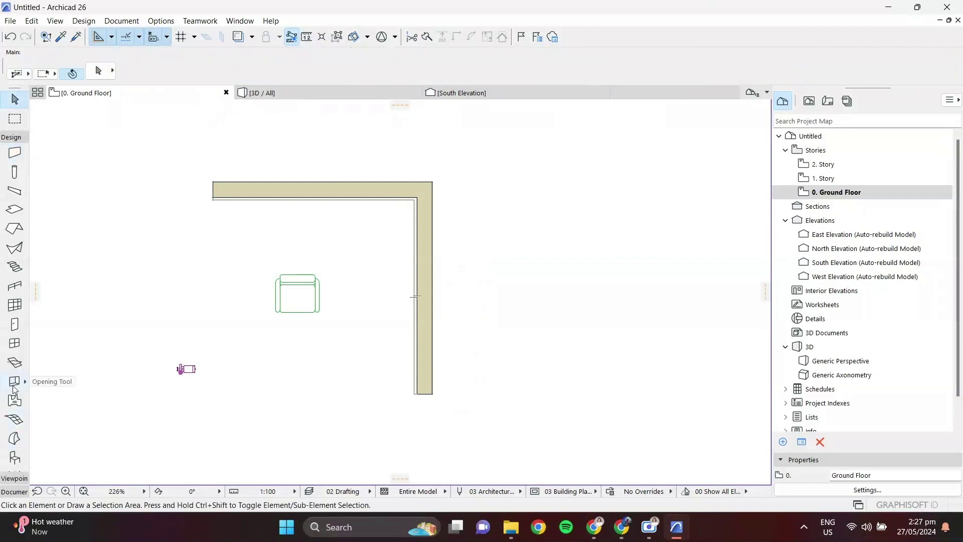
# - Place a 900 × 1500 mm corner window with 1000 mm sill height where the two walls meet and view it in 3D
pyautogui.scroll(-2, 15, 442)
pyautogui.click(12, 442)
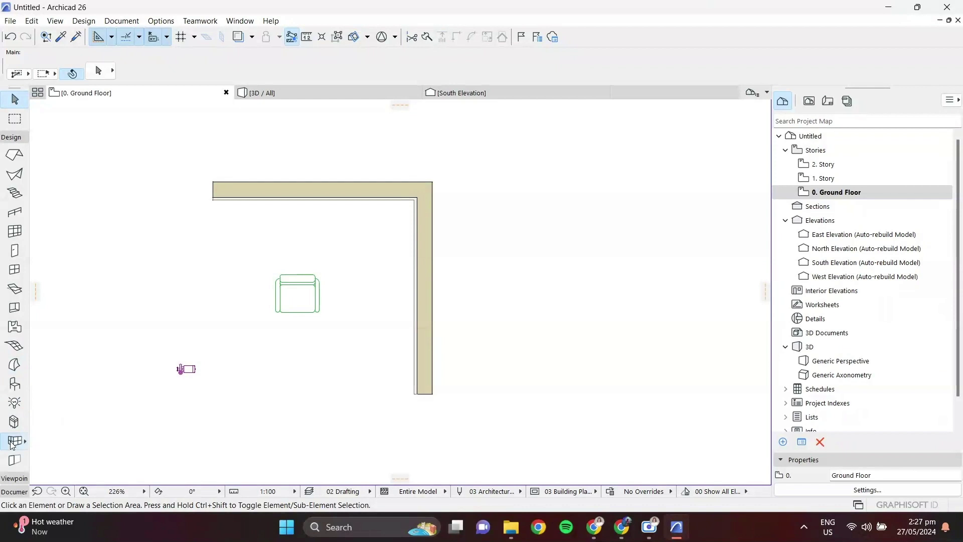
pyautogui.click(409, 190)
pyautogui.click(434, 235)
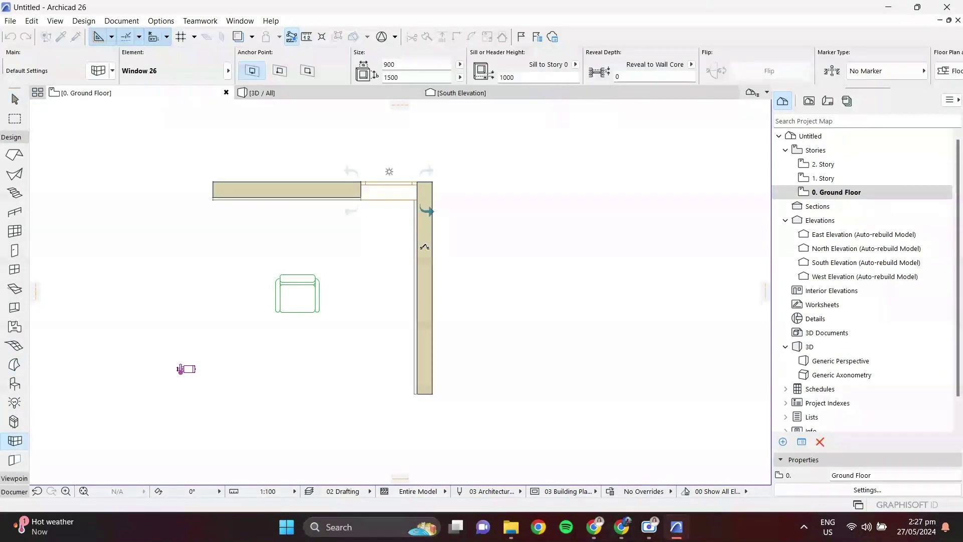
pyautogui.click(274, 96)
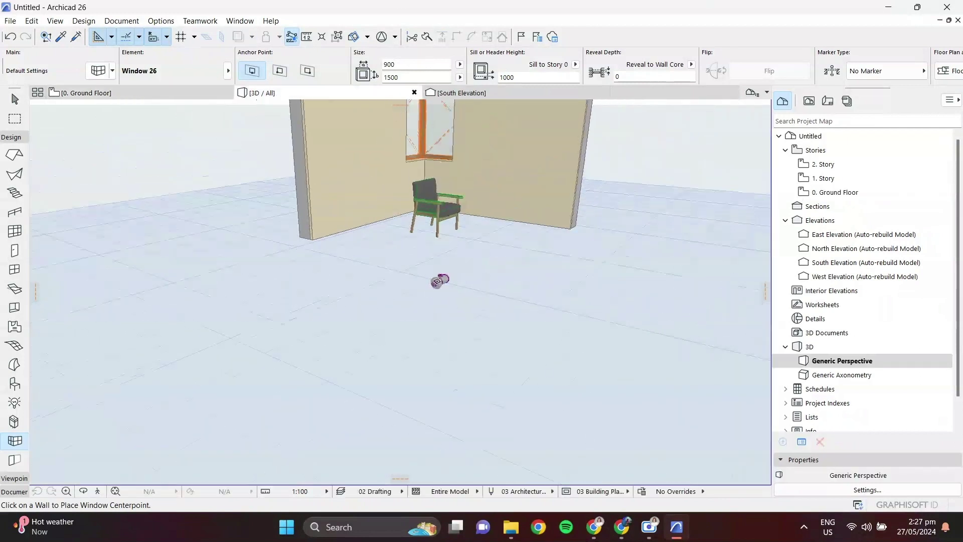
# - Place Returned End 26 wall ends on the free ends of both walls on the ground floor plan and view them in 3D
pyautogui.scroll(-5, 439, 174)
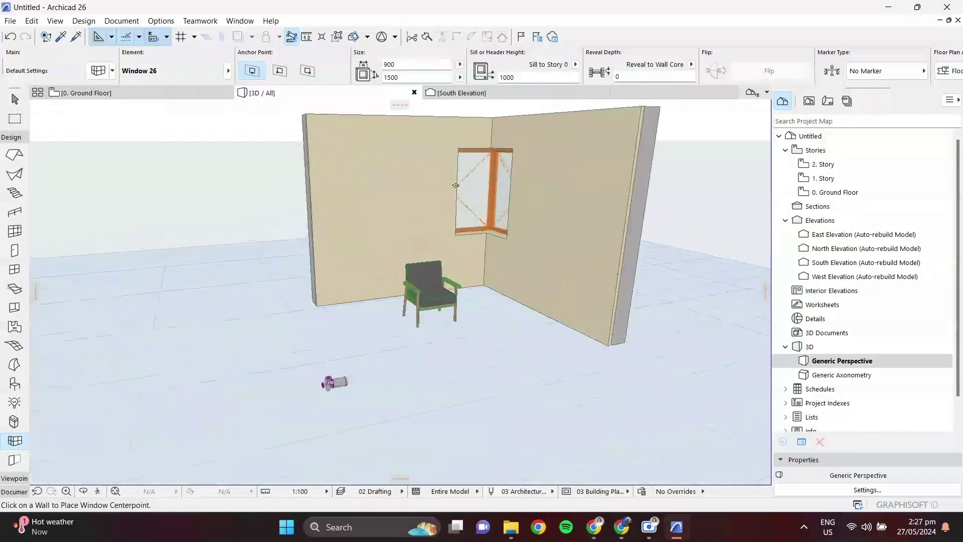
pyautogui.click(15, 460)
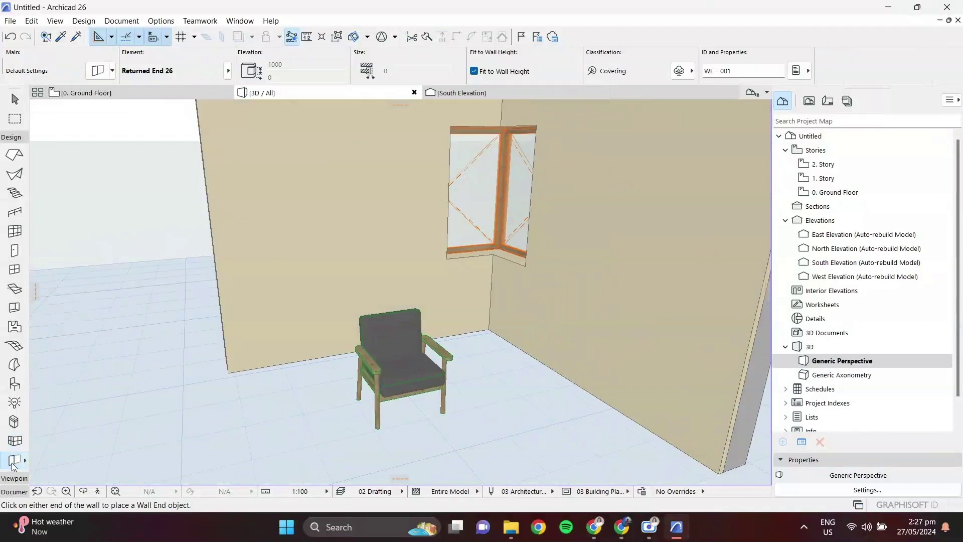
pyautogui.click(185, 94)
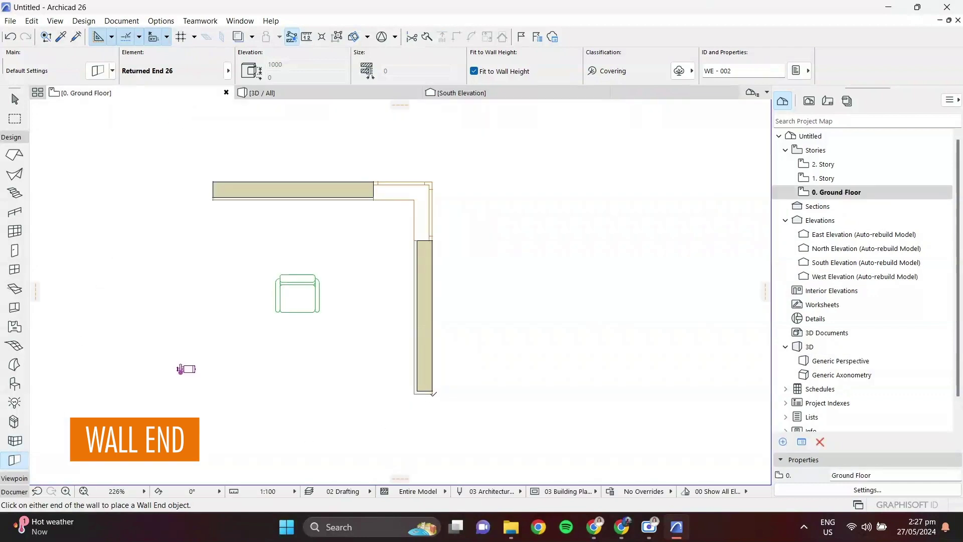
pyautogui.click(213, 197)
pyautogui.click(262, 93)
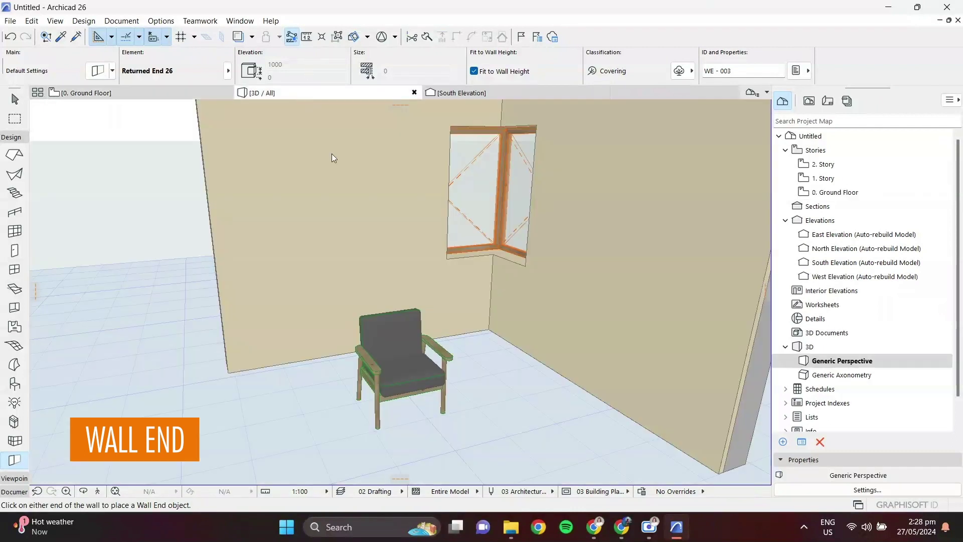
pyautogui.keyDown('shift'); pyautogui.moveTo(318, 290); pyautogui.dragTo(529, 286, button='middle'); pyautogui.keyUp('shift')
pyautogui.scroll(4, 567, 284)
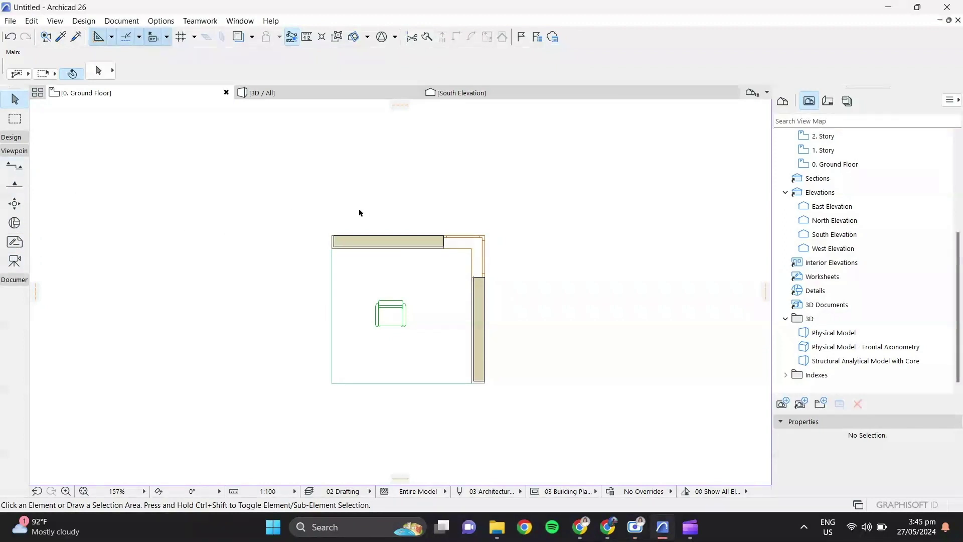
# - Create a straight north-south section line across the north wall, just west of the armchair, facing east
pyautogui.scroll(-6, 309, 273)
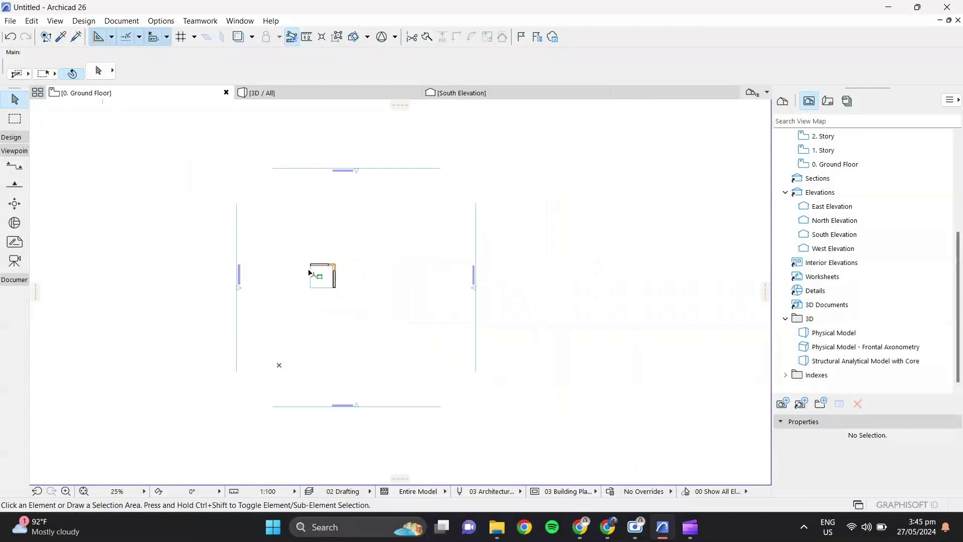
pyautogui.click(18, 170)
pyautogui.scroll(5, 320, 251)
pyautogui.moveTo(325, 267); pyautogui.dragTo(316, 235, button='middle')
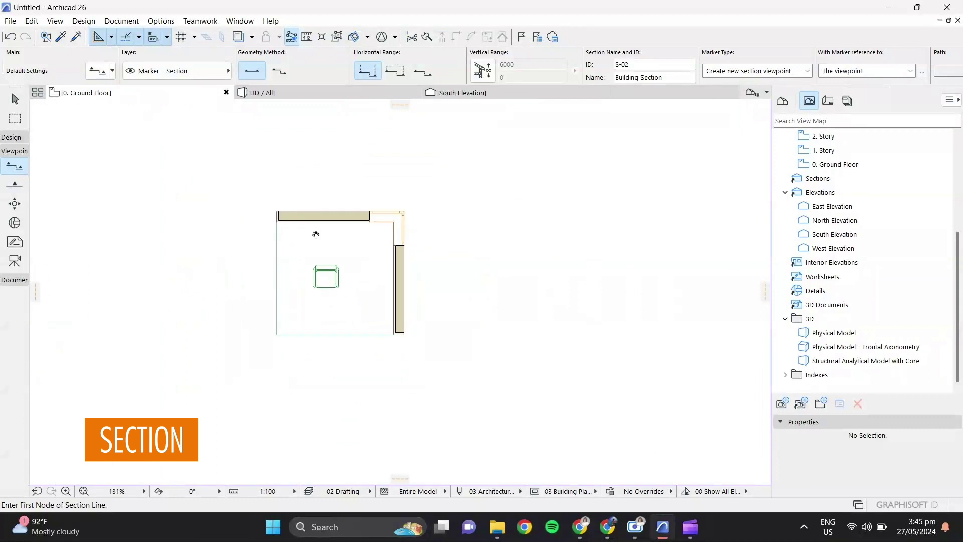
pyautogui.scroll(3, 307, 209)
pyautogui.moveTo(253, 177); pyautogui.dragTo(222, 193, button='middle')
pyautogui.click(244, 125)
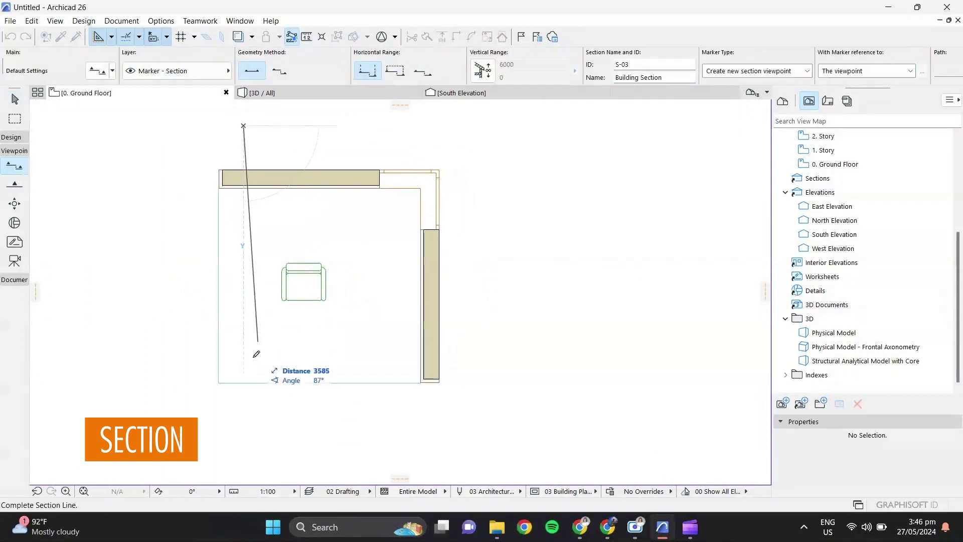
pyautogui.click(245, 445)
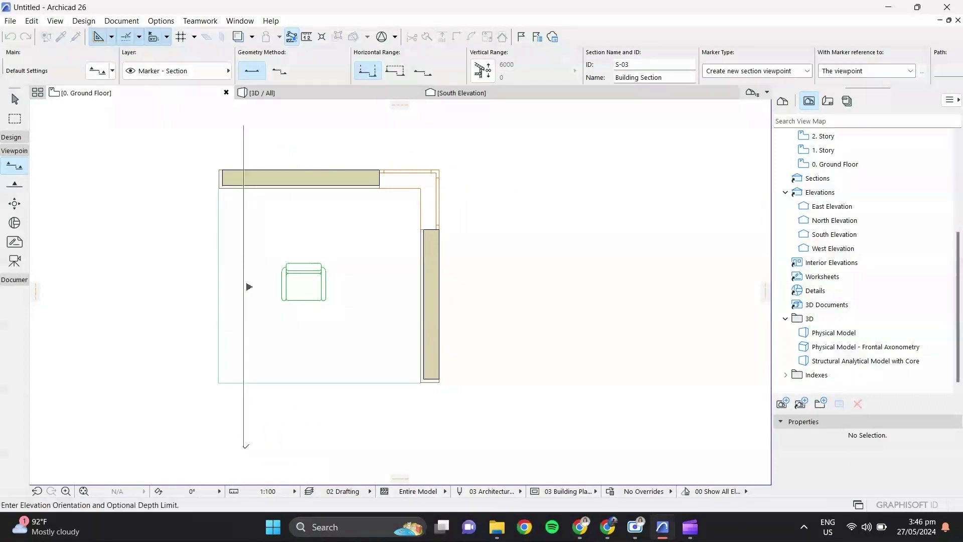
pyautogui.click(295, 440)
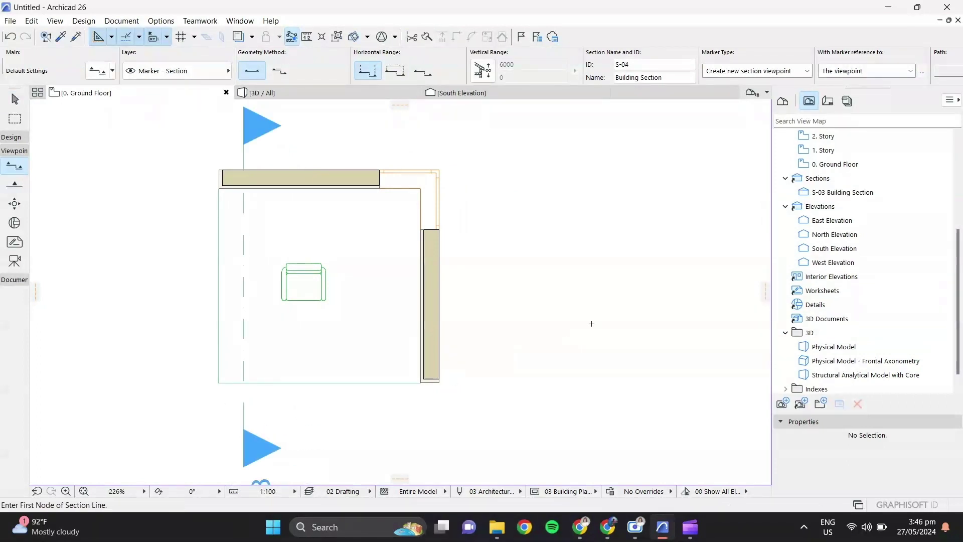
# - Open the S-03 Building Section view, inspect the cut wall, window and armchair, and close it again
pyautogui.moveTo(366, 264); pyautogui.dragTo(397, 335, button='middle')
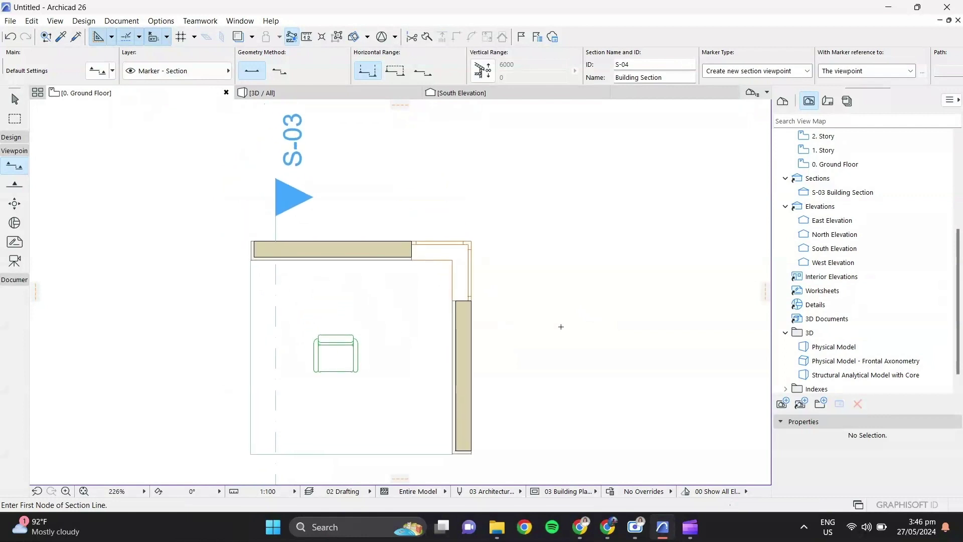
pyautogui.scroll(-2, 518, 284)
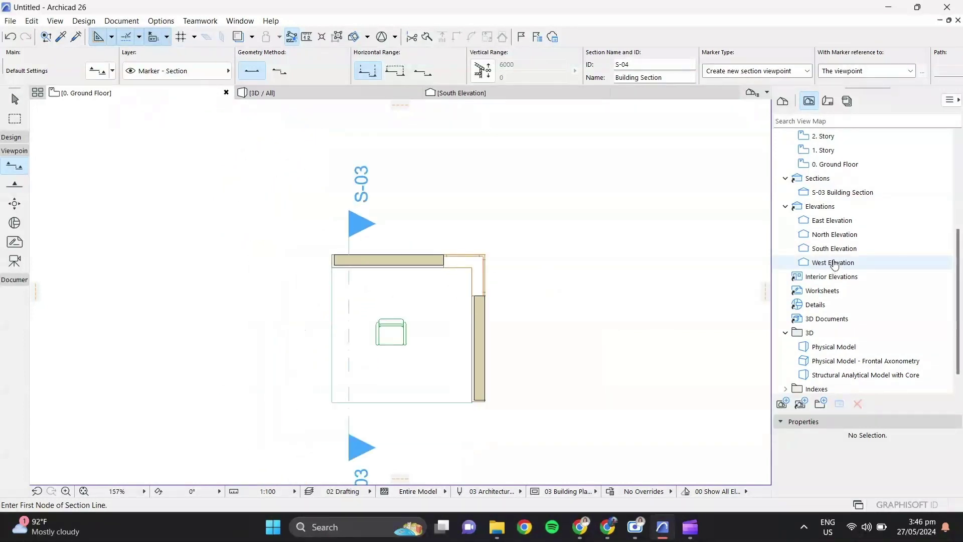
pyautogui.click(836, 196)
pyautogui.doubleClick(836, 196)
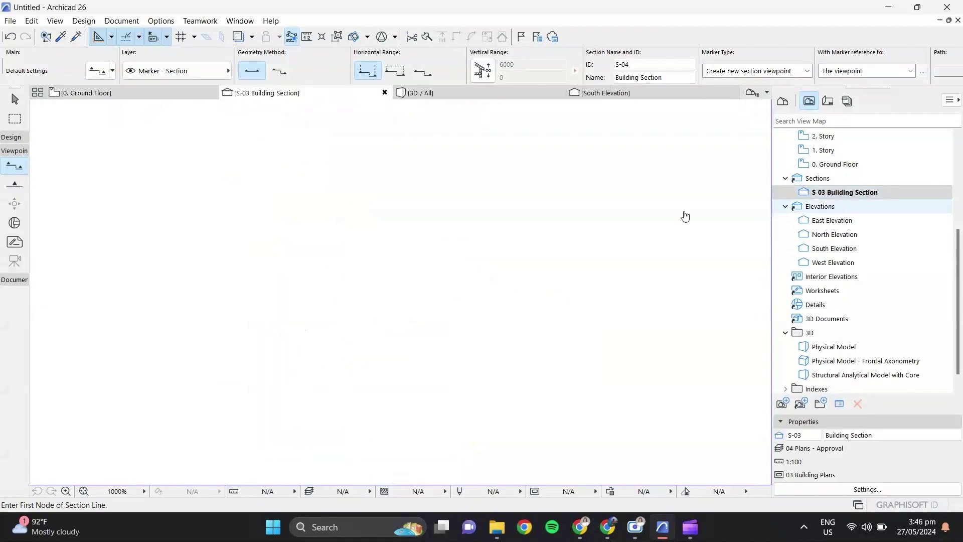
pyautogui.scroll(-4, 476, 287)
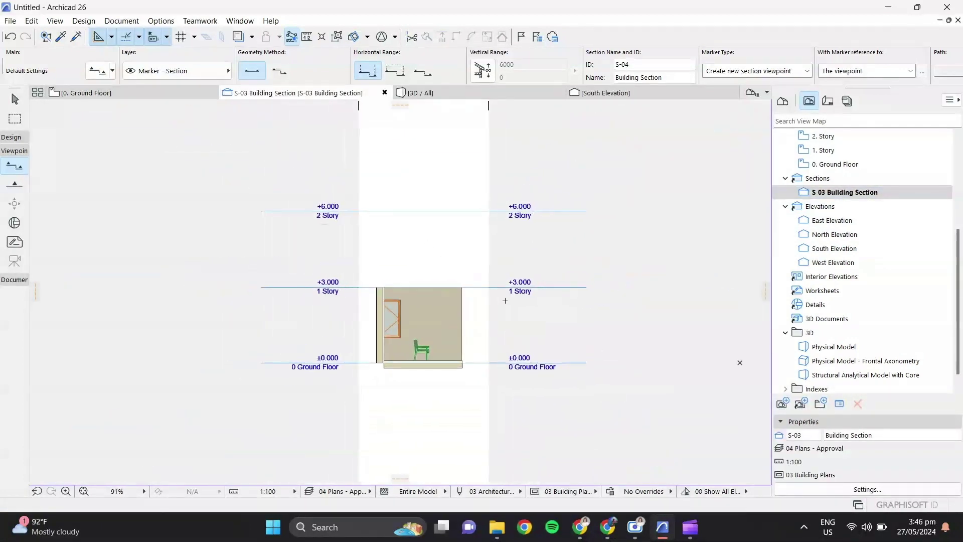
pyautogui.scroll(4, 481, 313)
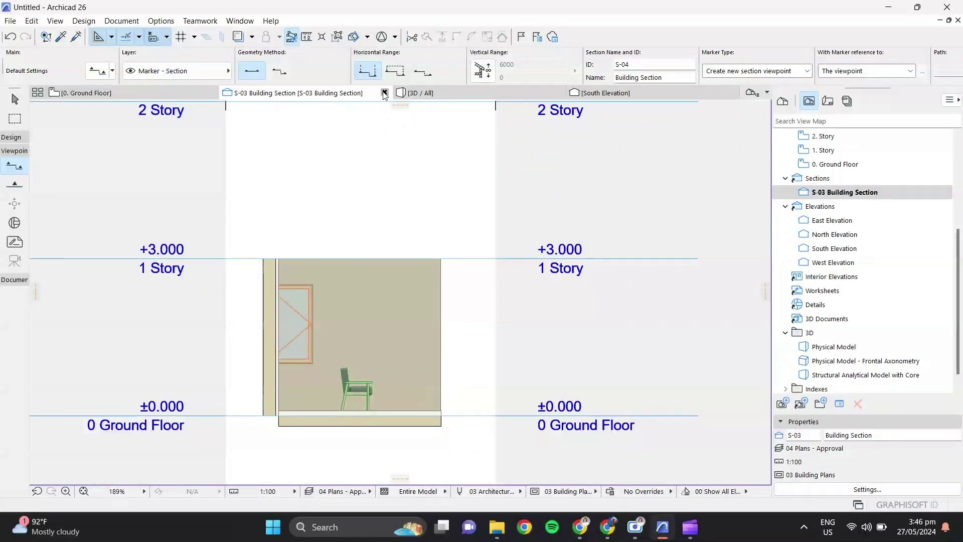
pyautogui.click(384, 93)
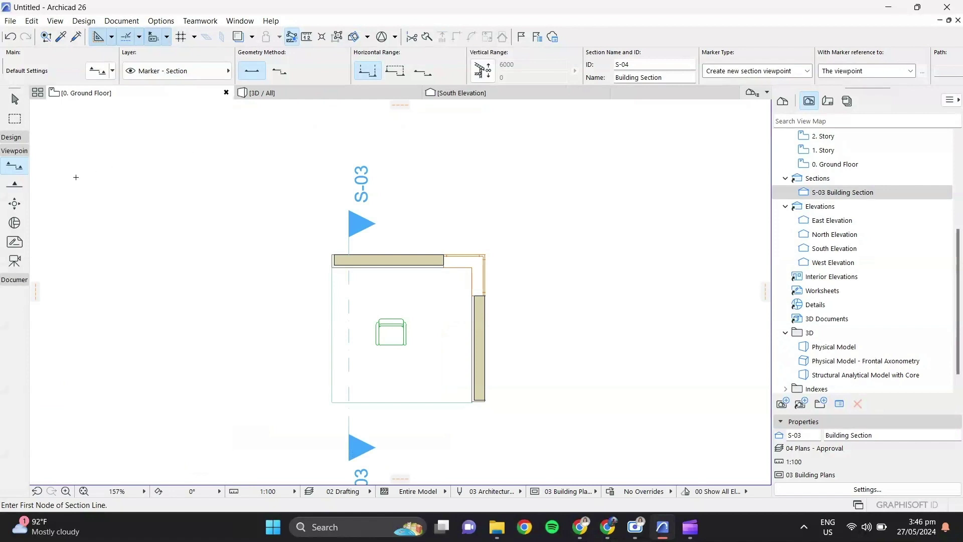
pyautogui.click(15, 184)
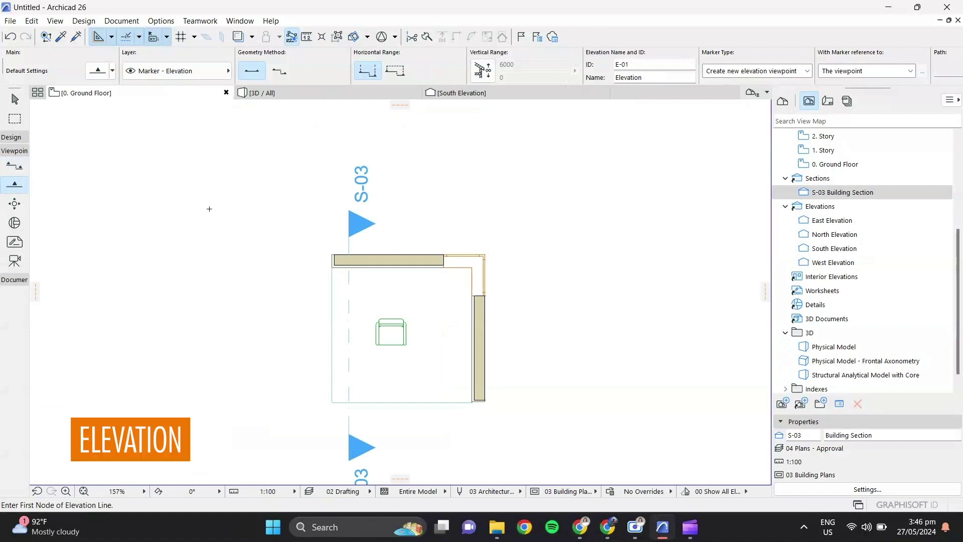
pyautogui.scroll(-4, 246, 221)
pyautogui.scroll(-3, 248, 225)
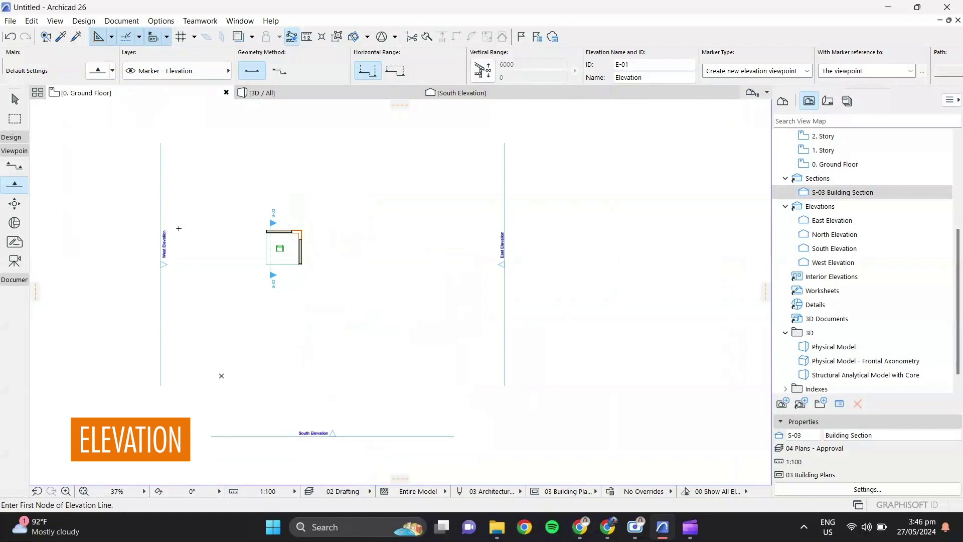
pyautogui.press('Escape')
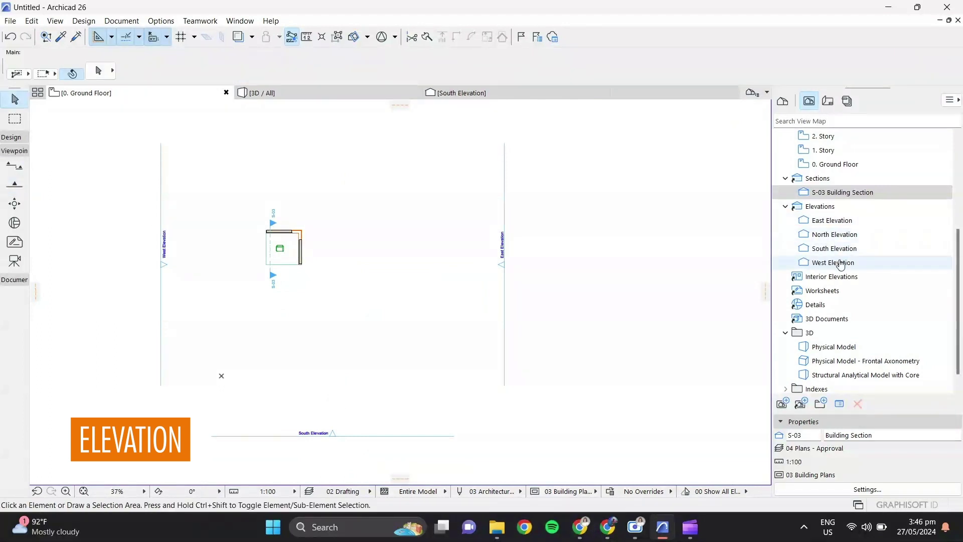
# - Open the West Elevation view and examine the walls, corner window and armchair up close
pyautogui.doubleClick(834, 262)
pyautogui.scroll(5, 466, 310)
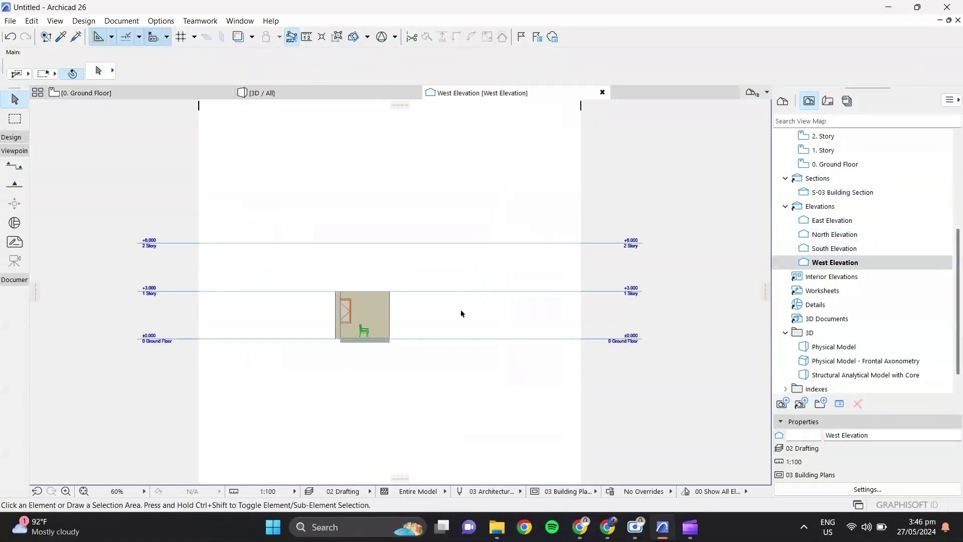
pyautogui.moveTo(340, 304); pyautogui.dragTo(382, 298, button='middle')
pyautogui.scroll(4, 381, 298)
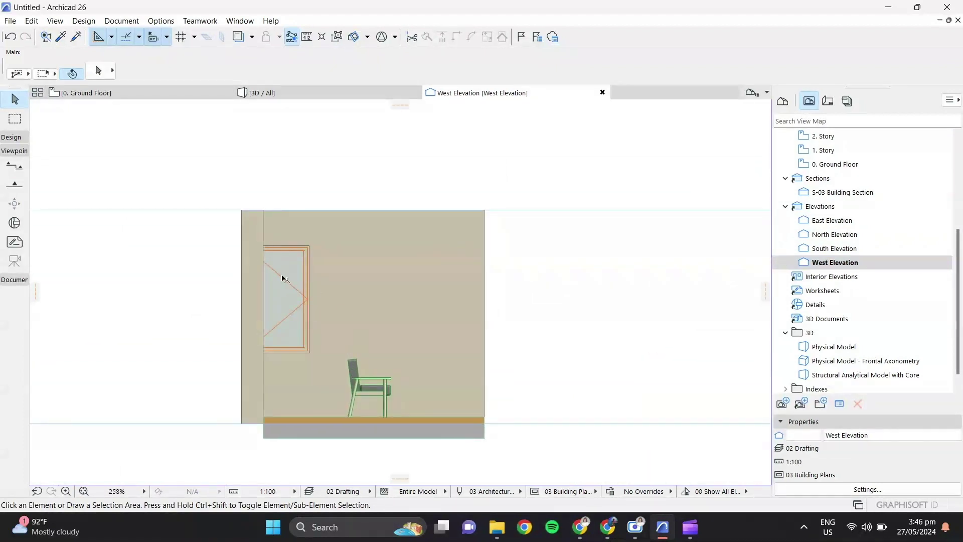
# - Create a rectangular detail viewpoint around the corner window on the ground floor plan, with its marker to the southeast
pyautogui.click(147, 95)
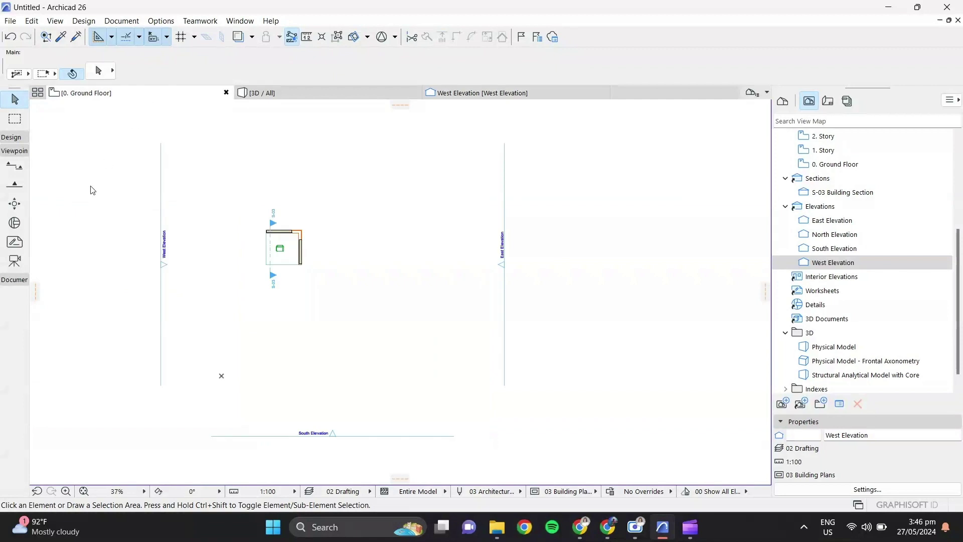
pyautogui.click(14, 224)
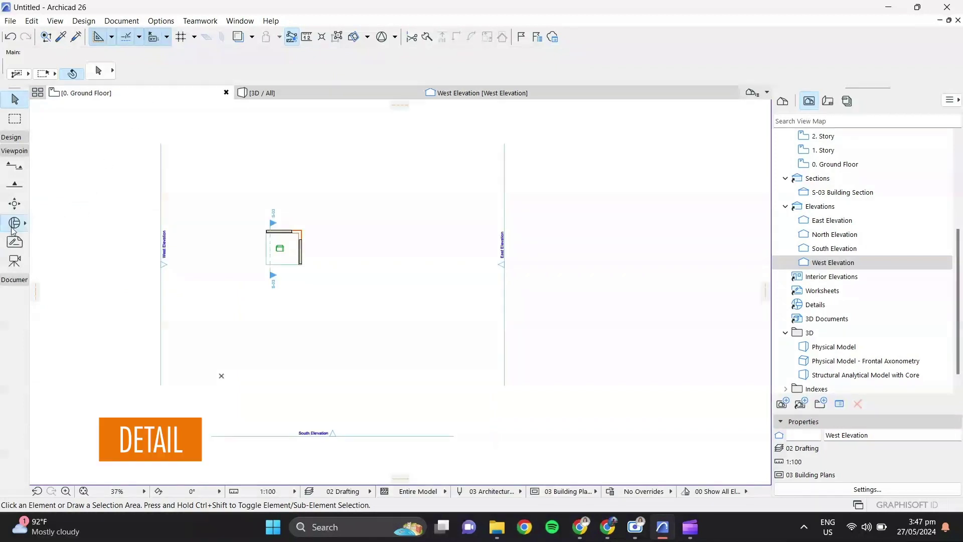
pyautogui.scroll(6, 292, 257)
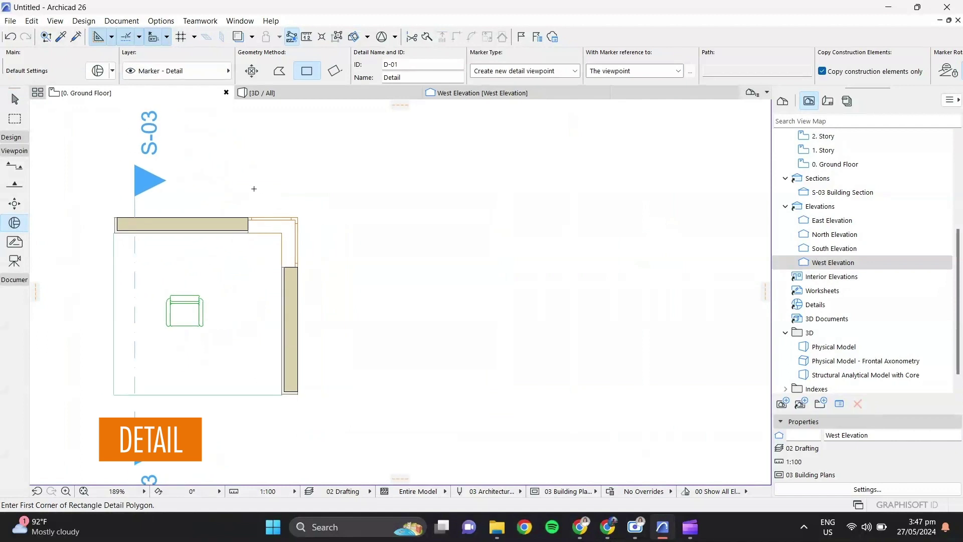
pyautogui.click(254, 188)
pyautogui.click(326, 260)
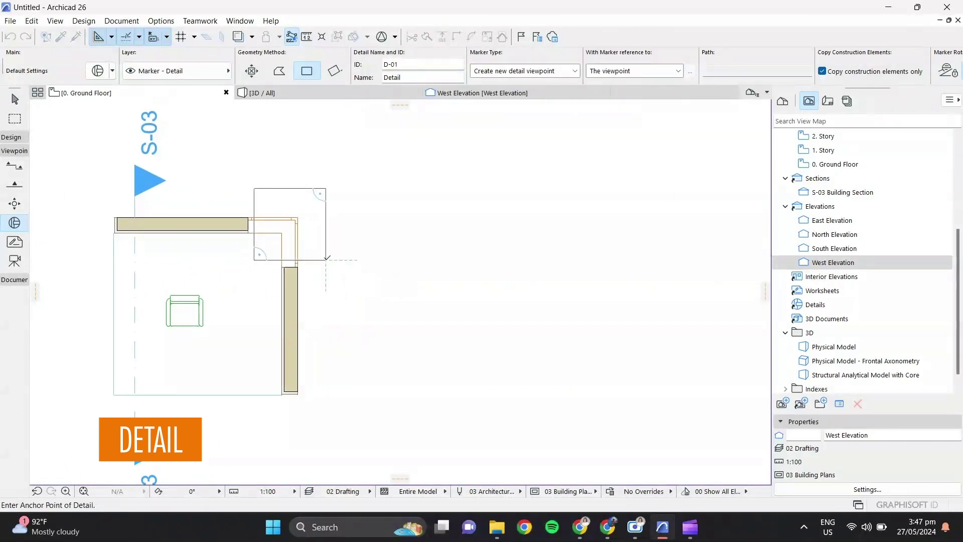
pyautogui.click(371, 271)
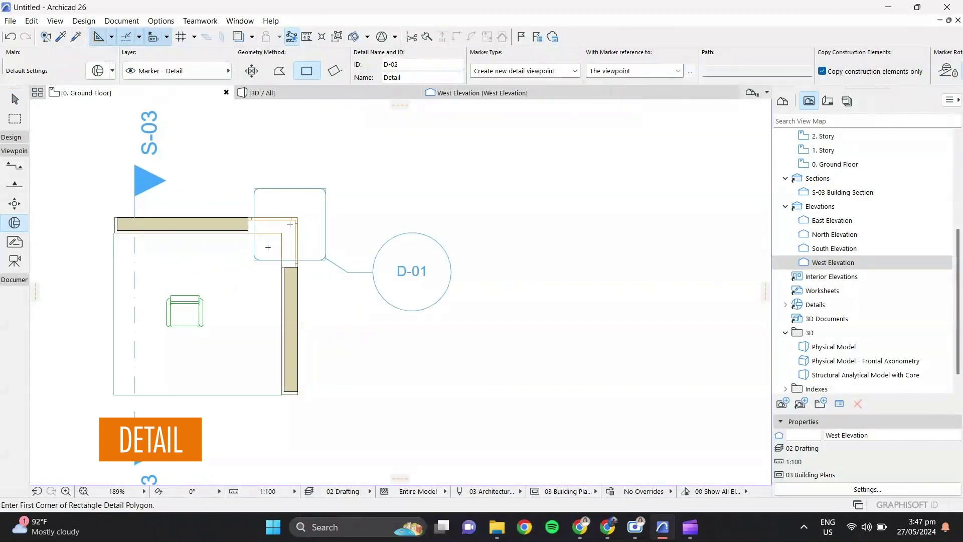
pyautogui.press('Escape')
pyautogui.click(410, 271)
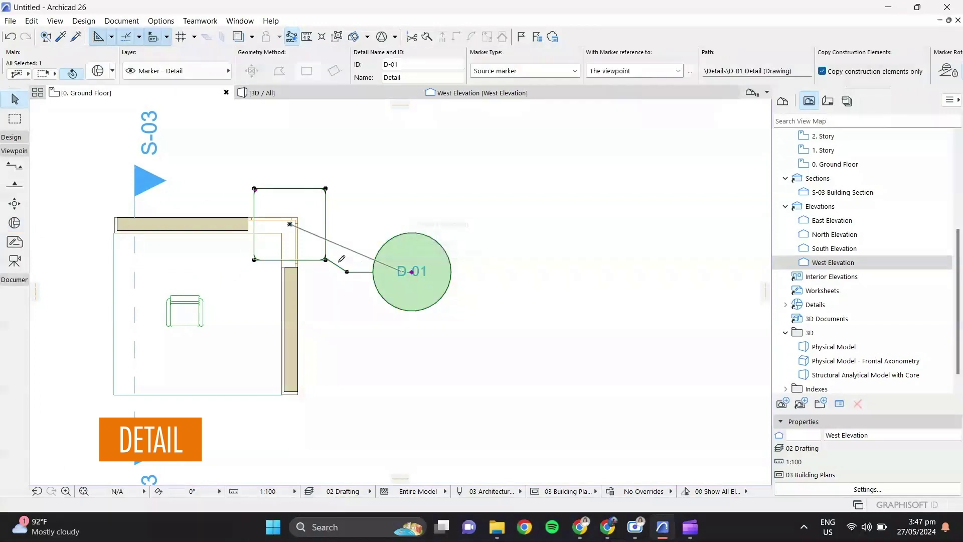
pyautogui.press('Escape')
pyautogui.press('Escape')
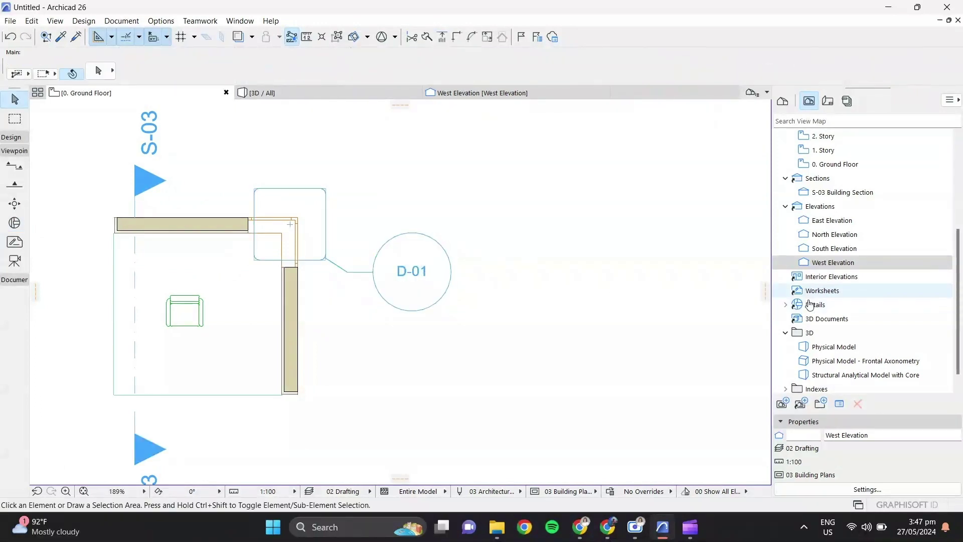
# - Open the D-01 Detail view and examine the enlarged corner window drawing
pyautogui.click(785, 305)
pyautogui.doubleClick(822, 319)
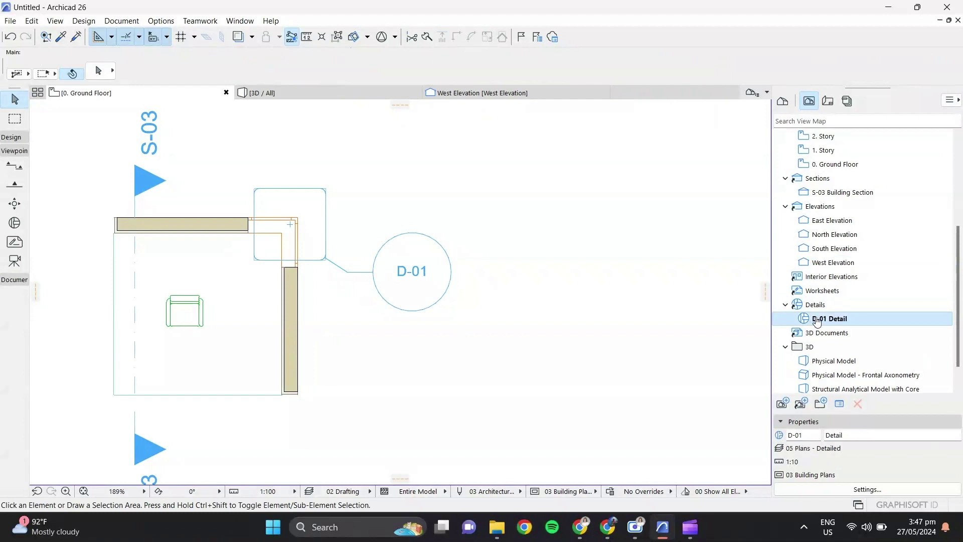
pyautogui.moveTo(447, 293); pyautogui.dragTo(508, 276, button='middle')
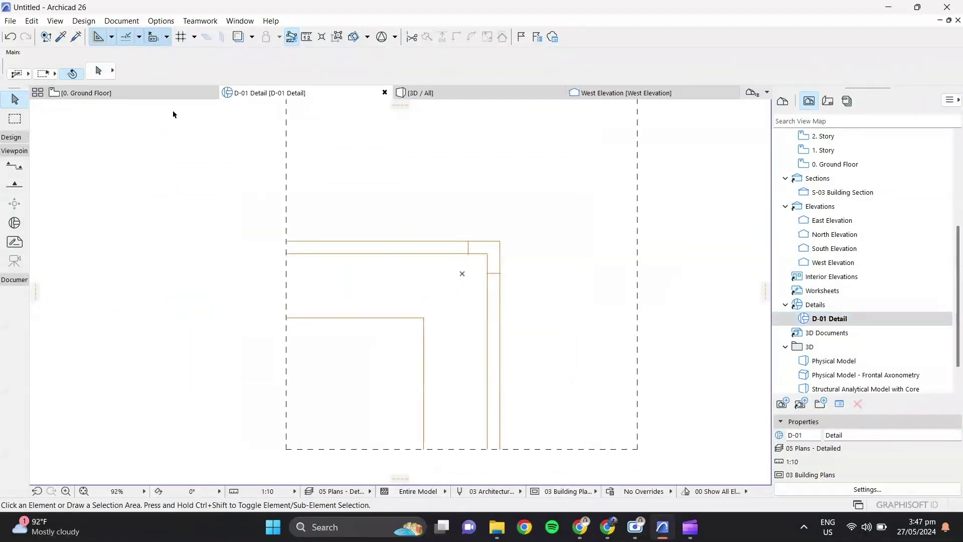
# - Create a rectangular worksheet viewpoint enclosing both walls, the section and the detail markers on the ground floor plan, with its marker inside the southeast corner
pyautogui.click(150, 92)
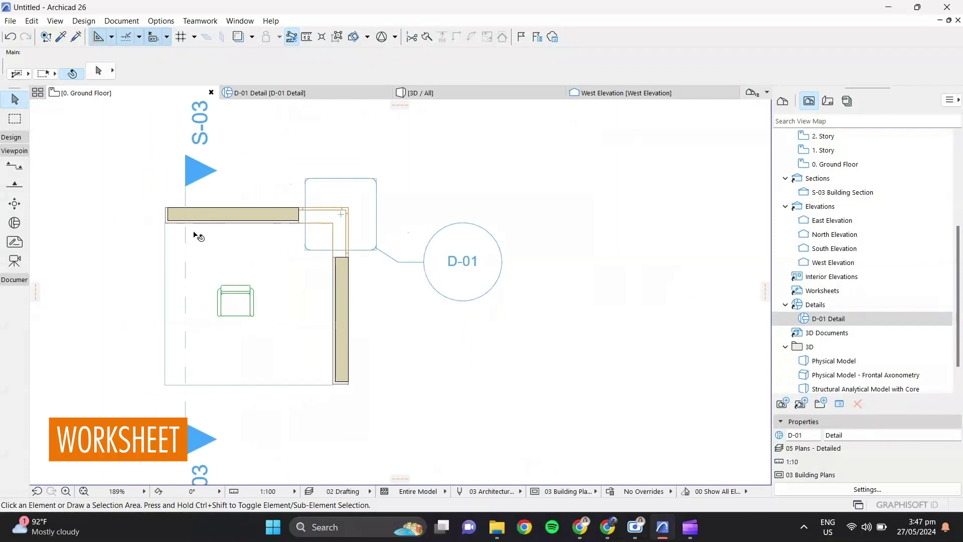
pyautogui.click(14, 242)
pyautogui.scroll(-5, 101, 150)
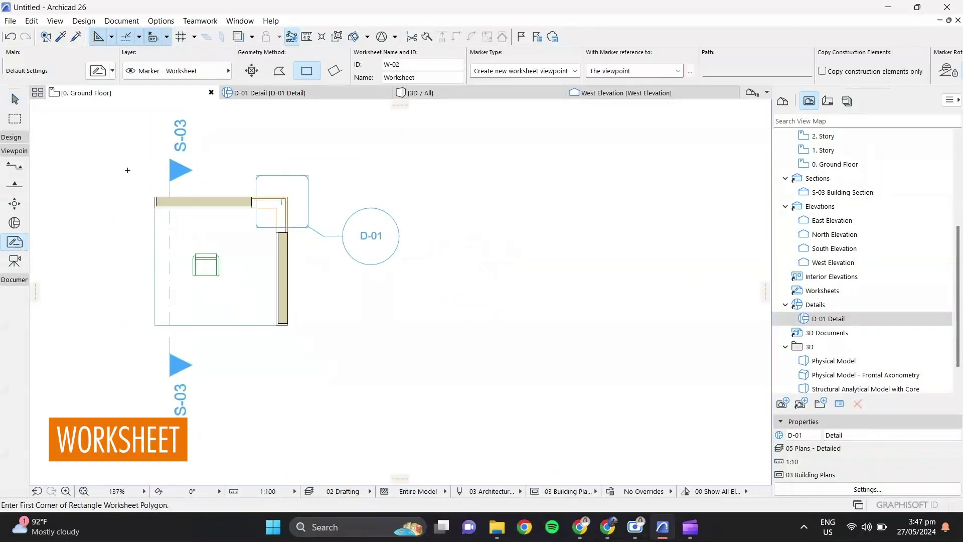
pyautogui.click(104, 138)
pyautogui.click(350, 336)
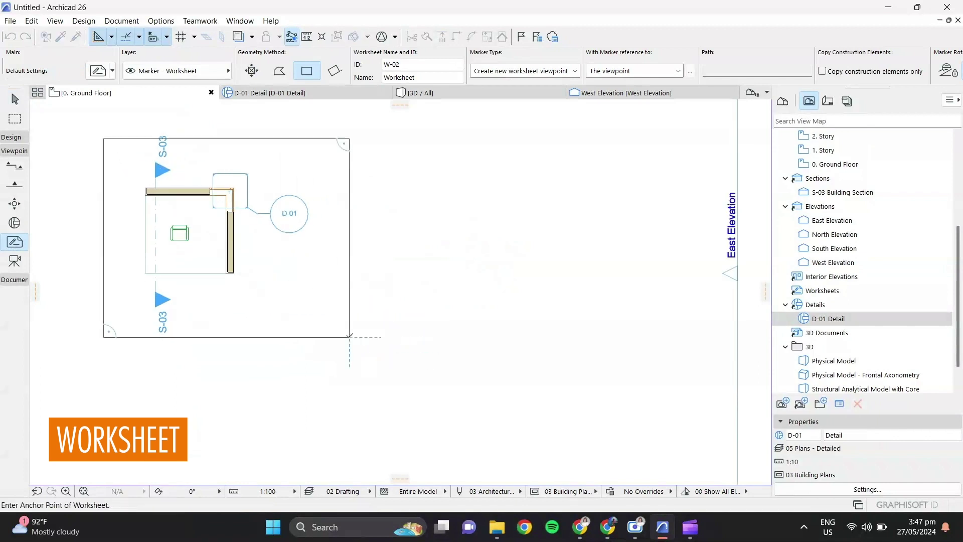
pyautogui.click(329, 313)
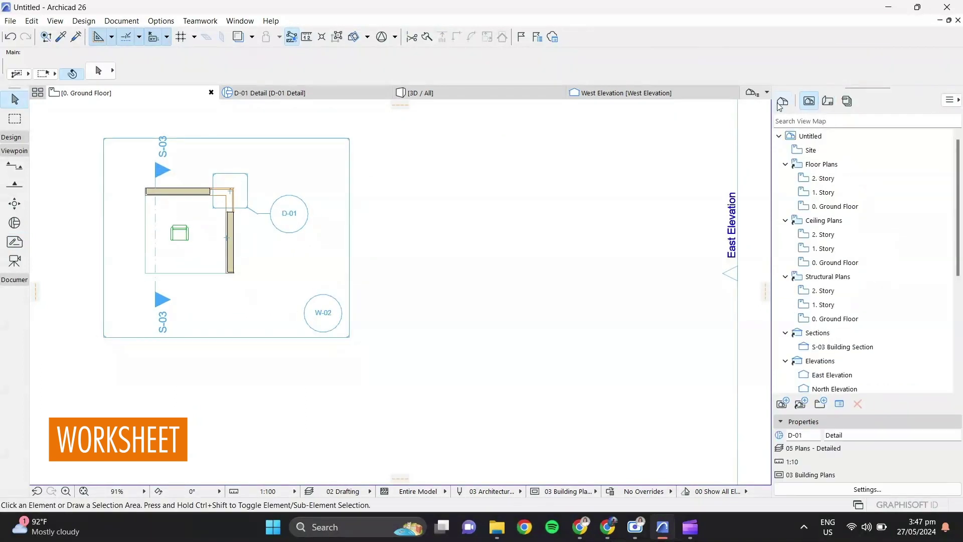
pyautogui.scroll(-3, 807, 245)
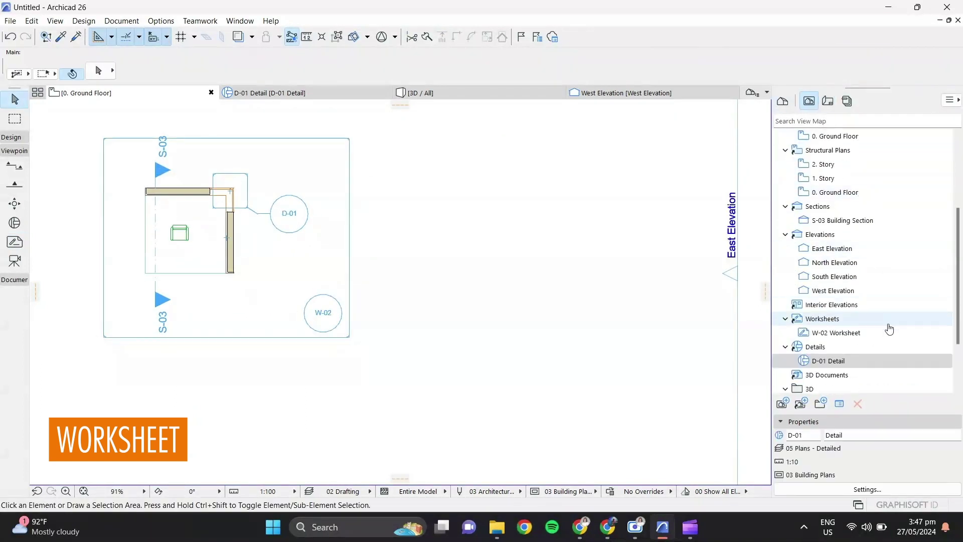
# - Open the W-02 Worksheet view and examine its drawing of the walls, section line and detail marker
pyautogui.click(859, 333)
pyautogui.doubleClick(857, 335)
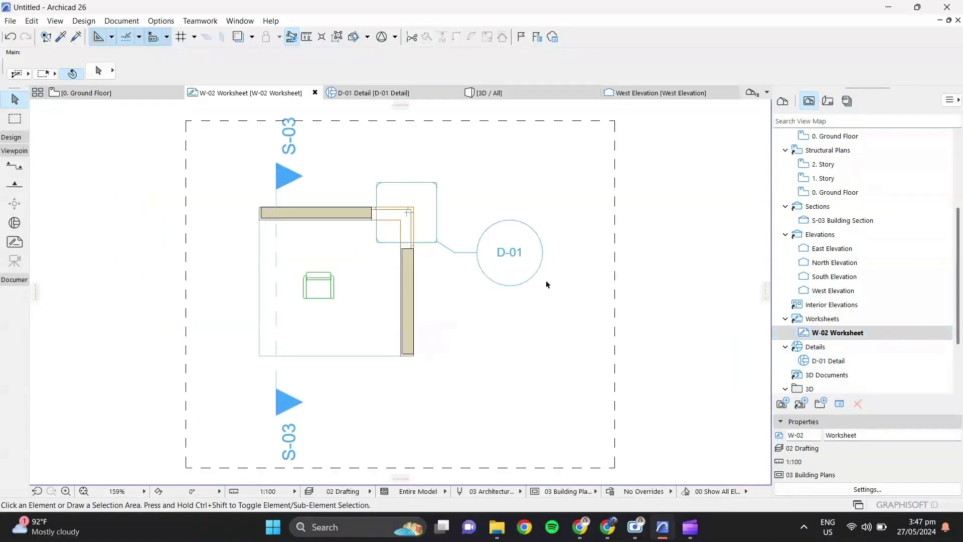
pyautogui.scroll(-2, 551, 284)
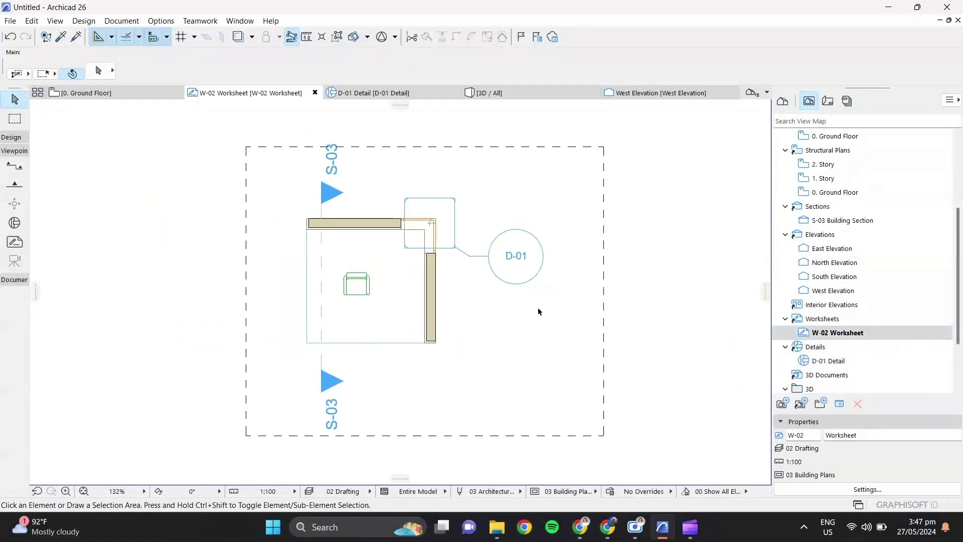
# - Place a camera on the ground floor plan southwest of the worksheet boundary, targeting the corner window about 9300 mm away at 45°
pyautogui.click(114, 95)
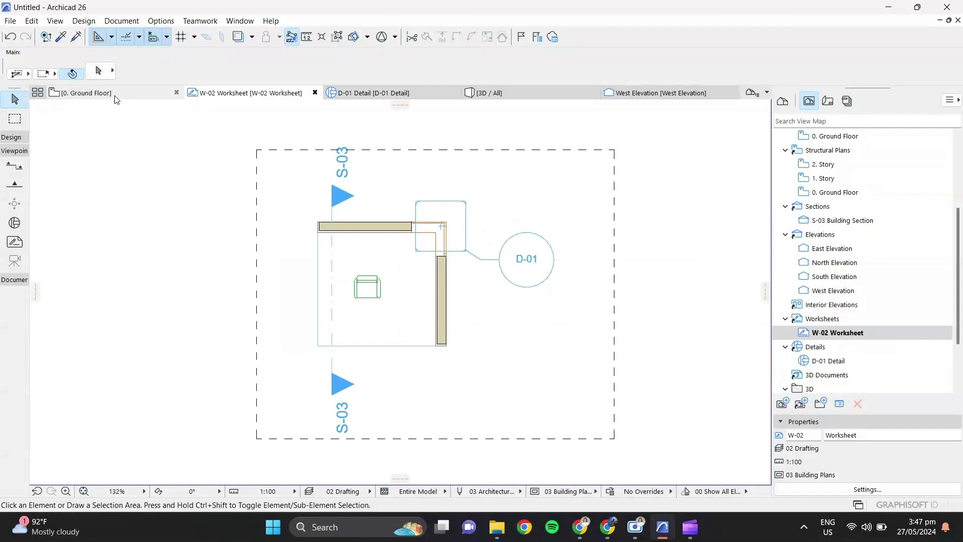
pyautogui.click(19, 265)
pyautogui.click(71, 346)
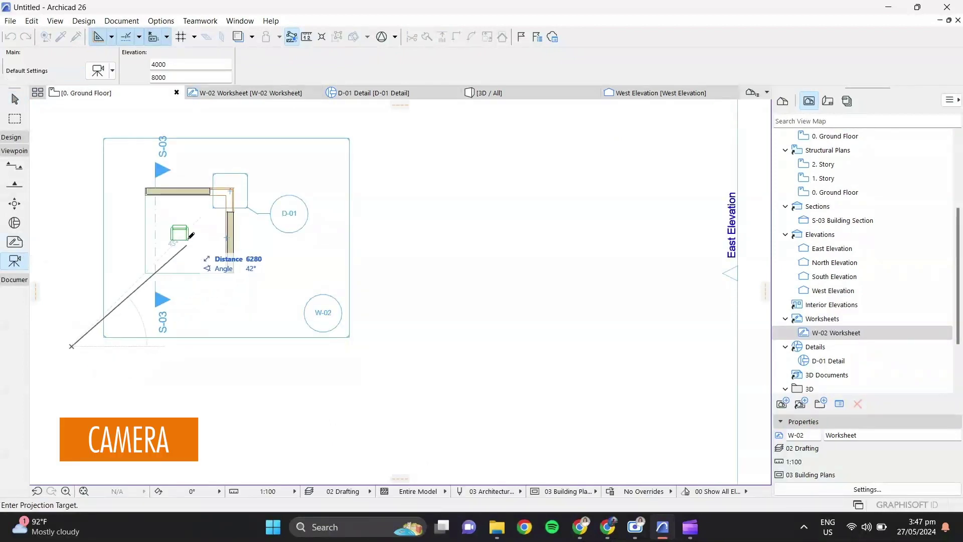
pyautogui.click(239, 179)
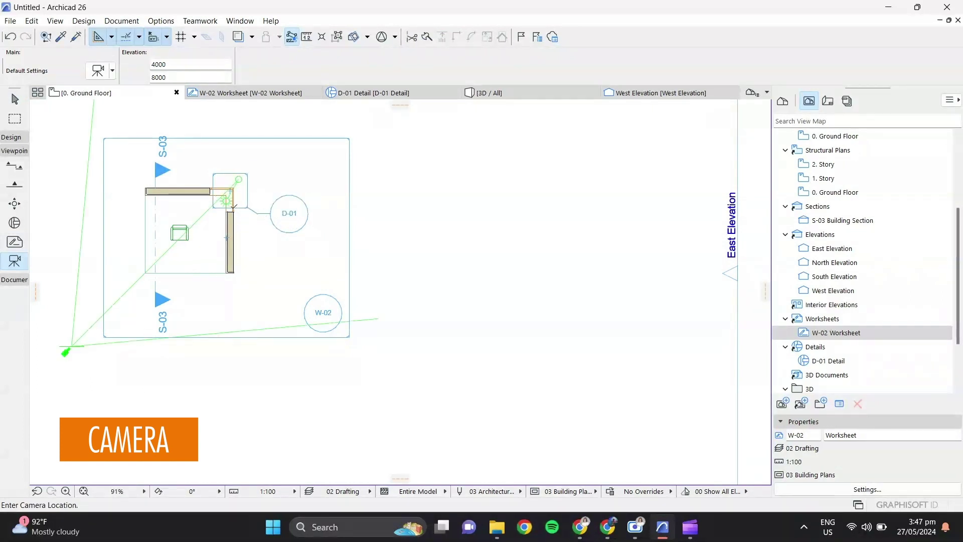
pyautogui.press('Escape')
pyautogui.moveTo(227, 232); pyautogui.dragTo(368, 294, button='middle')
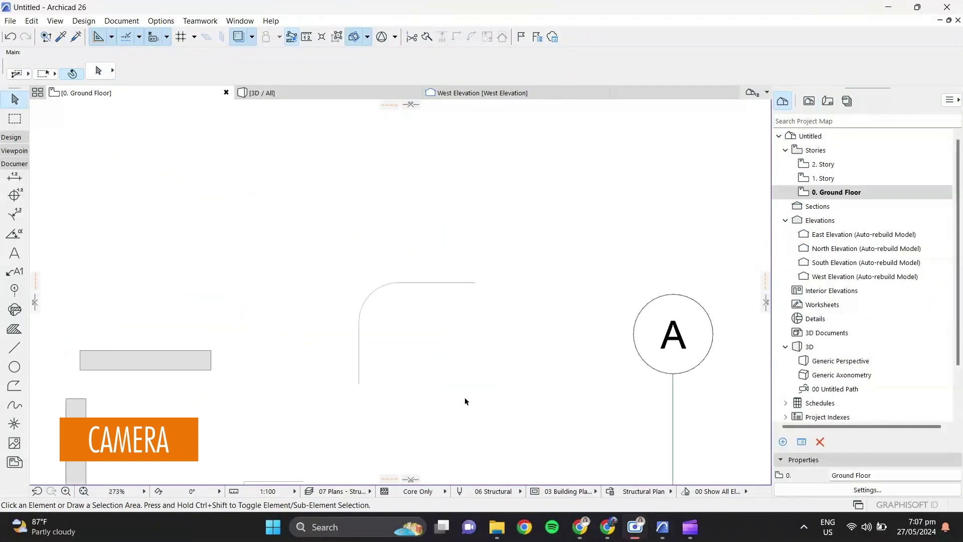
pyautogui.scroll(-3, 464, 396)
pyautogui.moveTo(434, 348); pyautogui.dragTo(429, 291, button='middle')
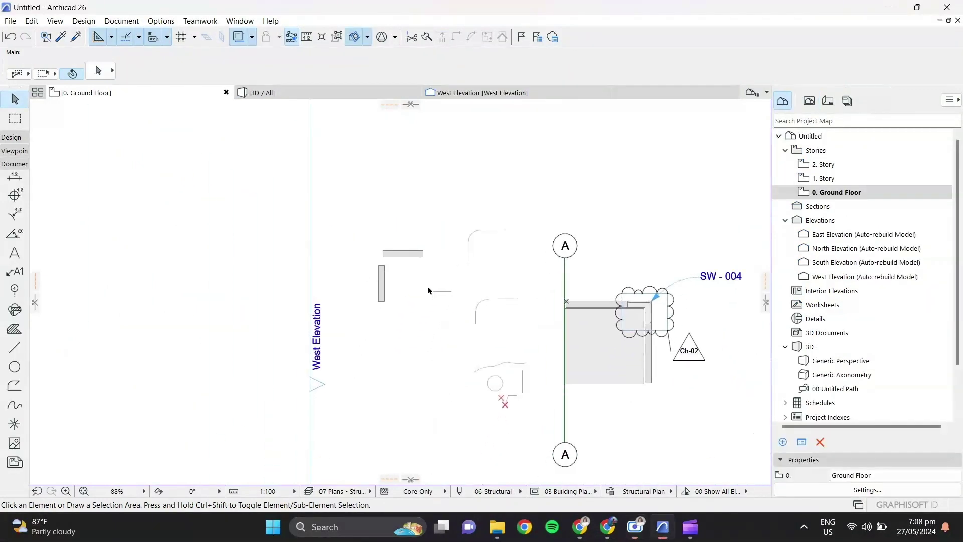
# - Add a linear dimension along the length of the short horizontal wall, with the dimension line above it
pyautogui.moveTo(588, 311); pyautogui.dragTo(567, 303, button='middle')
pyautogui.scroll(8, 364, 255)
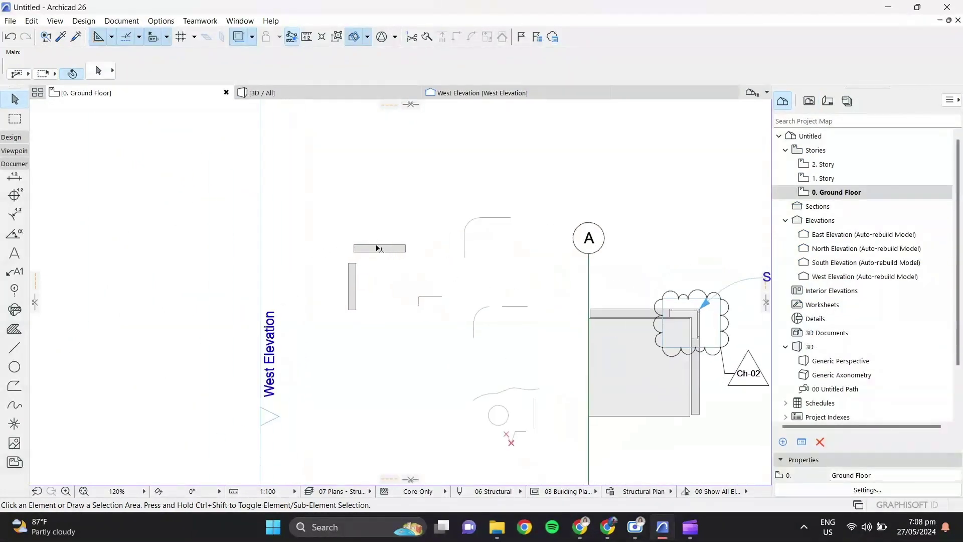
pyautogui.scroll(3, 286, 299)
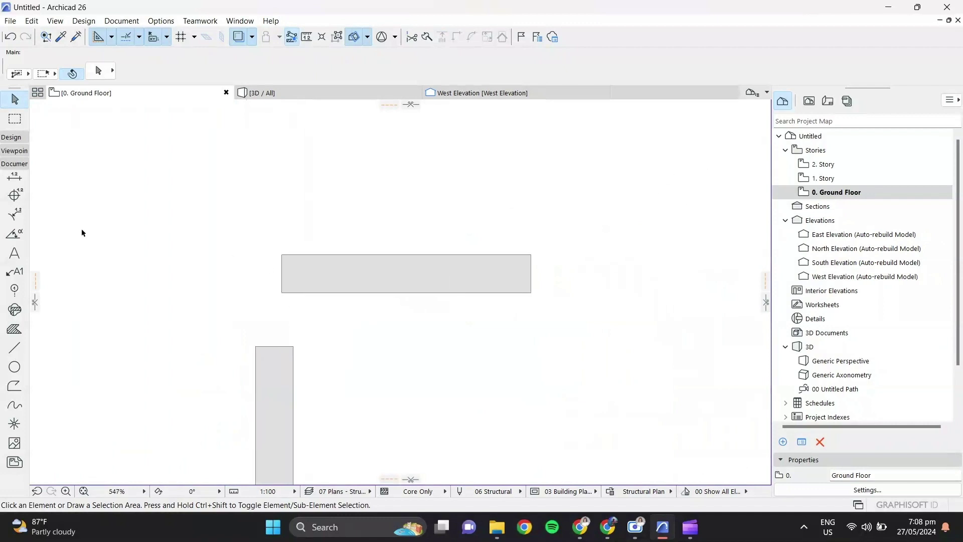
pyautogui.click(14, 177)
pyautogui.click(284, 254)
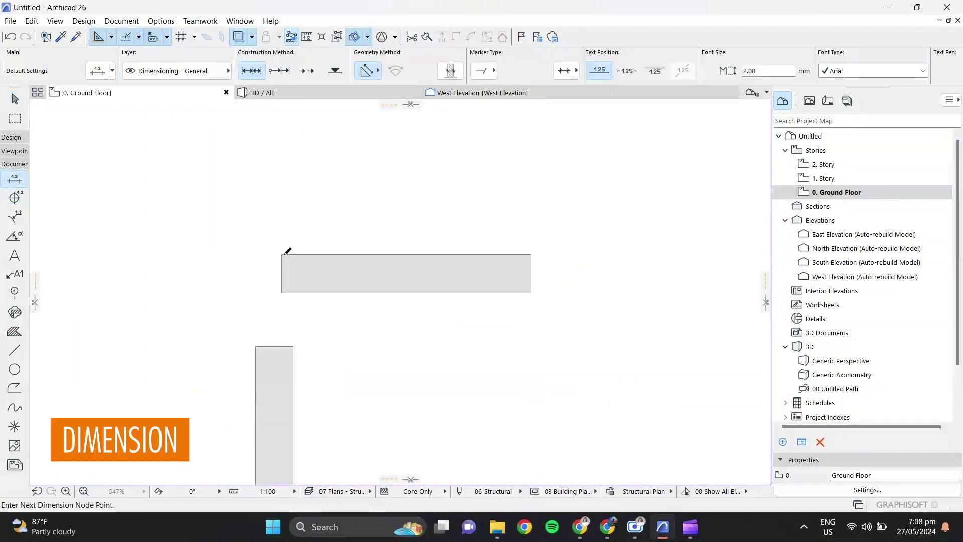
pyautogui.click(531, 255)
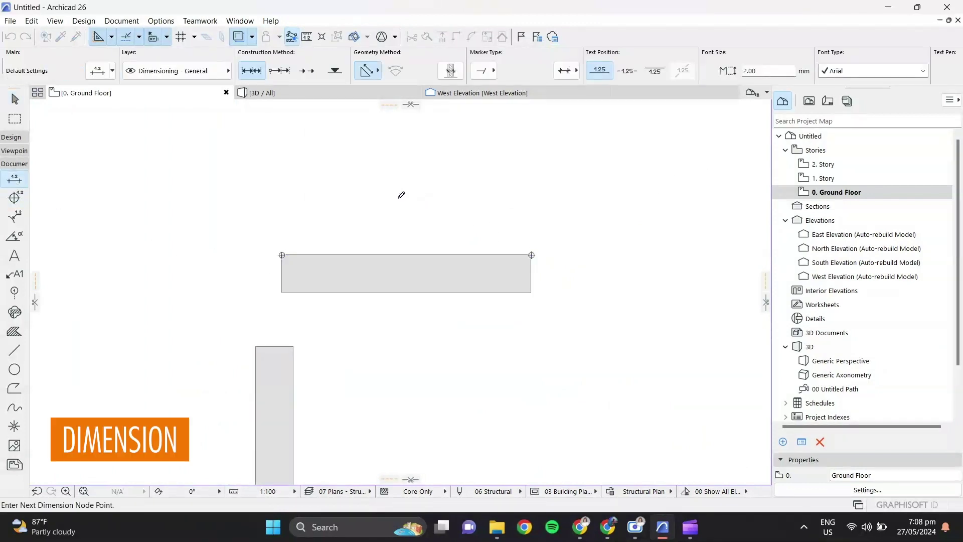
pyautogui.doubleClick(400, 199)
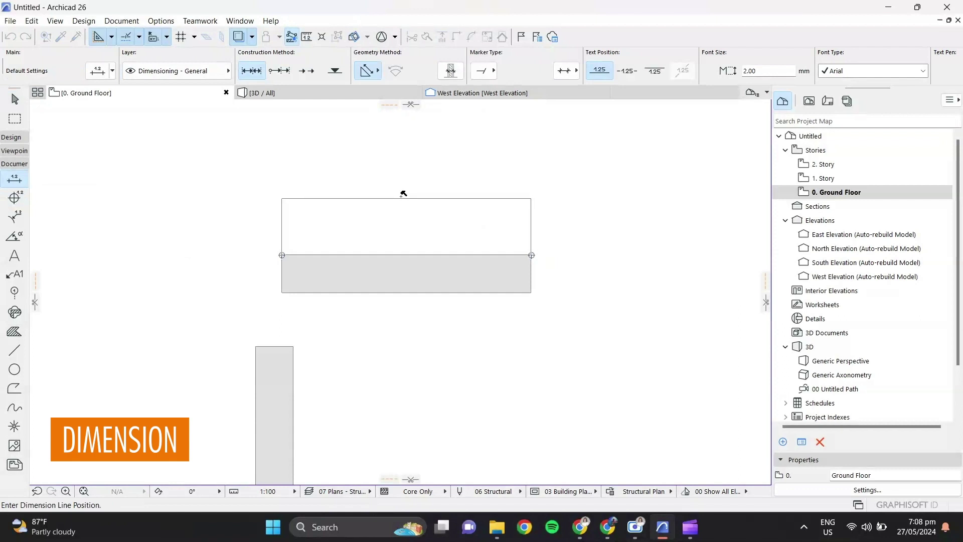
pyautogui.click(398, 198)
pyautogui.scroll(3, 397, 198)
pyautogui.scroll(2, 400, 216)
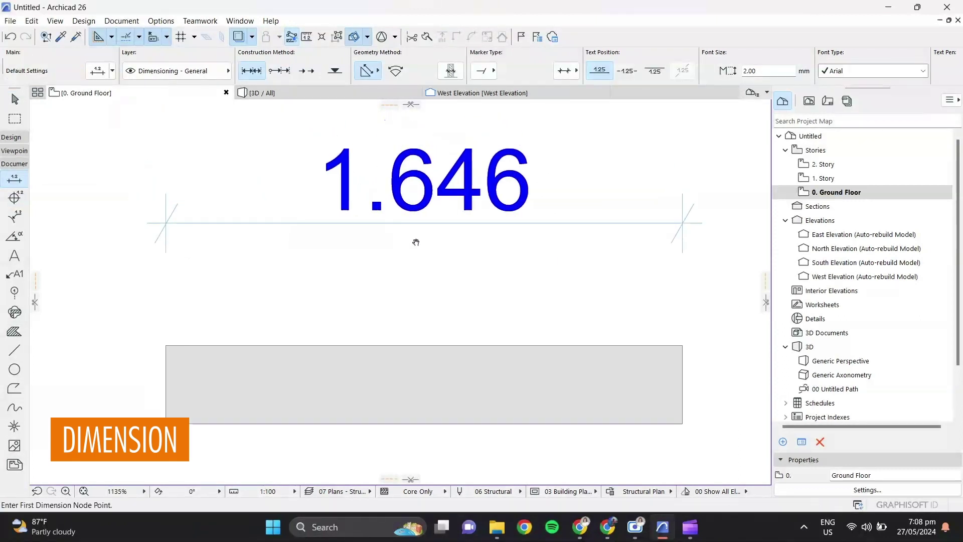
# - Place a level dimension on the lower-left corner of the short horizontal wall, with its text above the wall
pyautogui.click(14, 197)
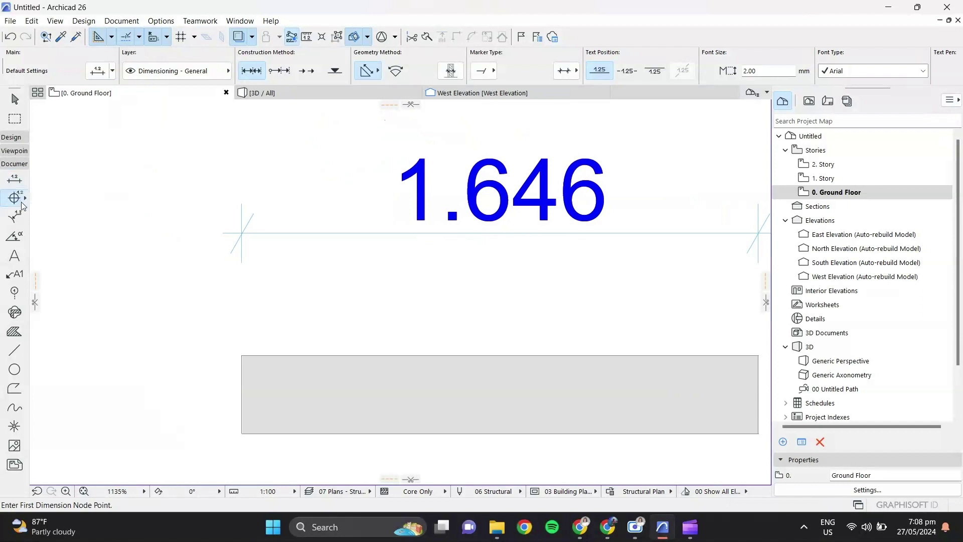
pyautogui.click(241, 434)
pyautogui.moveTo(229, 426)
pyautogui.mouseDown(button='middle')
pyautogui.moveTo(234, 349)
pyautogui.moveTo(230, 405)
pyautogui.mouseUp(button='middle')
pyautogui.press('Escape')
pyautogui.click(307, 470)
pyautogui.click(282, 445)
pyautogui.moveTo(273, 458); pyautogui.dragTo(247, 430, button='middle')
pyautogui.moveTo(286, 438); pyautogui.dragTo(160, 391)
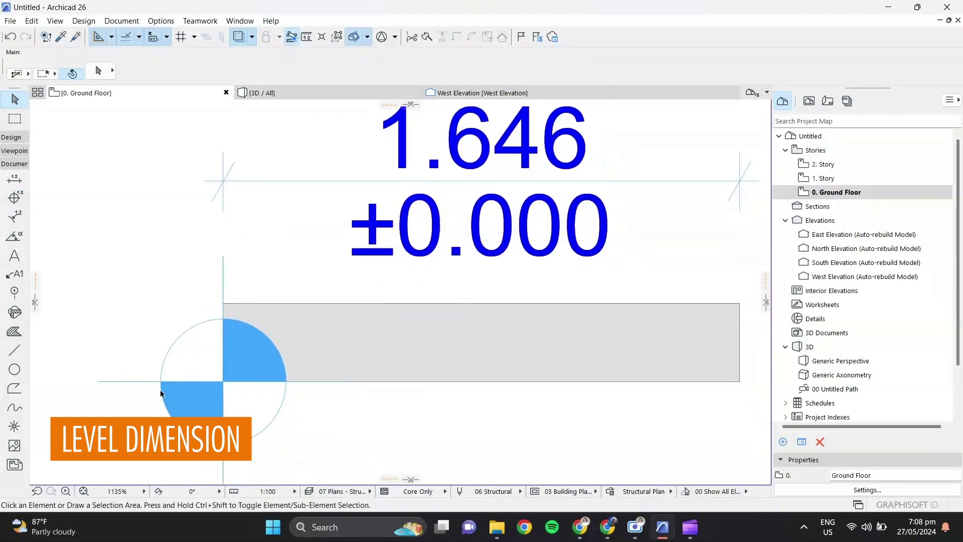
# - Delete the level dimension from the short horizontal wall while keeping the wall
pyautogui.moveTo(137, 319); pyautogui.dragTo(308, 435)
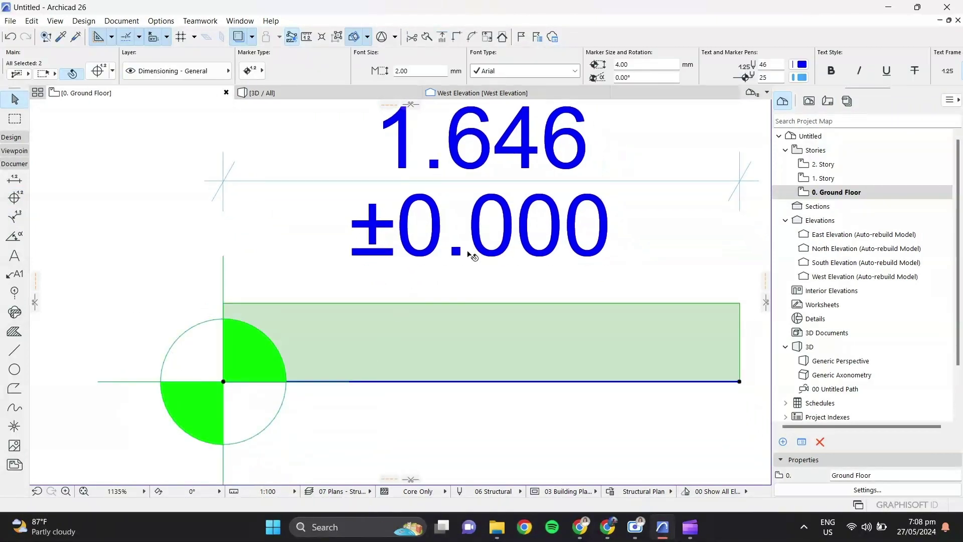
pyautogui.keyDown('shift'); pyautogui.click(431, 340); pyautogui.keyUp('shift')
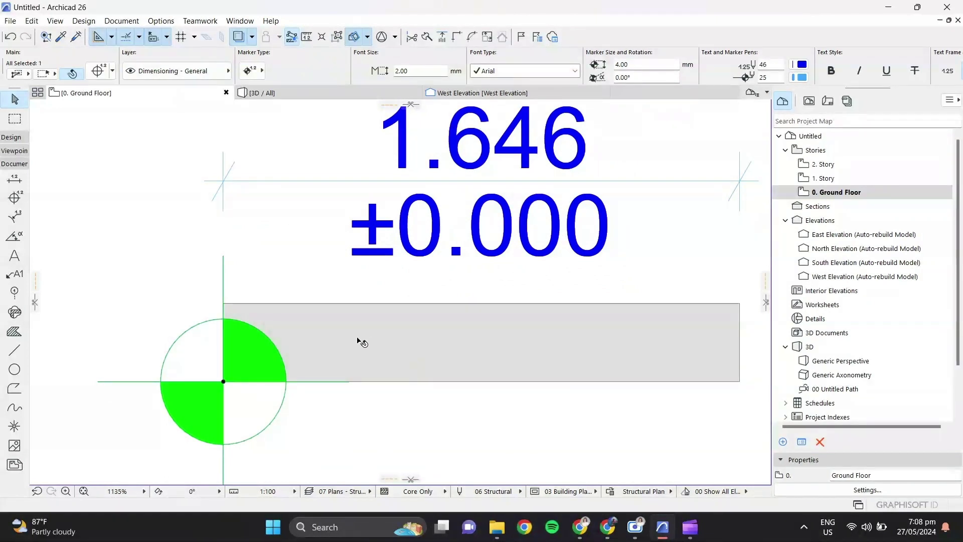
pyautogui.press('Delete')
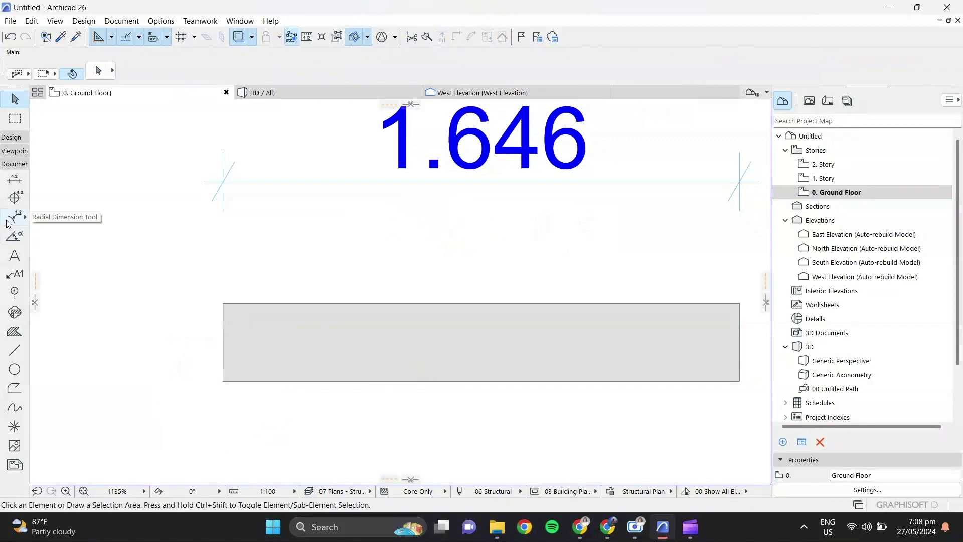
# - Add a radial dimension to the small circle below the curve, with its leader extending to the northeast
pyautogui.scroll(-8, 190, 273)
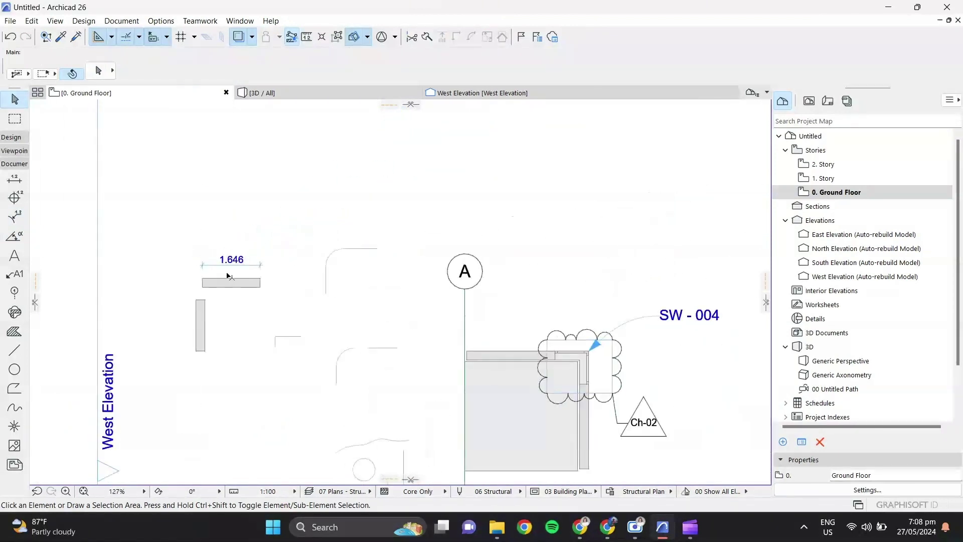
pyautogui.moveTo(280, 395); pyautogui.dragTo(275, 299, button='middle')
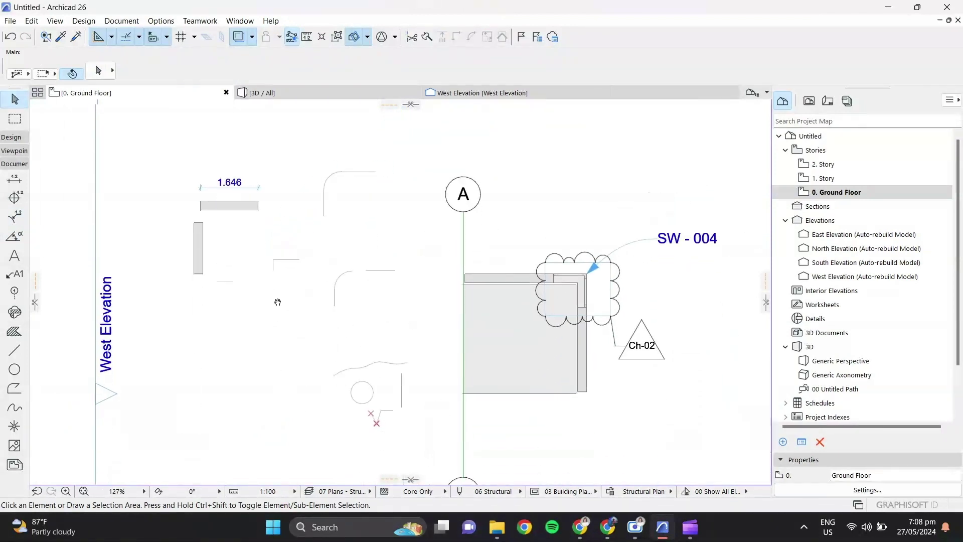
pyautogui.click(15, 216)
pyautogui.scroll(7, 374, 381)
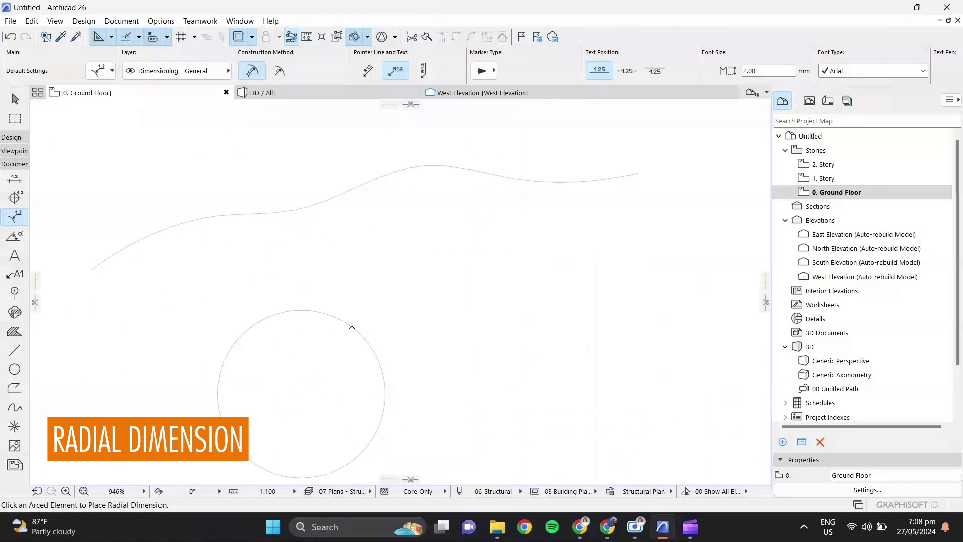
pyautogui.click(350, 326)
pyautogui.click(442, 199)
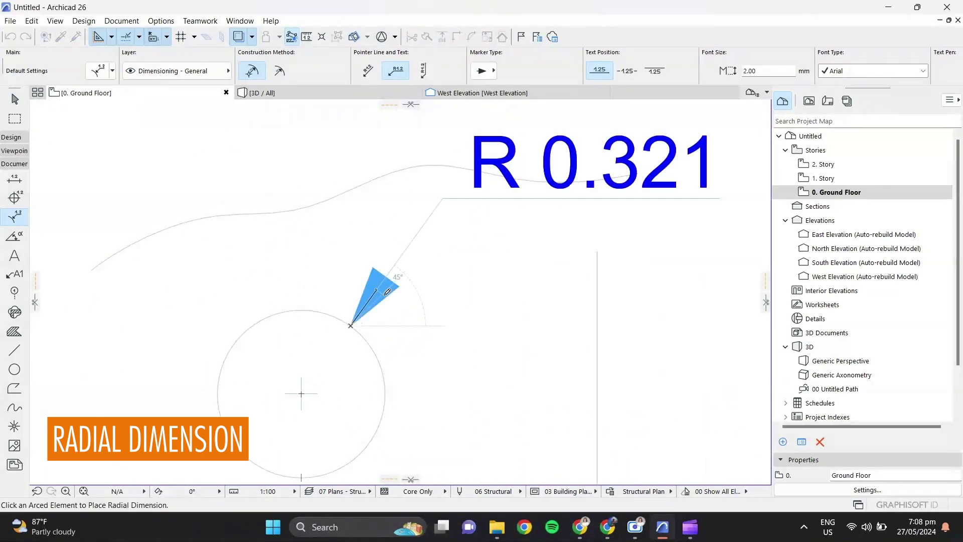
pyautogui.moveTo(325, 305); pyautogui.dragTo(350, 294, button='middle')
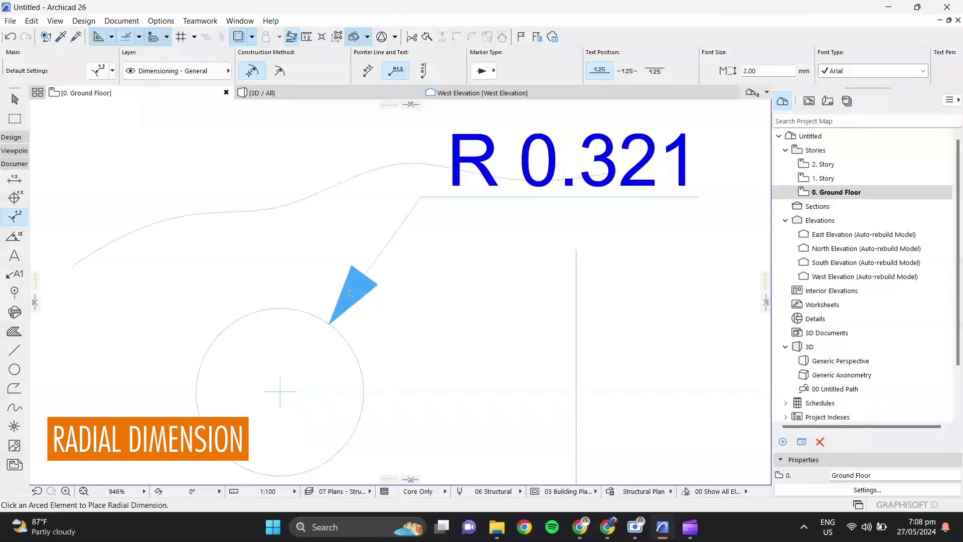
pyautogui.press('Escape')
pyautogui.click(370, 276)
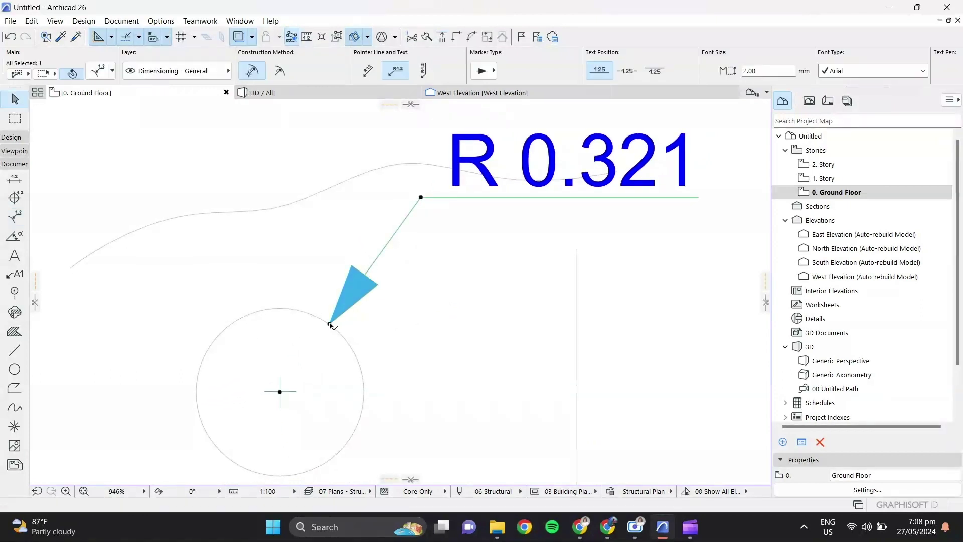
pyautogui.click(330, 323)
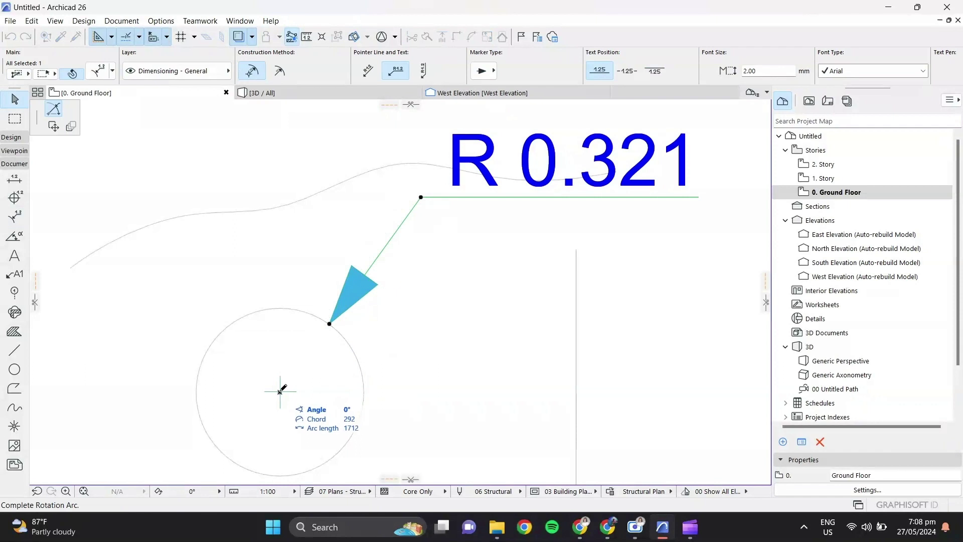
pyautogui.press('Escape')
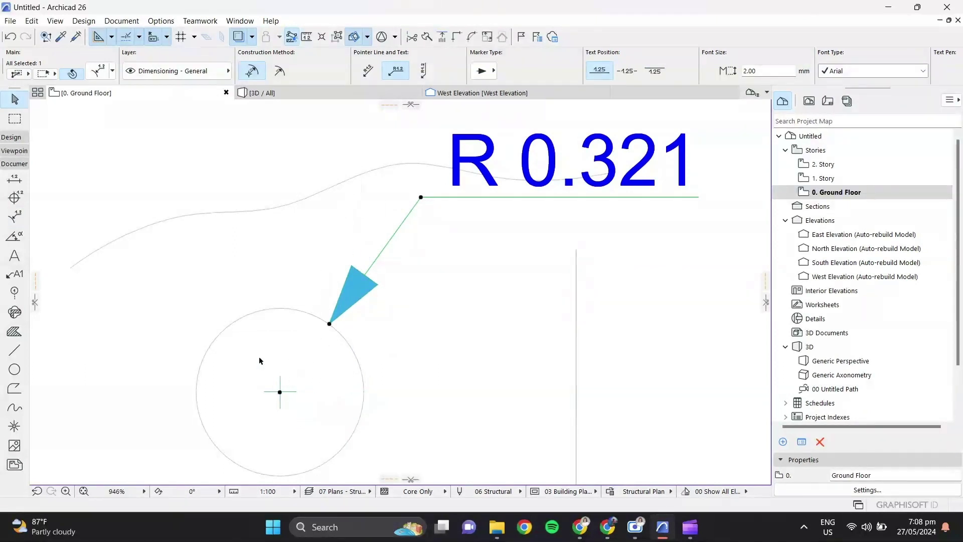
# - Start the Angle Dimension tool at the V-shaped lines below the dimensioned circle
pyautogui.click(13, 243)
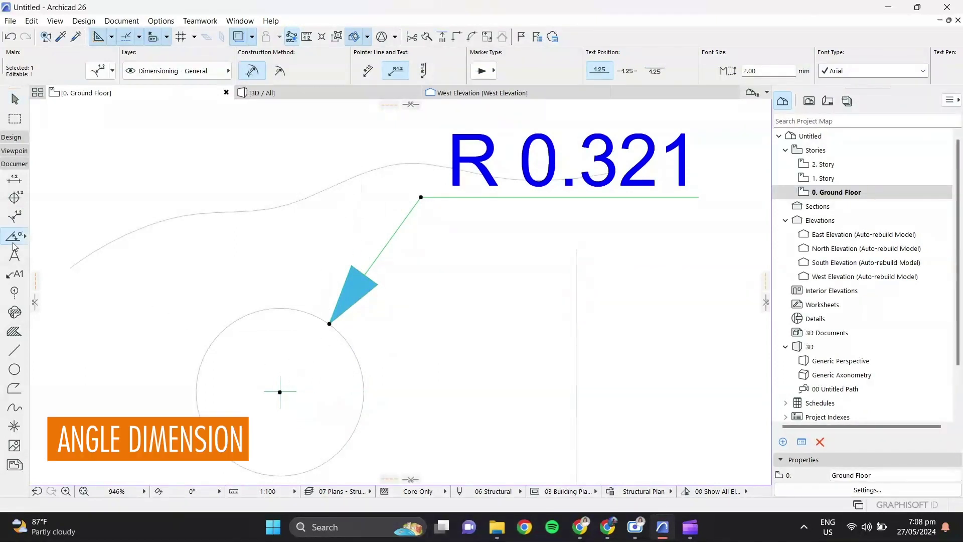
pyautogui.scroll(-6, 225, 301)
pyautogui.scroll(8, 228, 317)
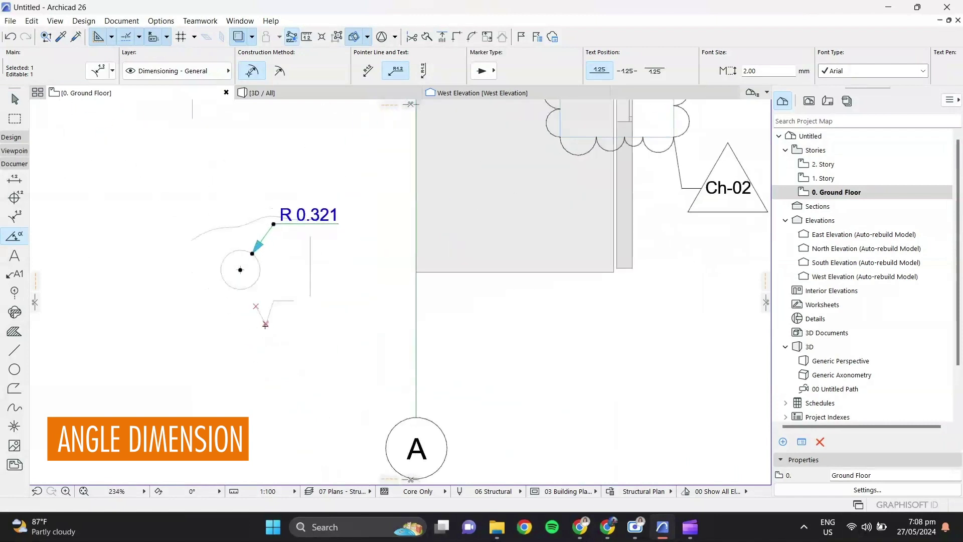
pyautogui.press('Escape')
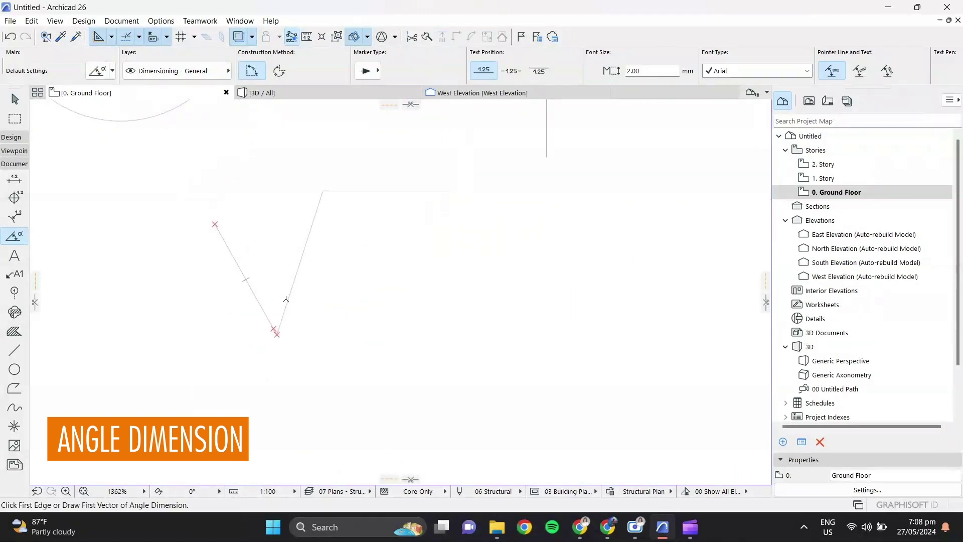
pyautogui.click(288, 299)
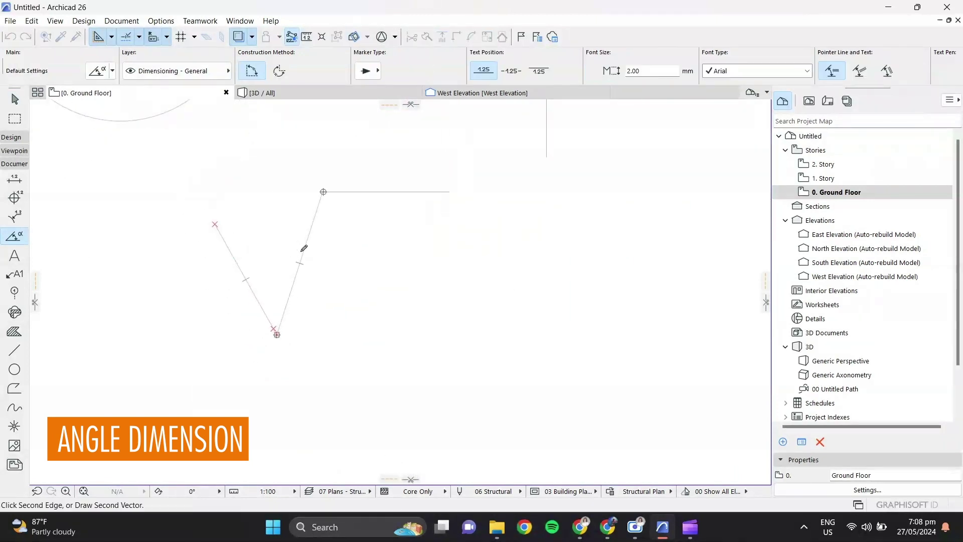
pyautogui.click(270, 227)
pyautogui.click(270, 230)
pyautogui.click(269, 234)
pyautogui.click(269, 234)
pyautogui.press('BackSpace')
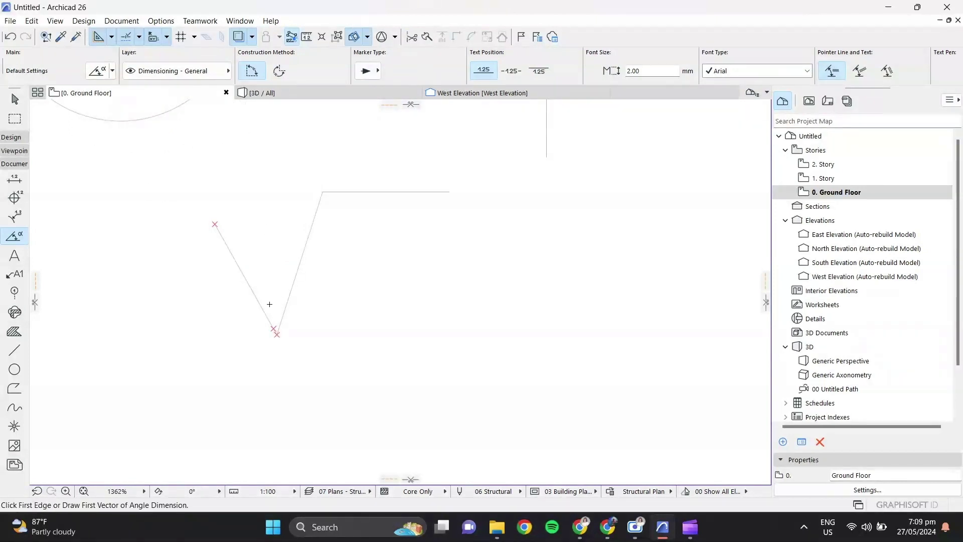
# - Dimension the angle between the two slanted lines of the V, placing the dimension arc inside the V
pyautogui.click(258, 304)
pyautogui.click(289, 301)
pyautogui.click(275, 286)
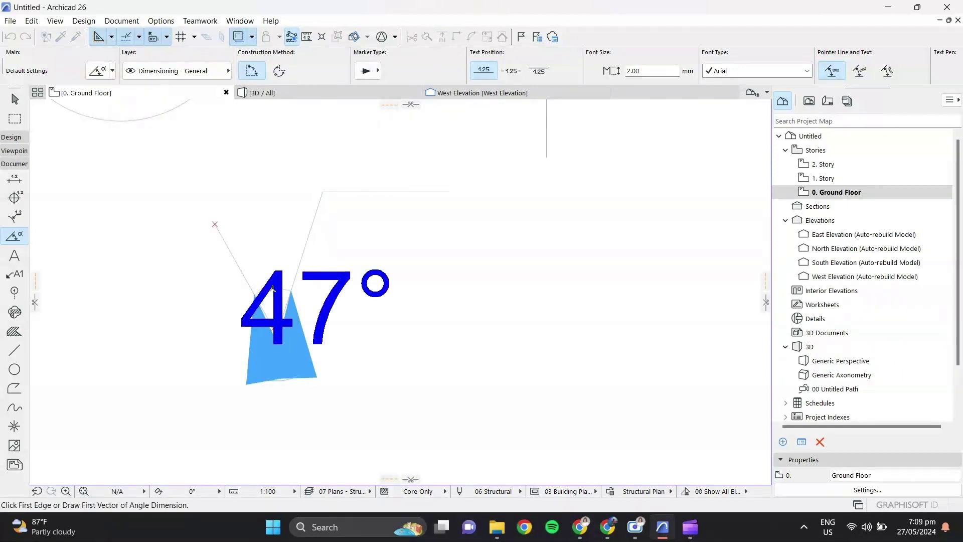
pyautogui.scroll(2, 310, 313)
pyautogui.moveTo(370, 350); pyautogui.dragTo(371, 360, button='middle')
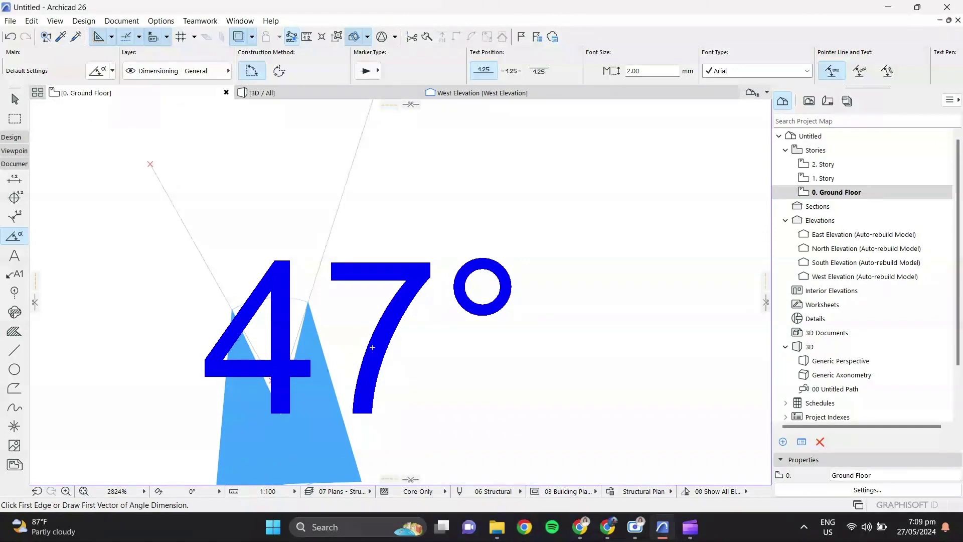
pyautogui.press('Escape')
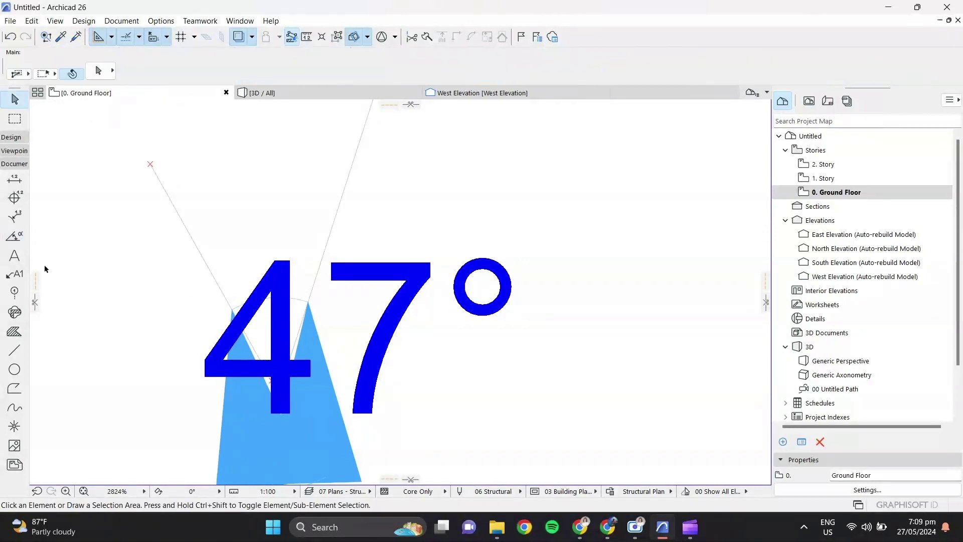
# - Place a flexible-width text block reading "Hi!" southwest of the circle, beside the angle dimension
pyautogui.click(15, 256)
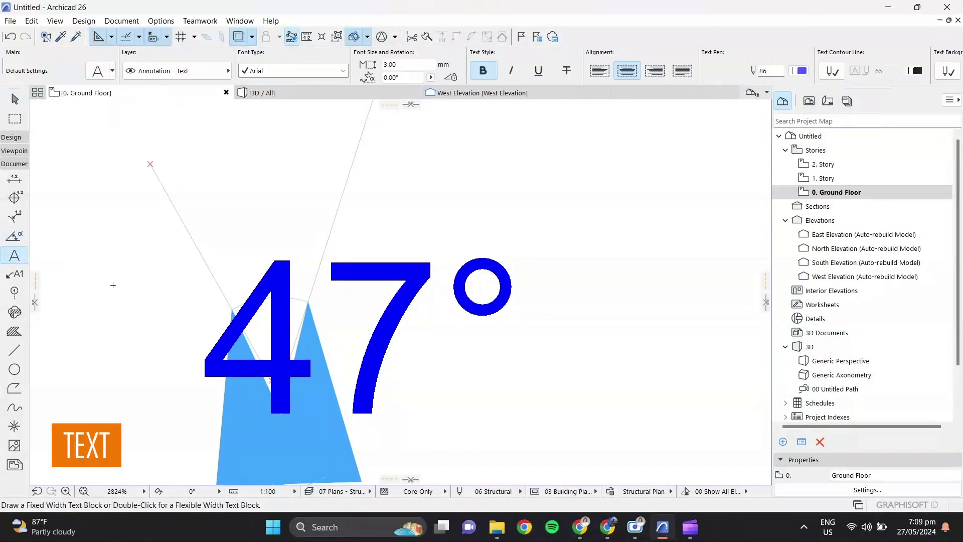
pyautogui.scroll(-8, 113, 285)
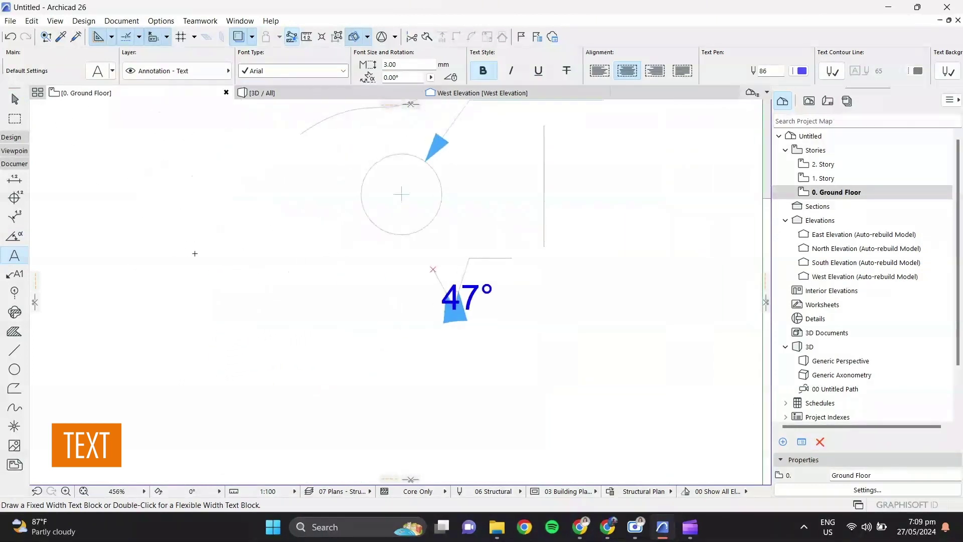
pyautogui.doubleClick(236, 254)
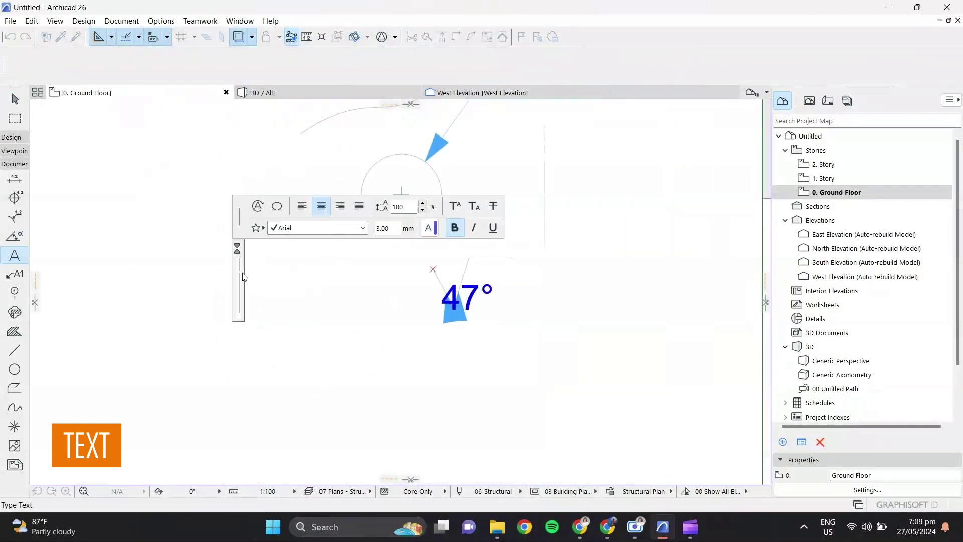
pyautogui.write('Hi!')
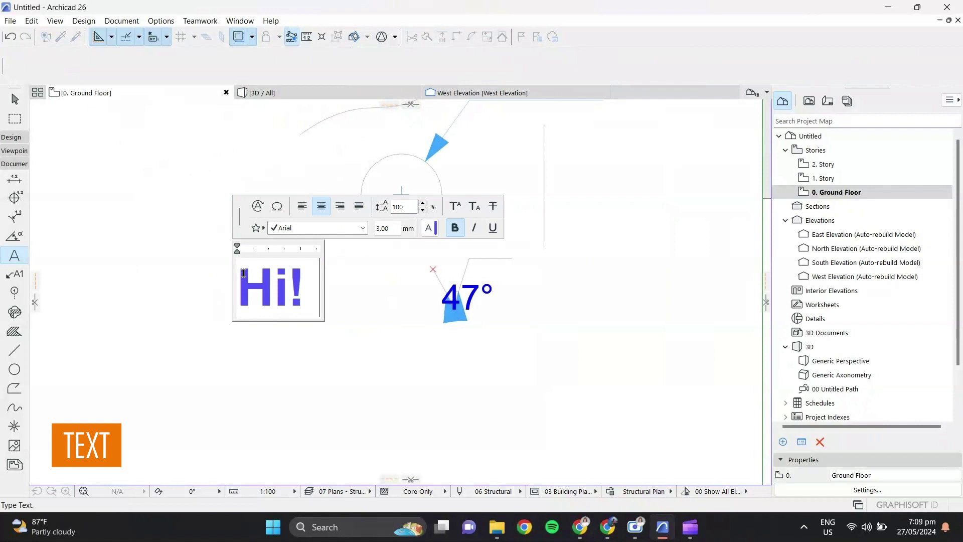
pyautogui.click(339, 287)
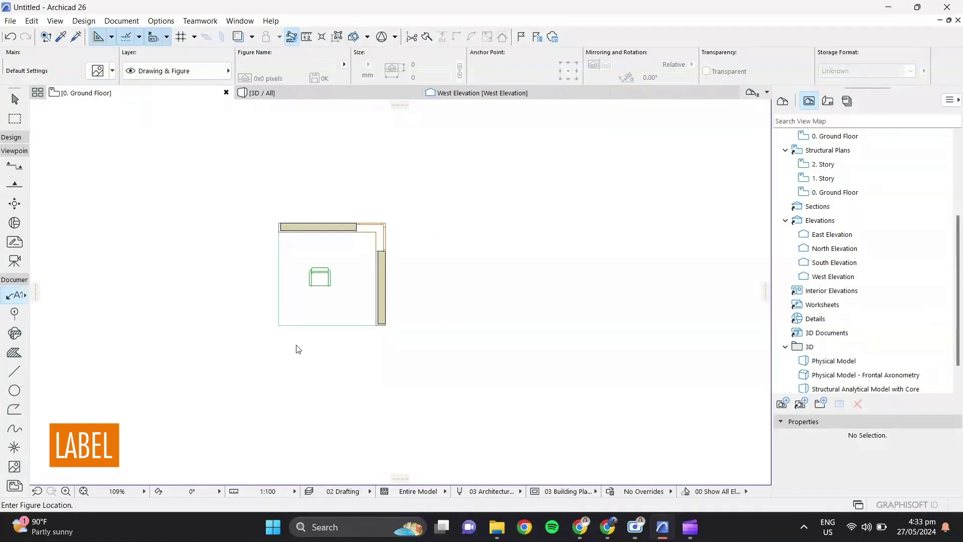
# - Attach a label with a curved leader to the outer corner where the two walls meet
pyautogui.scroll(5, 381, 227)
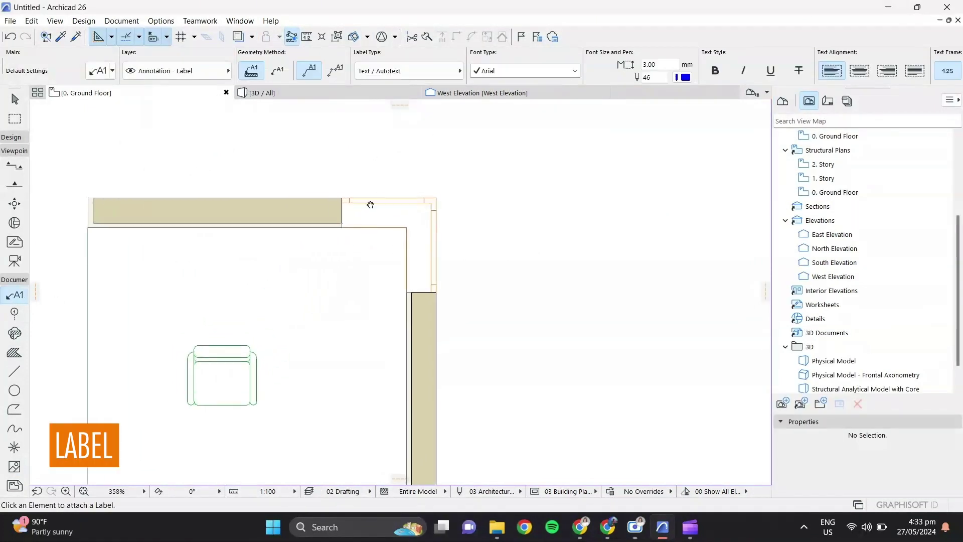
pyautogui.click(419, 243)
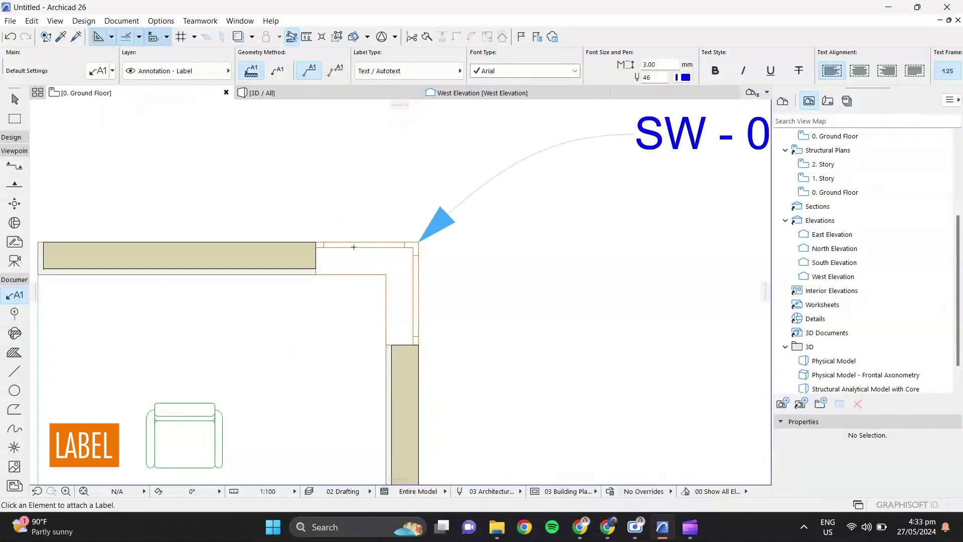
pyautogui.scroll(-5, 406, 245)
pyautogui.press('Escape')
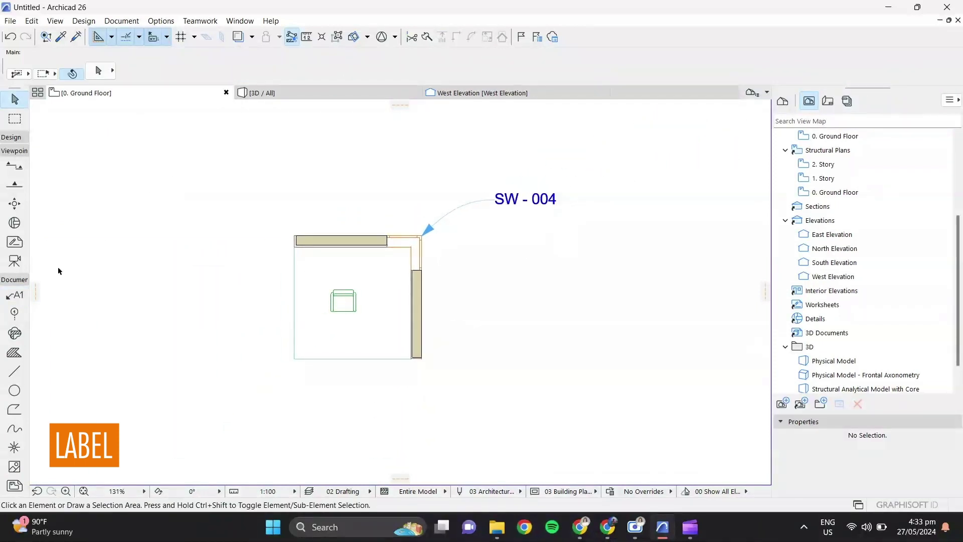
# - Draw a vertical grid line about 1763 mm long, running upward from the horizontal wall's outer free end
pyautogui.click(15, 313)
pyautogui.click(295, 235)
pyautogui.moveTo(279, 184); pyautogui.dragTo(298, 239, button='middle')
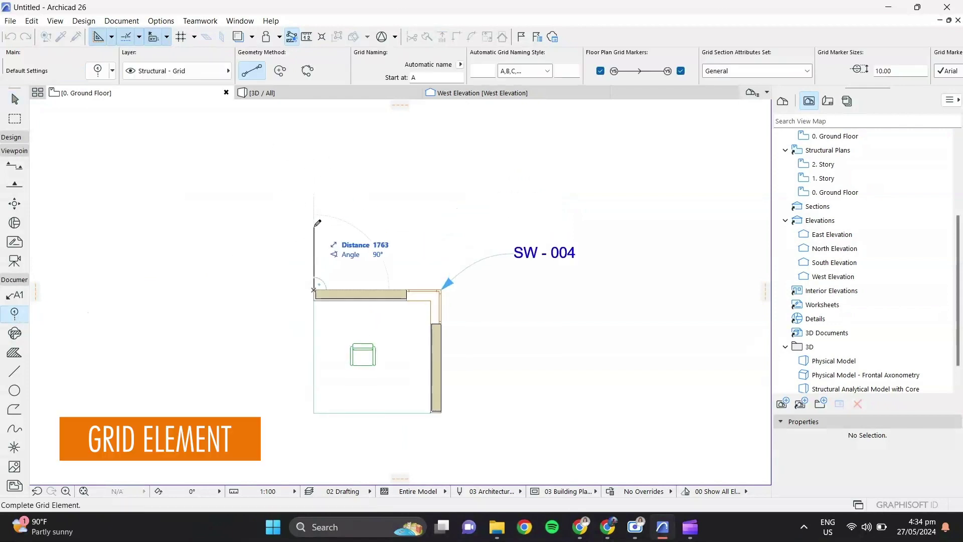
pyautogui.click(315, 225)
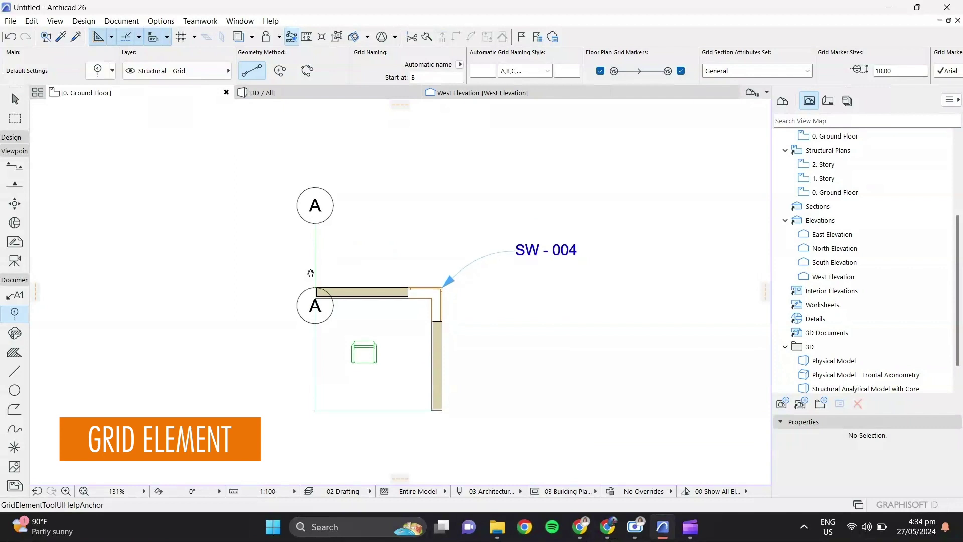
# - Stretch the grid line's lower end down past the slab's bottom edge and deselect it
pyautogui.moveTo(313, 287); pyautogui.dragTo(309, 261, button='middle')
pyautogui.press('Escape')
pyautogui.click(311, 263)
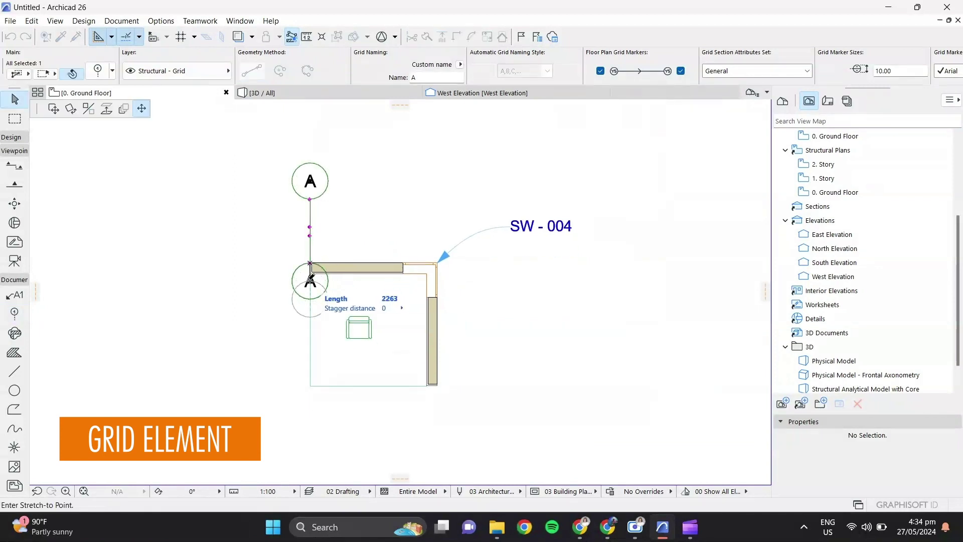
pyautogui.moveTo(316, 381); pyautogui.dragTo(302, 302, button='middle')
pyautogui.click(298, 393)
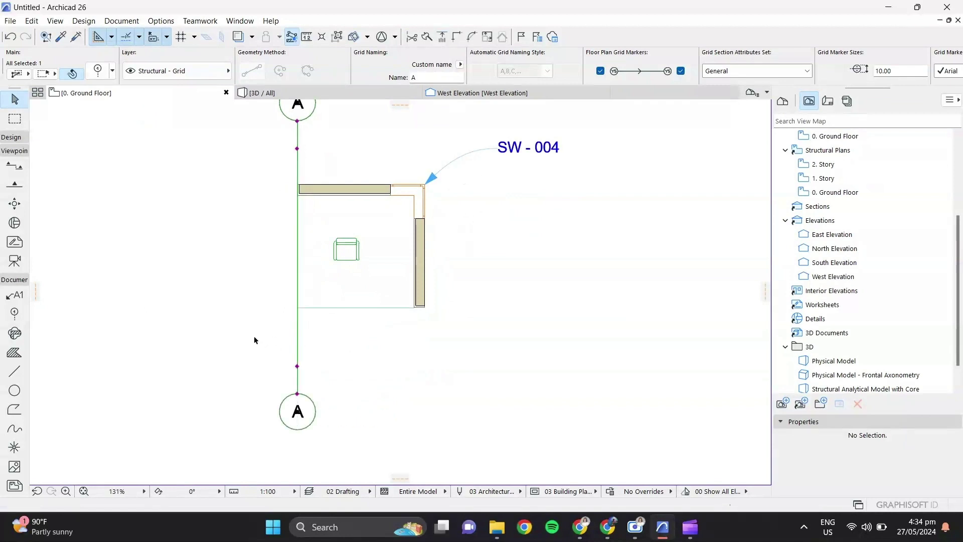
pyautogui.moveTo(246, 341); pyautogui.dragTo(269, 327, button='middle')
pyautogui.click(210, 329)
# - Draw a rectangular change cloud around the corner window where the walls meet, with its marker anchored to the southeast
pyautogui.click(14, 332)
pyautogui.moveTo(277, 282); pyautogui.dragTo(236, 302, button='middle')
pyautogui.scroll(3, 306, 286)
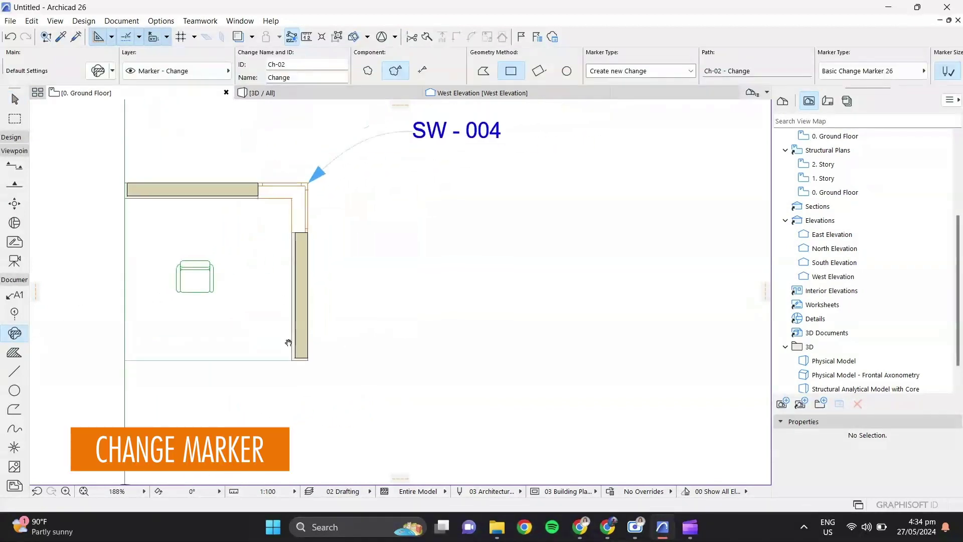
pyautogui.click(256, 196)
pyautogui.click(353, 275)
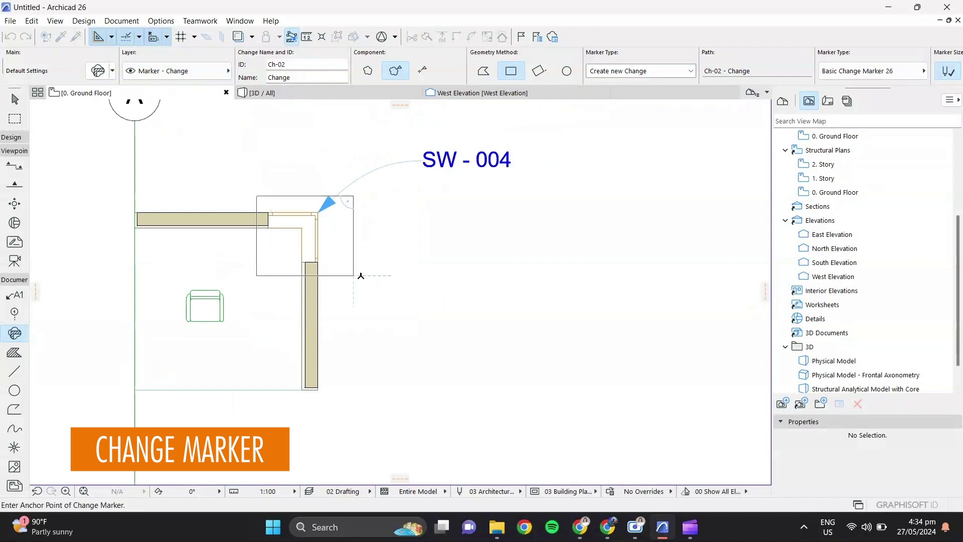
pyautogui.click(363, 317)
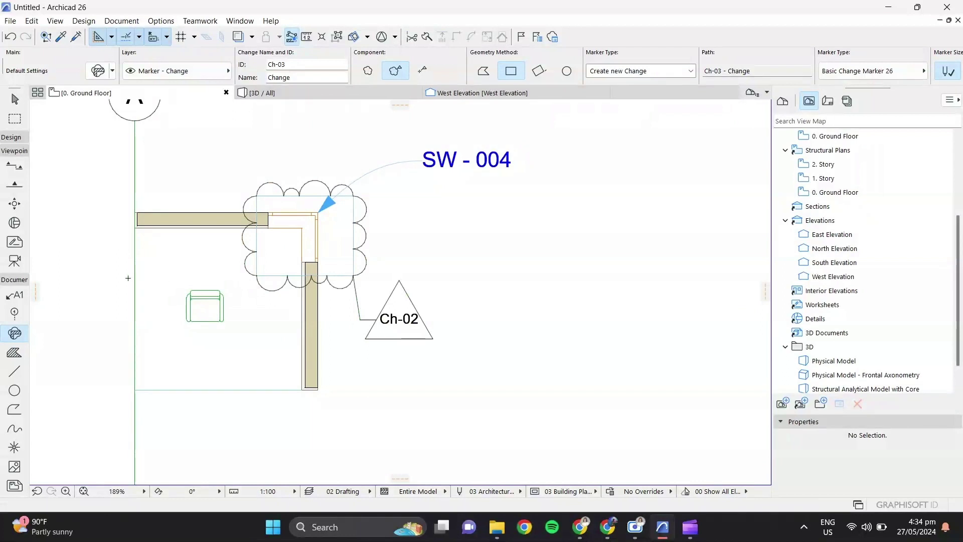
# - Draw a rectangular 25 % cut fill about 3221 by 3103 mm over the slab area inside the walls
pyautogui.click(14, 352)
pyautogui.rightClick(13, 353)
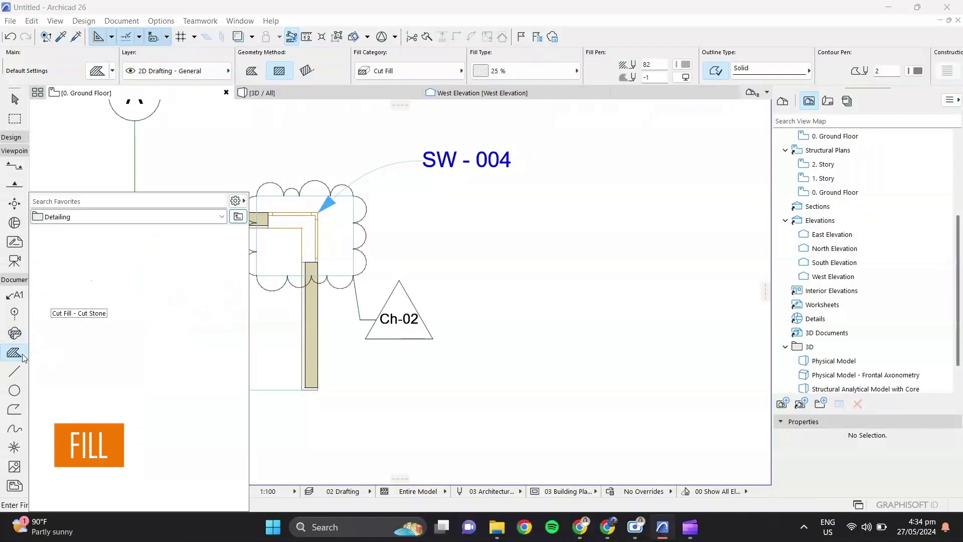
pyautogui.click(15, 357)
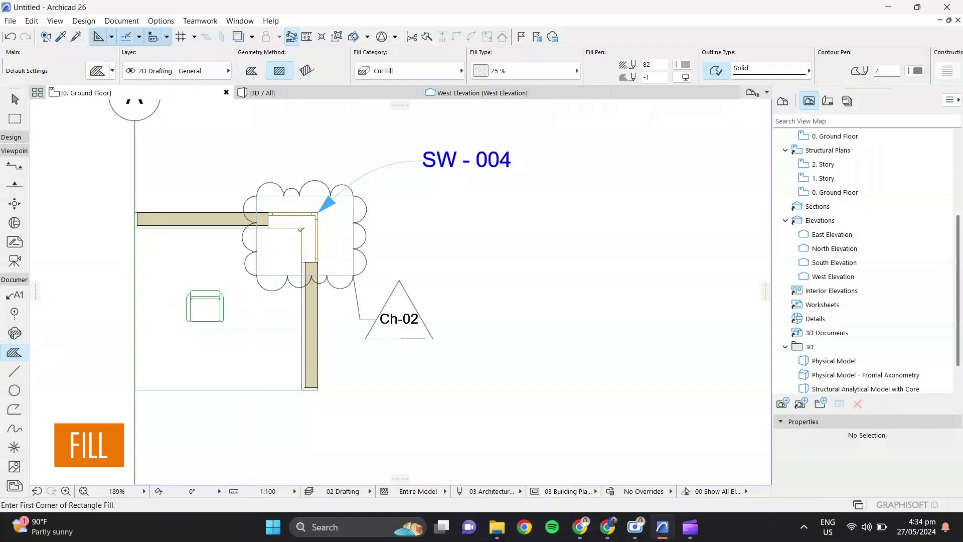
pyautogui.click(301, 228)
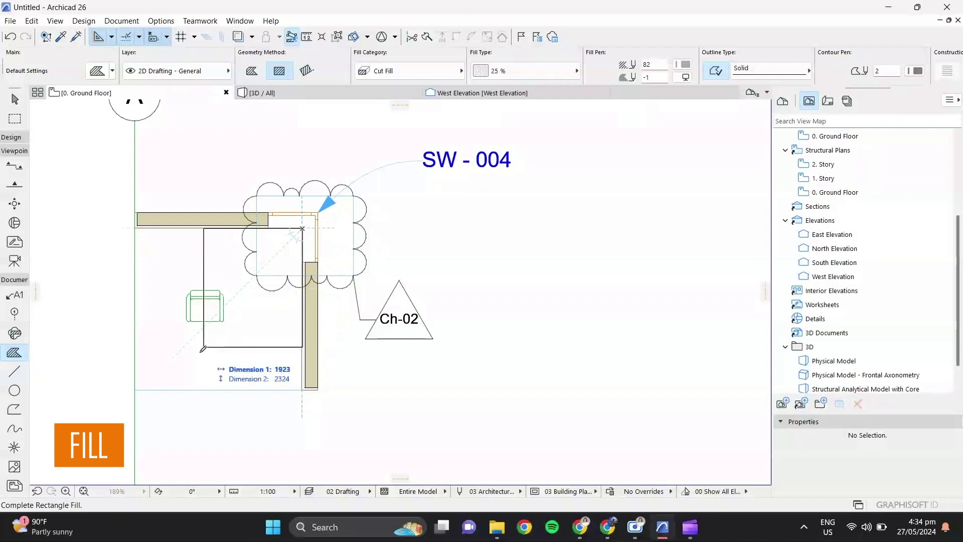
pyautogui.click(134, 387)
pyautogui.scroll(4, 164, 356)
pyautogui.press('Escape')
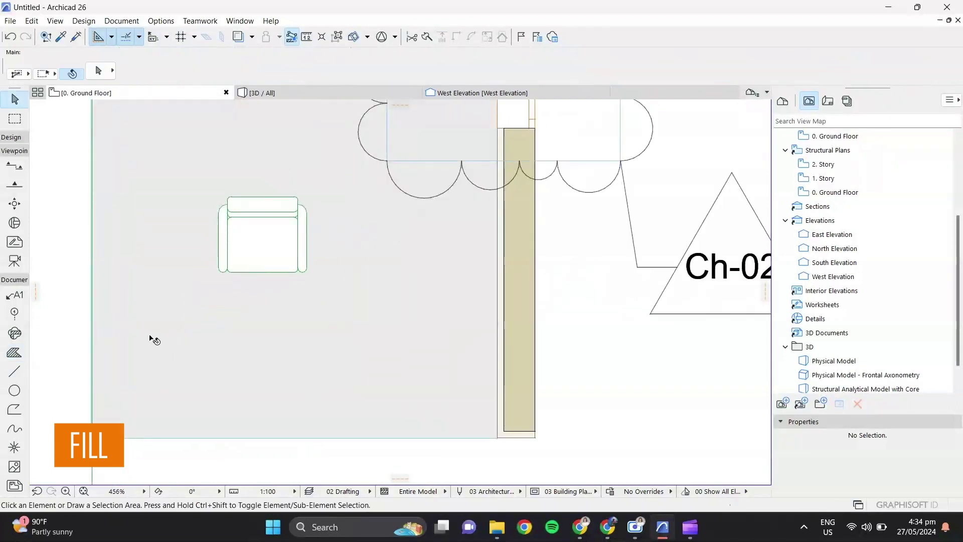
pyautogui.click(154, 339)
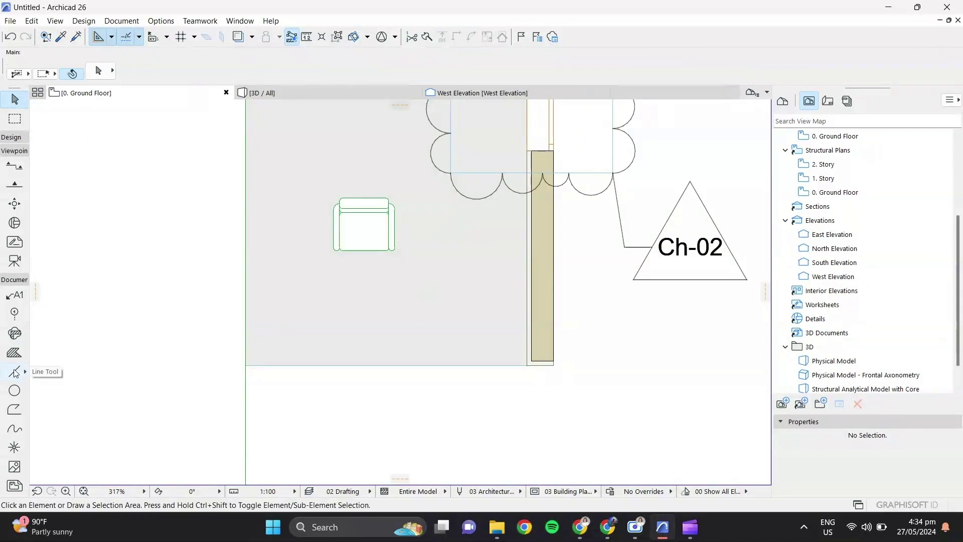
# - Draw a short vertical line with the Line tool in the empty area west of the slab
pyautogui.click(14, 372)
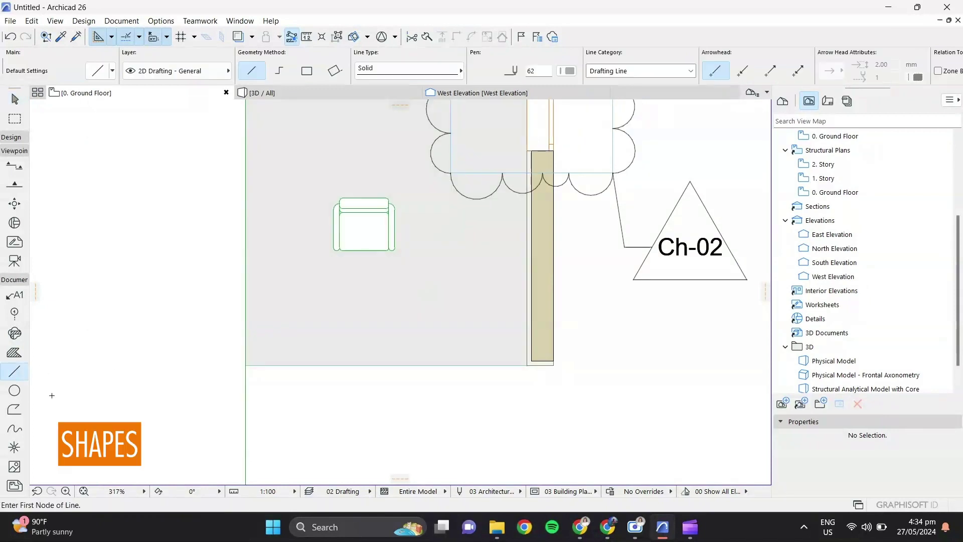
pyautogui.click(94, 399)
pyautogui.click(94, 315)
pyautogui.press('Escape')
pyautogui.moveTo(75, 382); pyautogui.dragTo(79, 381, button='middle')
# - Draw a small full circle west of the vertical line
pyautogui.click(14, 390)
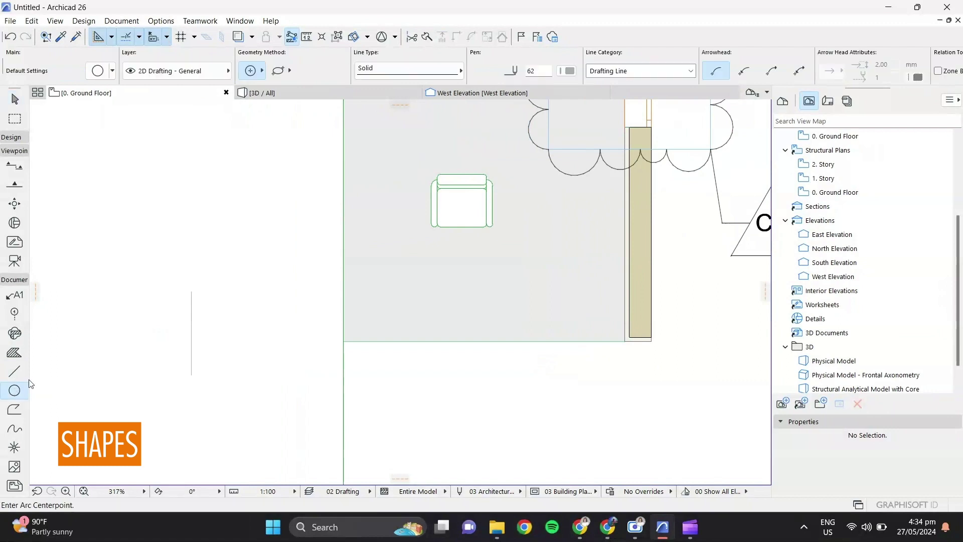
pyautogui.click(92, 339)
pyautogui.click(108, 360)
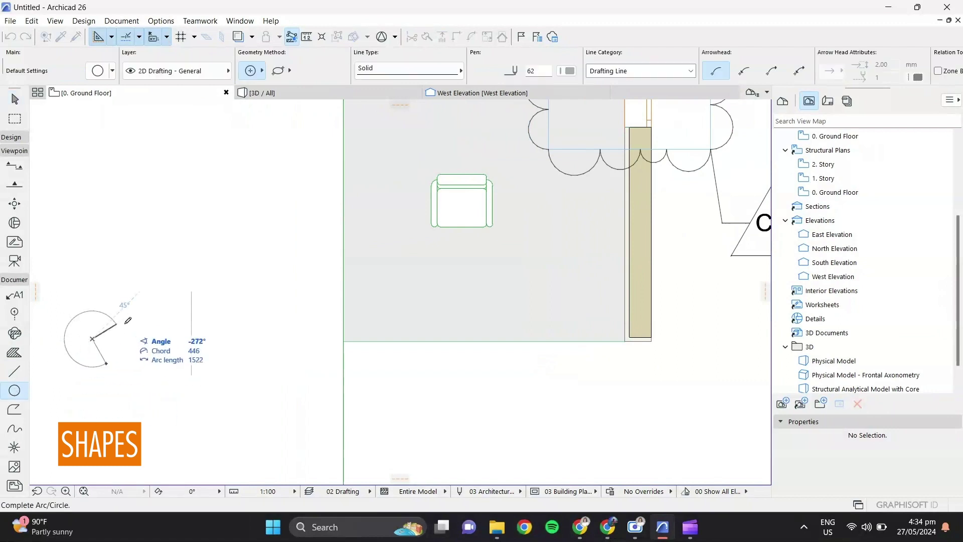
pyautogui.click(108, 364)
# - Draw a V-shaped polyline ending in a horizontal segment below the circle, and a wavy spline above the circle
pyautogui.click(14, 409)
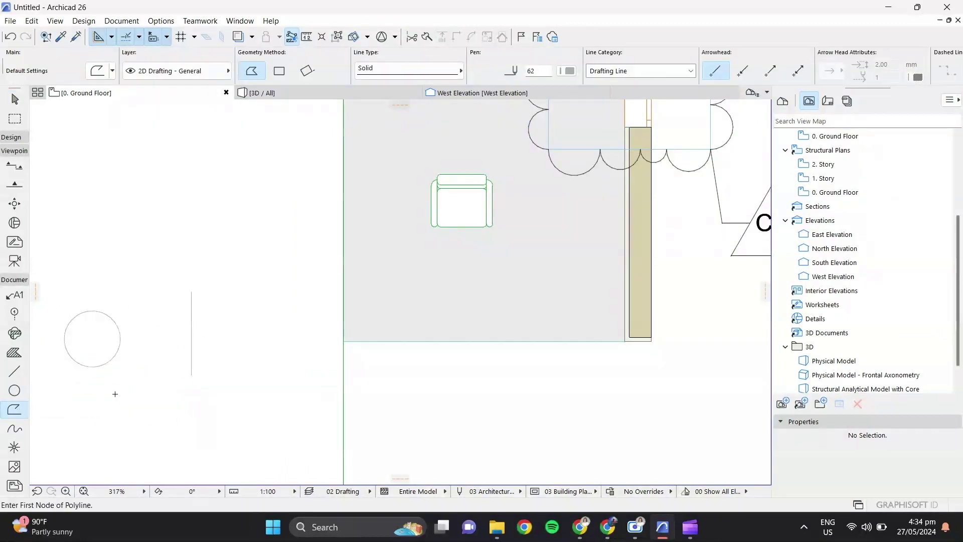
pyautogui.click(114, 391)
pyautogui.click(129, 416)
pyautogui.click(140, 383)
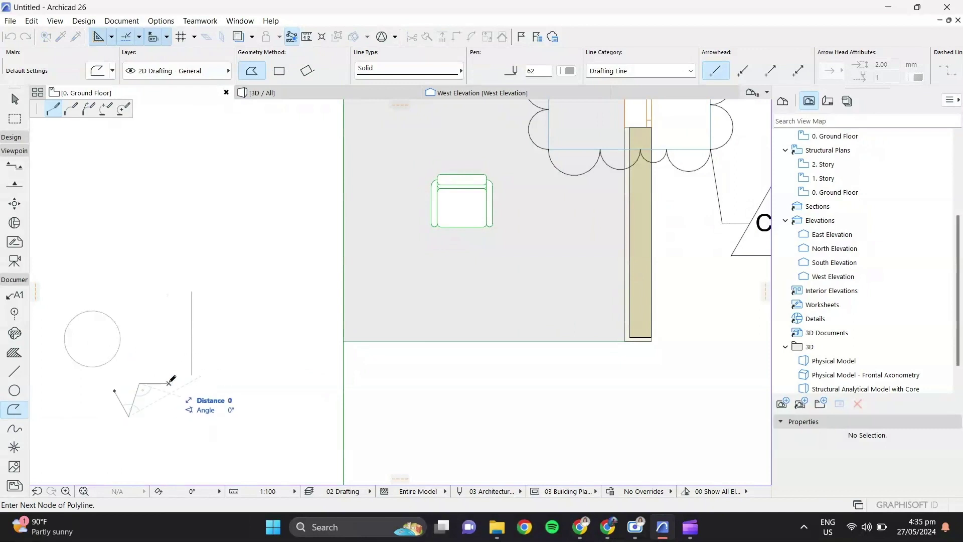
pyautogui.doubleClick(169, 383)
pyautogui.moveTo(144, 383); pyautogui.dragTo(152, 359, button='middle')
pyautogui.click(19, 429)
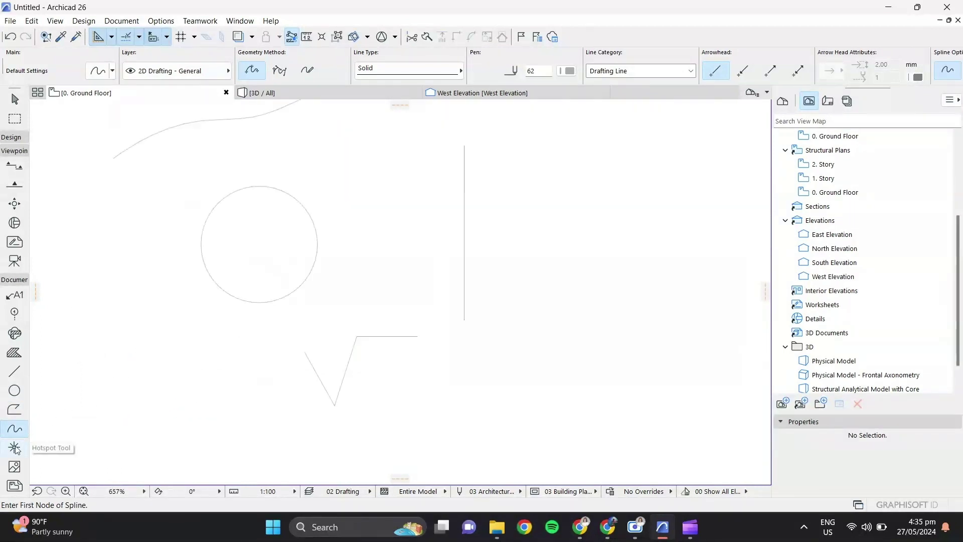
# - Place hotspots at the polyline's starting end, just above the V's bottom vertex, and on the vertex itself
pyautogui.click(15, 448)
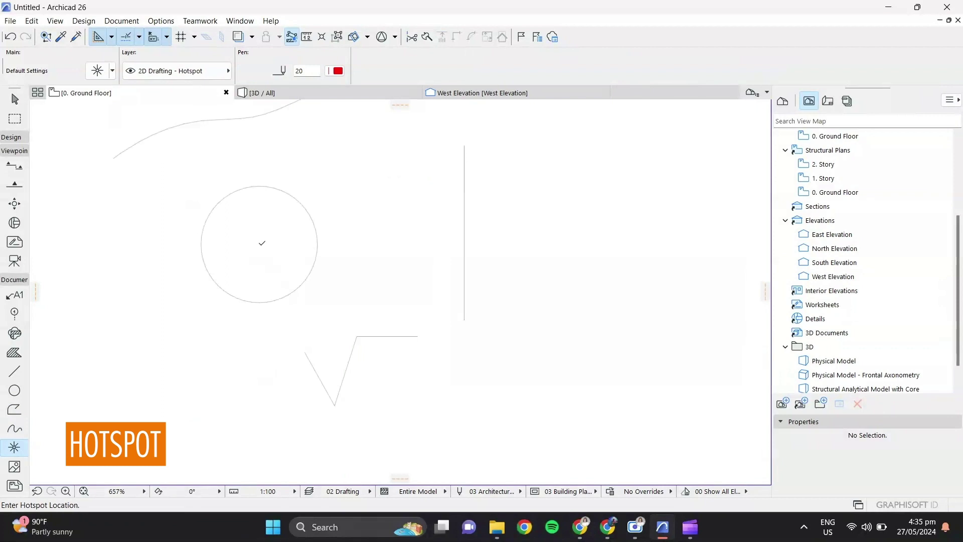
pyautogui.click(306, 352)
pyautogui.moveTo(336, 379); pyautogui.dragTo(315, 348, button='middle')
pyautogui.click(314, 371)
pyautogui.scroll(1, 321, 374)
pyautogui.scroll(5, 321, 386)
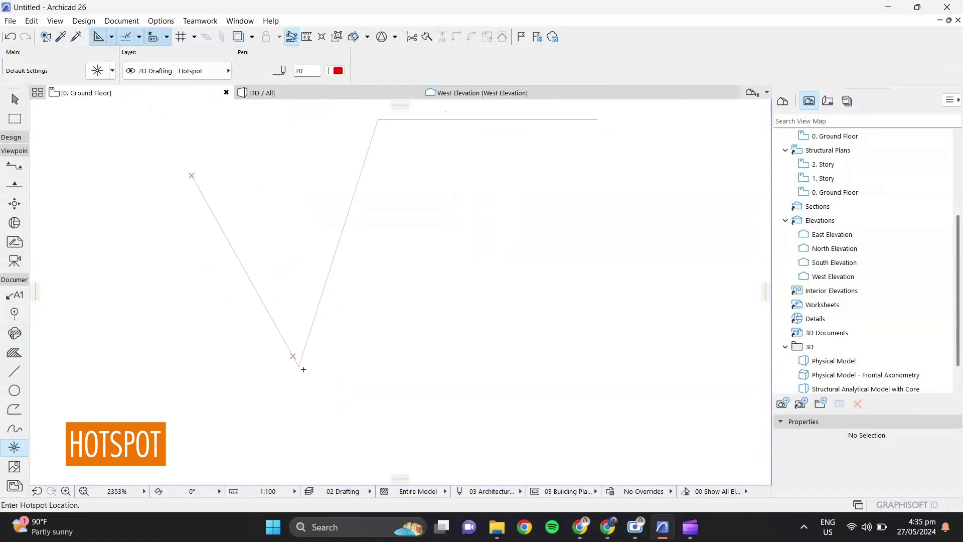
pyautogui.click(299, 364)
pyautogui.moveTo(306, 391); pyautogui.dragTo(331, 381, button='middle')
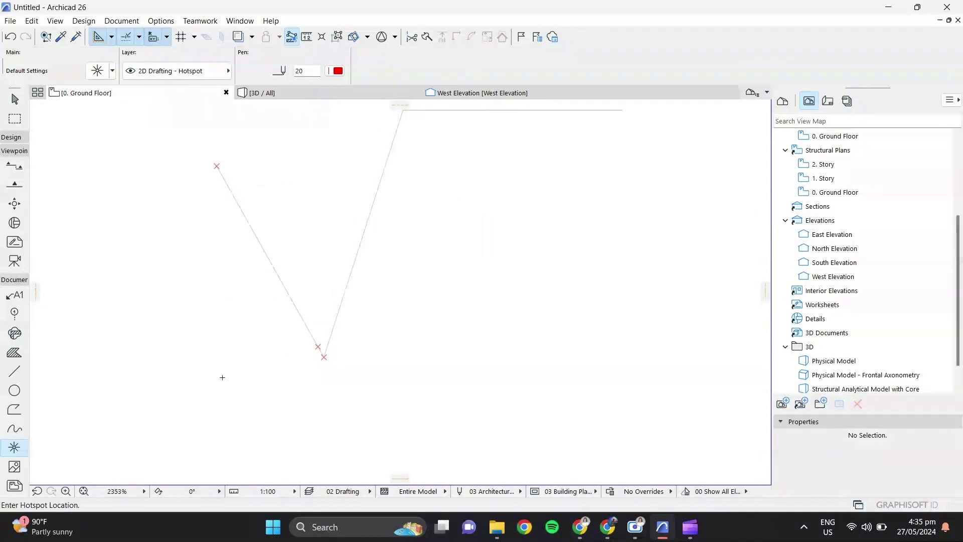
pyautogui.press('Escape')
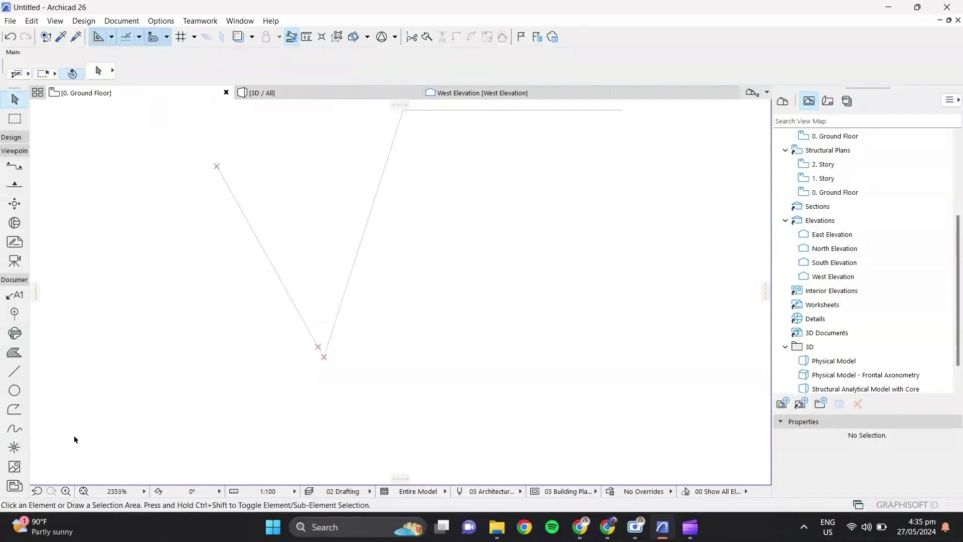
# - Examine the Figure tool's default settings for image source, positioning and format, and close them
pyautogui.click(14, 467)
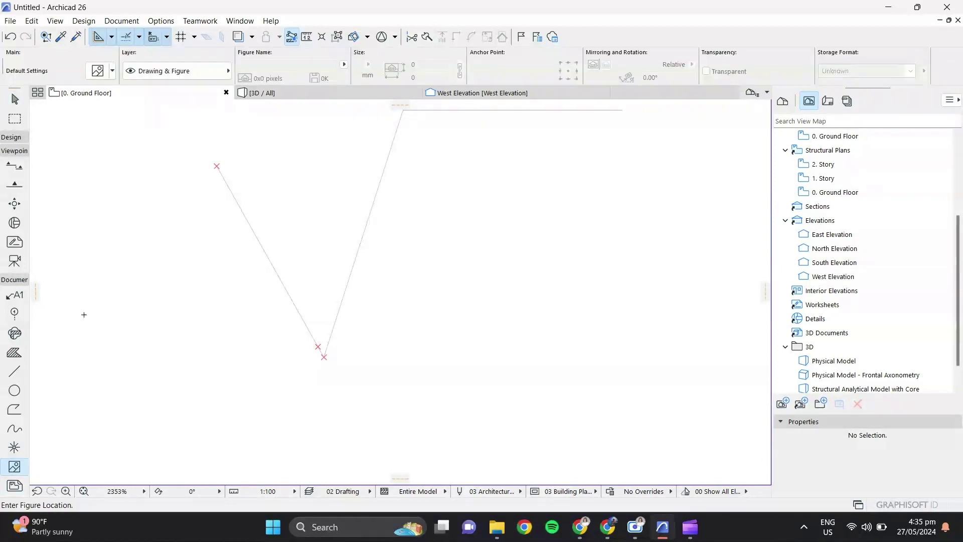
pyautogui.click(98, 73)
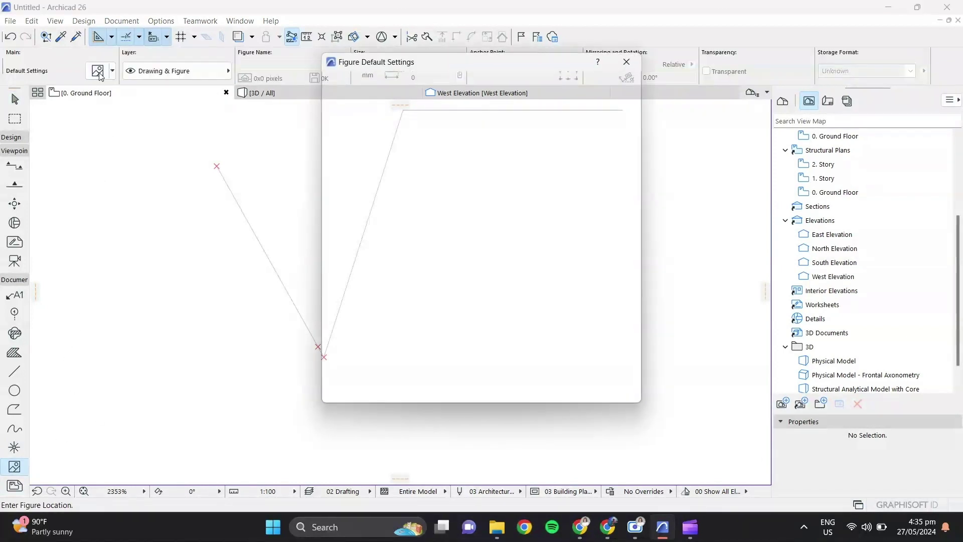
pyautogui.click(384, 142)
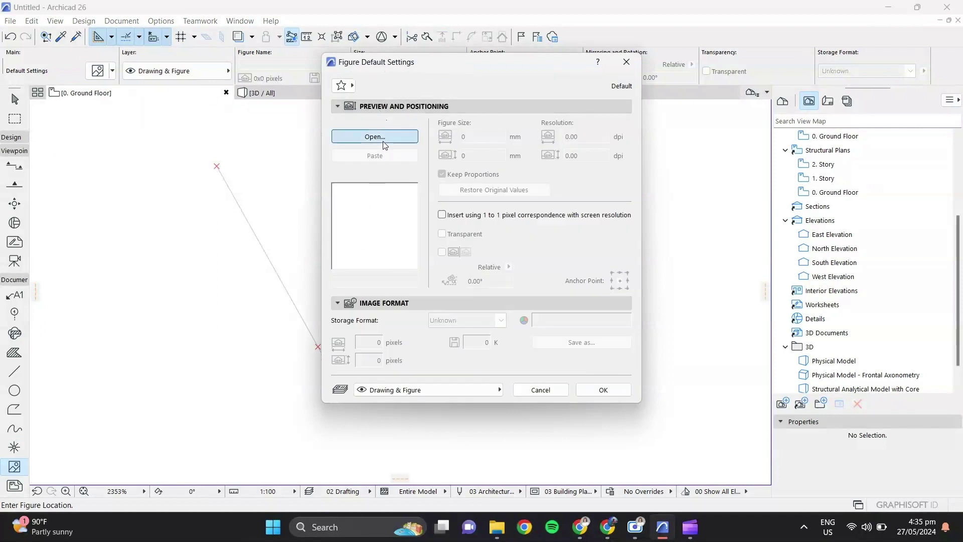
pyautogui.click(626, 62)
# - Examine the link source options offered when placing a drawing with the Drawing tool, and dismiss them
pyautogui.click(14, 485)
pyautogui.moveTo(96, 332); pyautogui.dragTo(165, 320, button='middle')
pyautogui.click(120, 284)
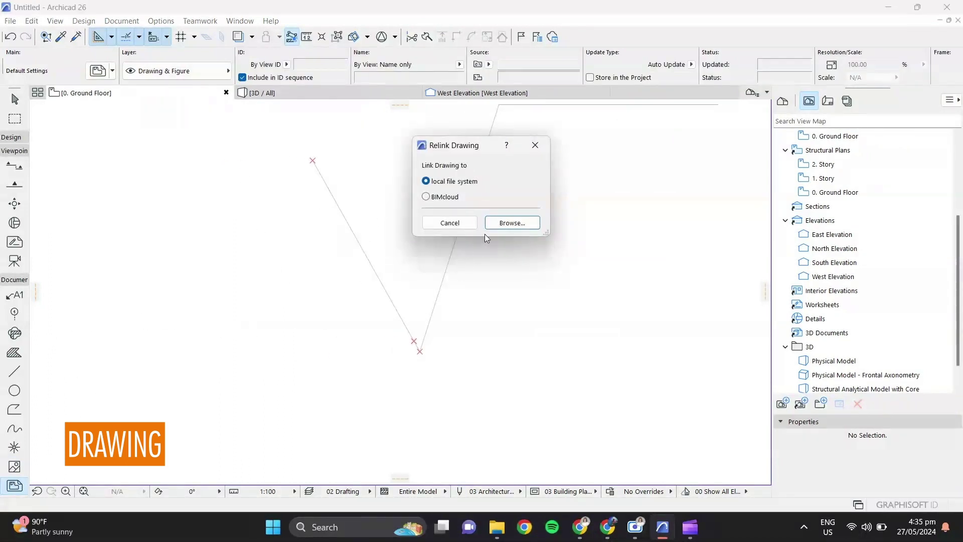
pyautogui.click(546, 151)
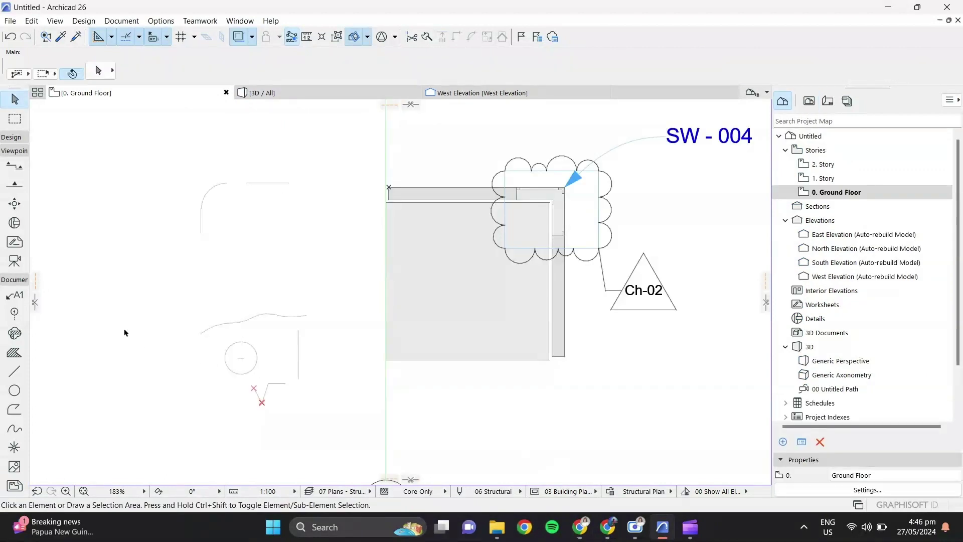
pyautogui.scroll(2, 144, 339)
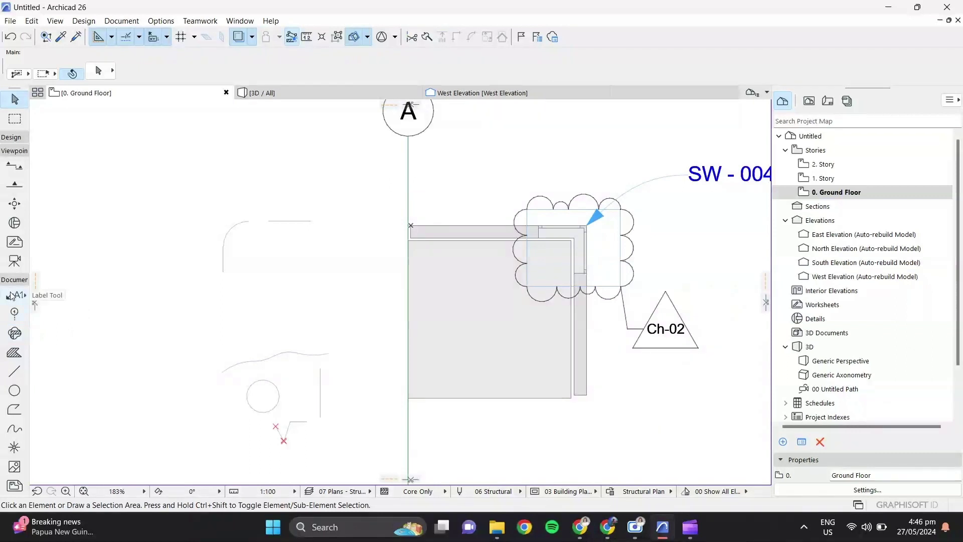
# - Draw a vertical wall about 1450 mm long and a horizontal wall about 1646 mm long above it in the plan's empty upper-left area
pyautogui.click(11, 139)
pyautogui.click(14, 153)
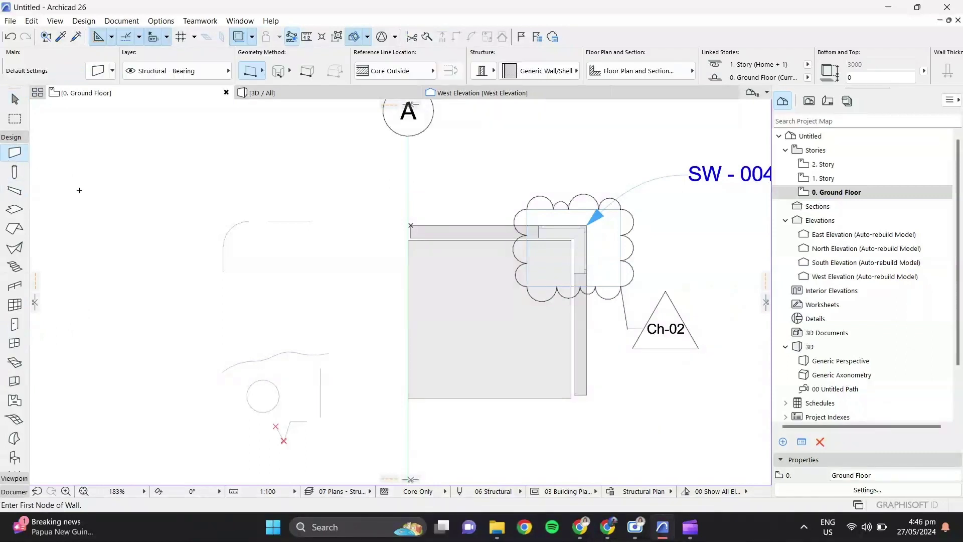
pyautogui.moveTo(60, 199); pyautogui.dragTo(118, 262, button='middle')
pyautogui.click(117, 263)
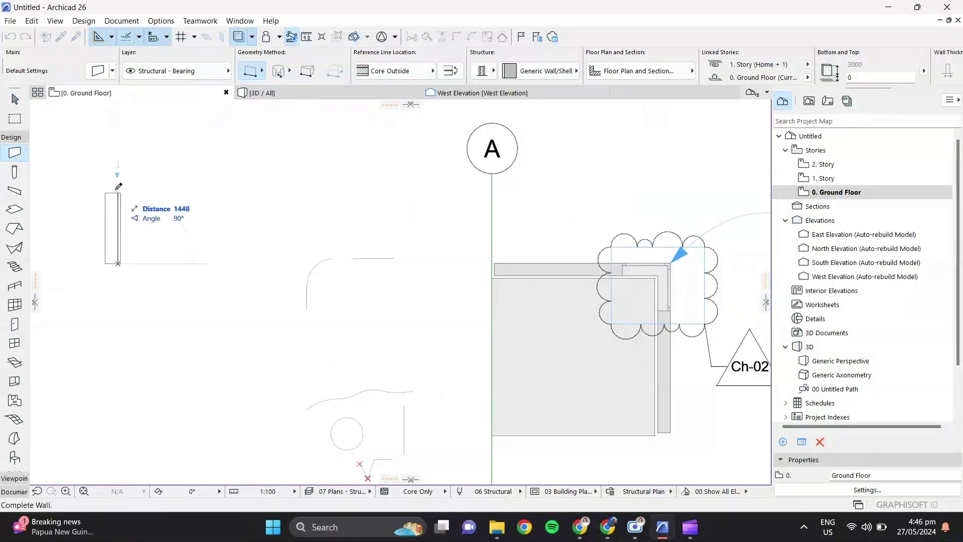
pyautogui.click(118, 189)
pyautogui.click(114, 172)
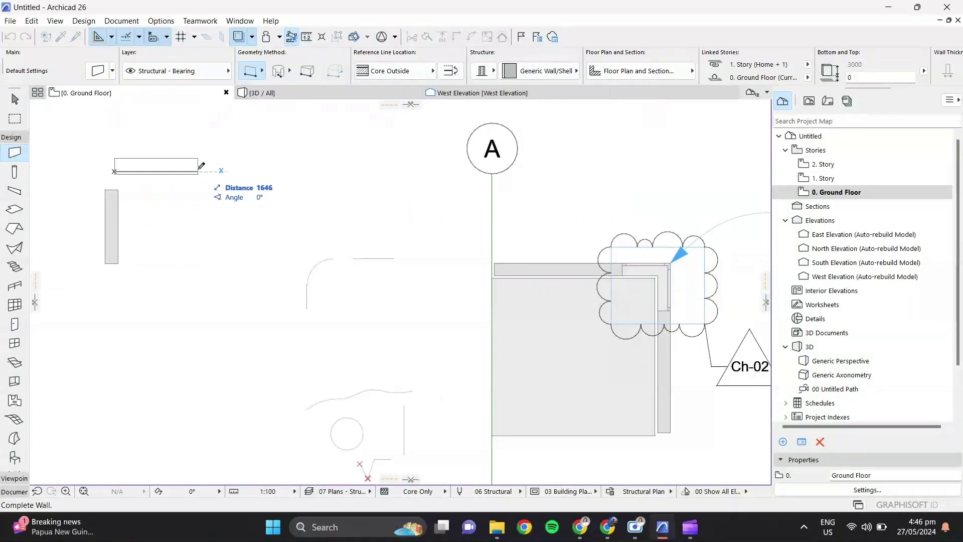
pyautogui.click(198, 168)
pyautogui.press('Escape')
# - Set the new horizontal wall's reference line location to Center and its structure to 100 Block Insulated Cavity Plastered
pyautogui.click(172, 171)
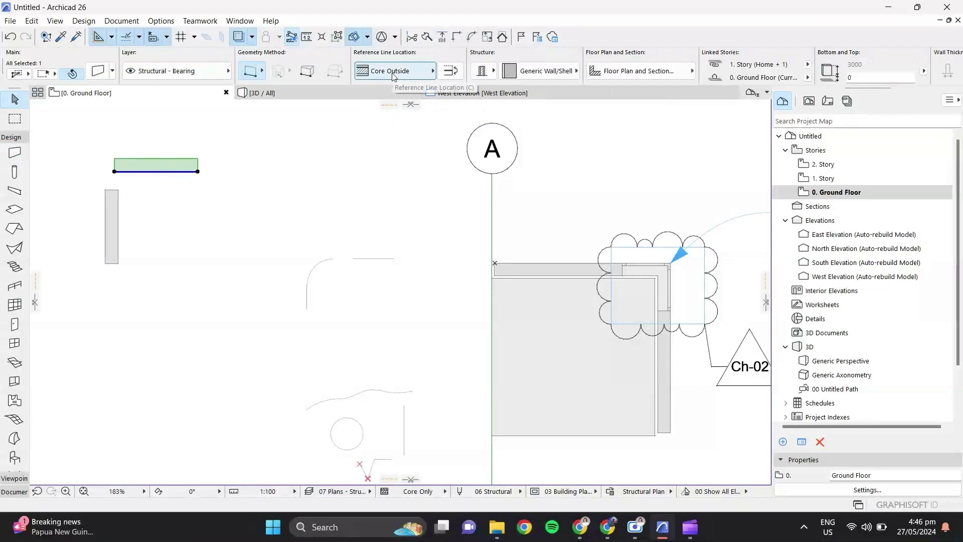
pyautogui.click(430, 71)
pyautogui.click(456, 85)
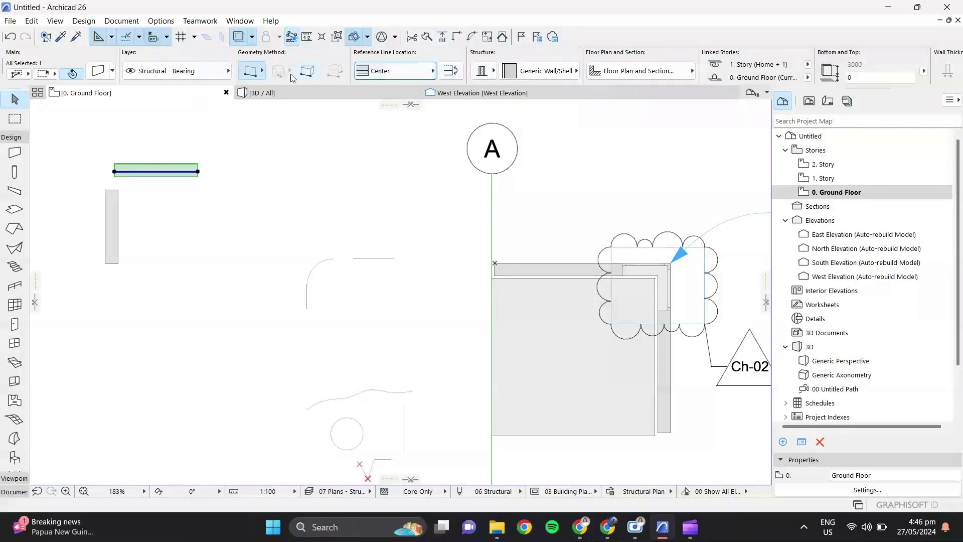
pyautogui.click(161, 73)
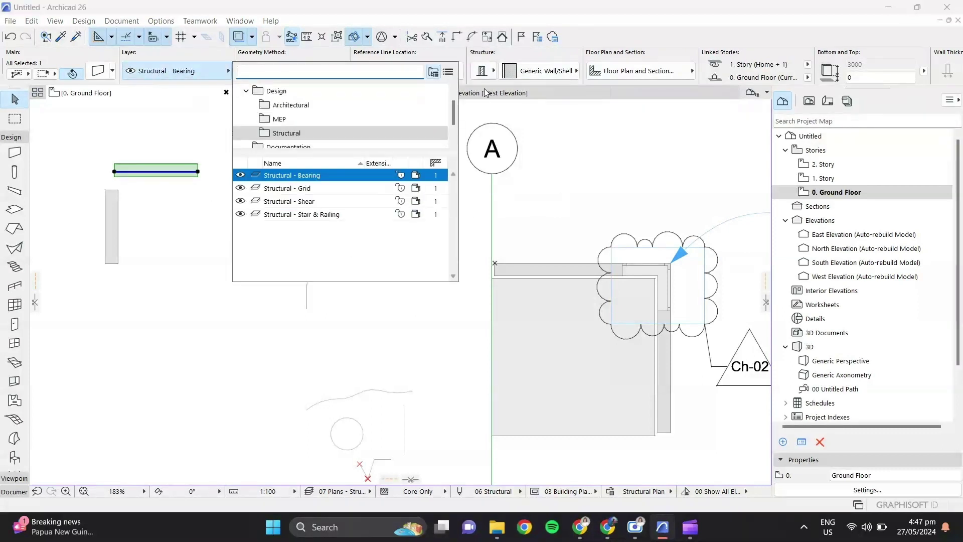
pyautogui.click(519, 80)
pyautogui.click(525, 79)
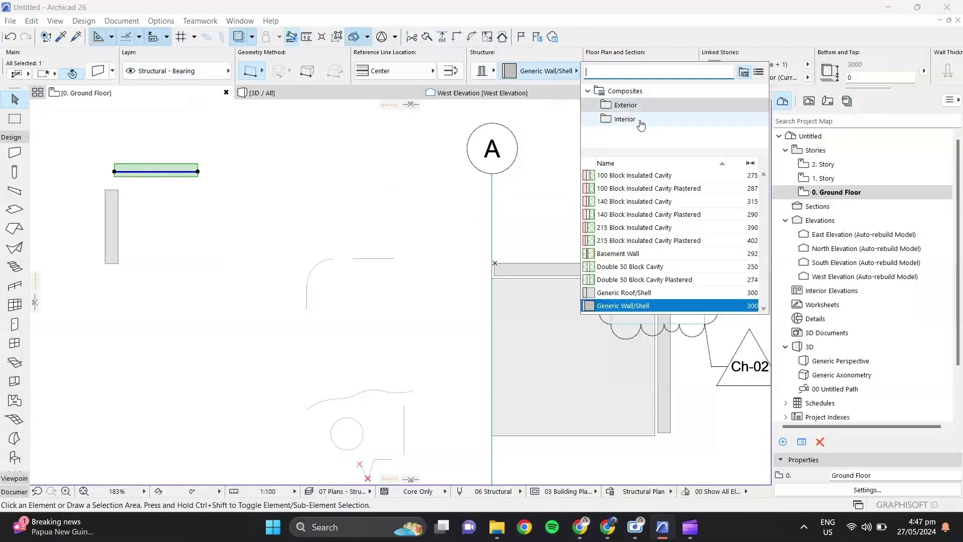
pyautogui.click(647, 188)
pyautogui.scroll(2, 115, 181)
pyautogui.click(134, 194)
pyautogui.moveTo(129, 182); pyautogui.dragTo(176, 205, button='middle')
pyautogui.scroll(-5, 172, 204)
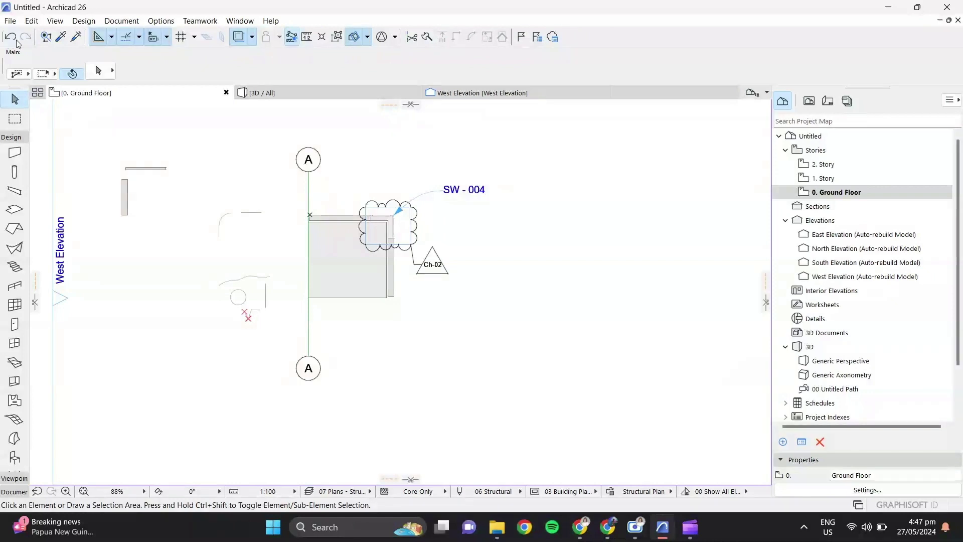
# - Find and select all elements of type Wall, examine which walls are selected in the plan, and clear the selection
pyautogui.click(46, 38)
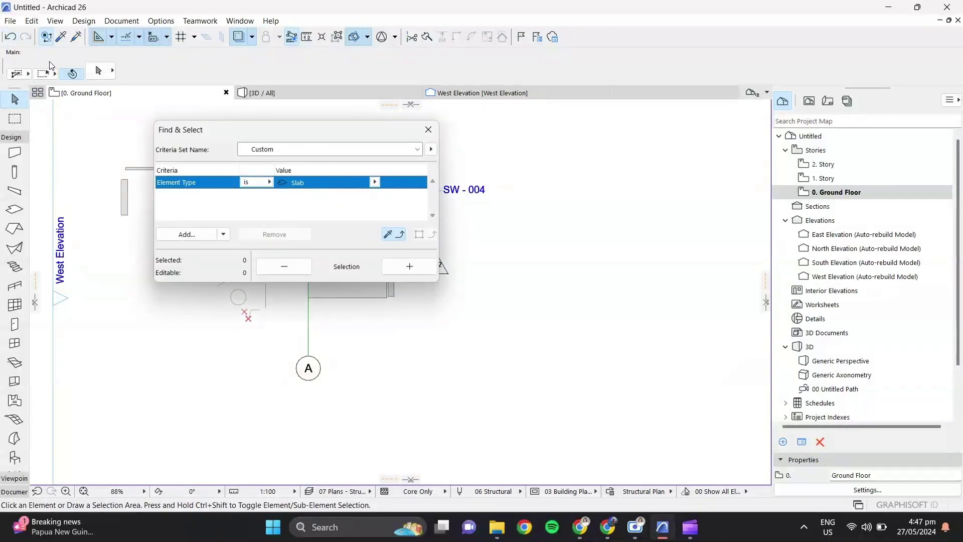
pyautogui.click(375, 182)
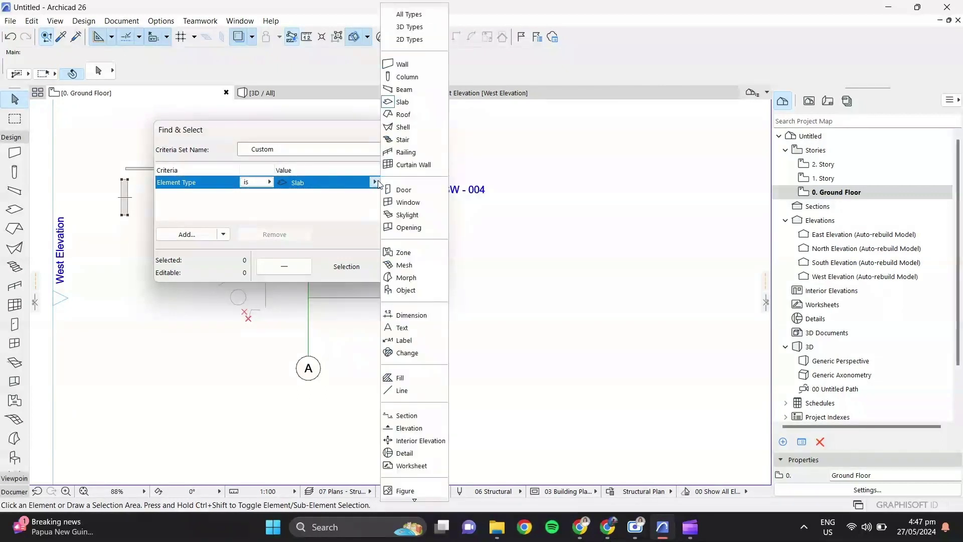
pyautogui.click(402, 64)
pyautogui.moveTo(348, 139); pyautogui.dragTo(644, 201)
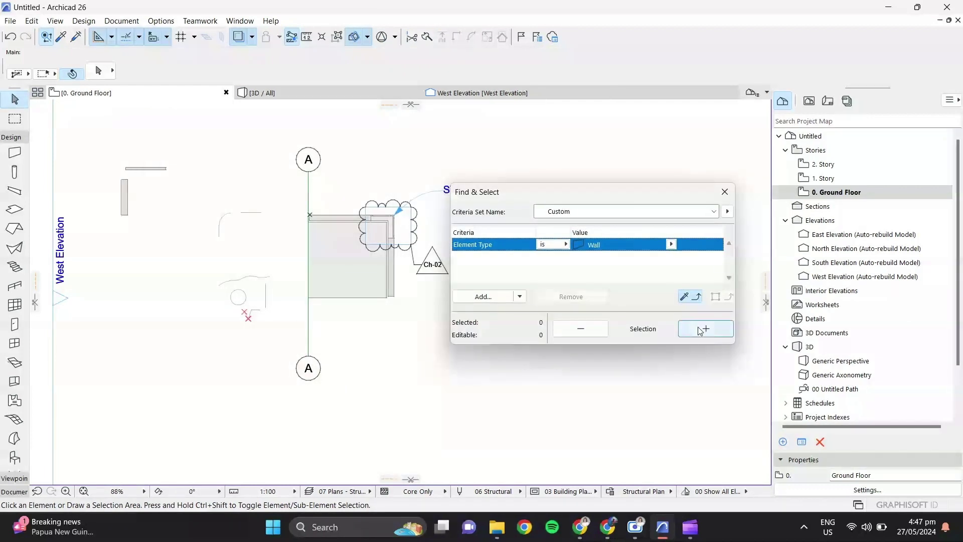
pyautogui.click(704, 329)
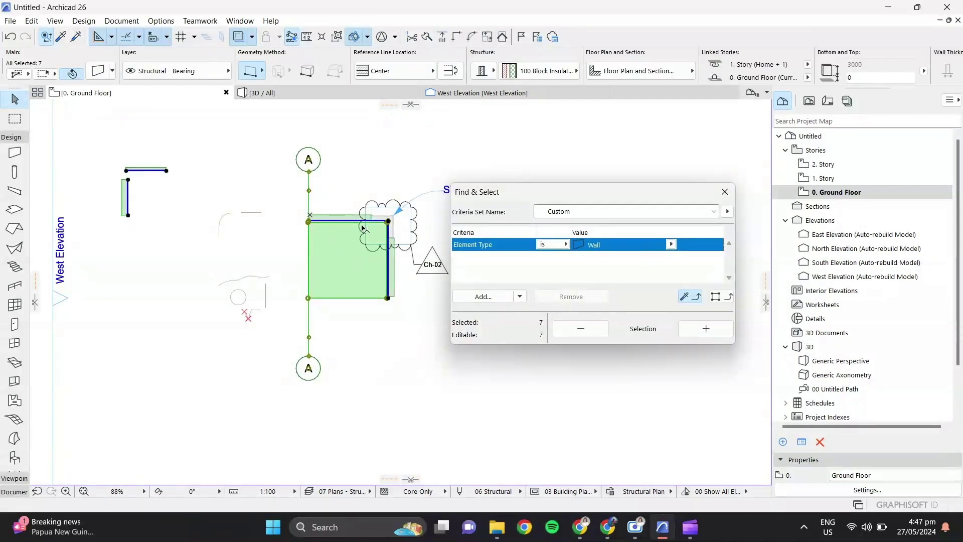
pyautogui.scroll(10, 346, 285)
pyautogui.moveTo(403, 281); pyautogui.dragTo(178, 327, button='middle')
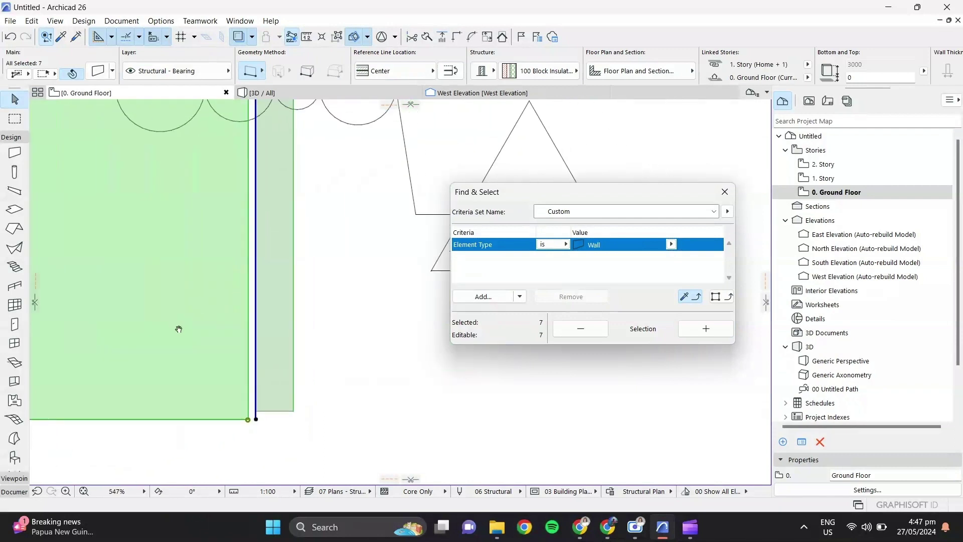
pyautogui.scroll(-10, 278, 308)
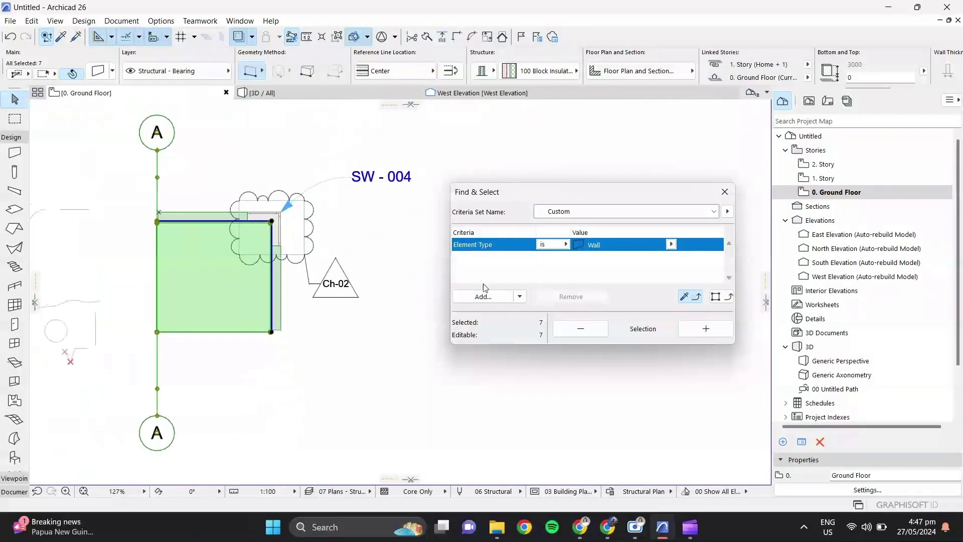
pyautogui.click(724, 192)
pyautogui.moveTo(244, 184); pyautogui.dragTo(381, 185, button='middle')
pyautogui.click(385, 179)
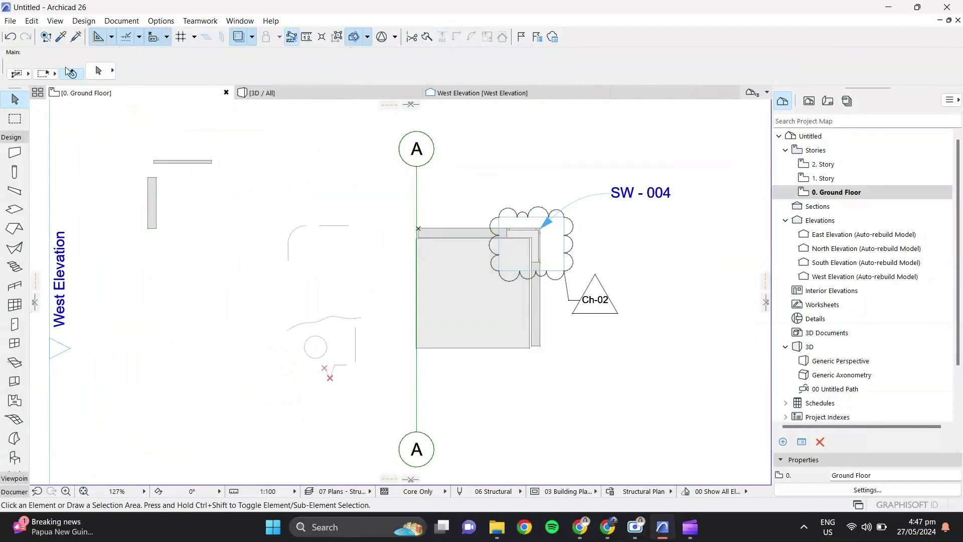
# - Pick up the parameters of the new vertical wall and inject them into the horizontal wall above it
pyautogui.click(61, 37)
pyautogui.scroll(5, 155, 179)
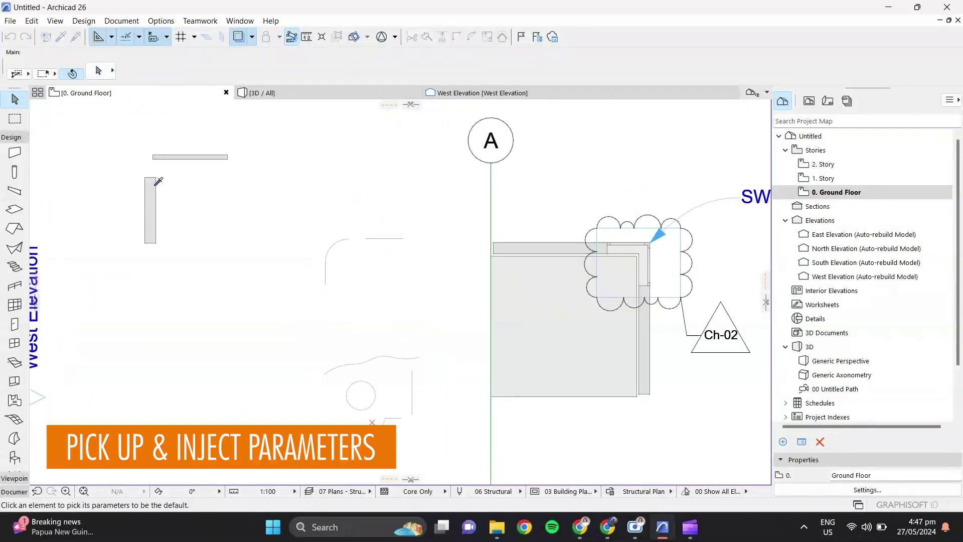
pyautogui.click(162, 173)
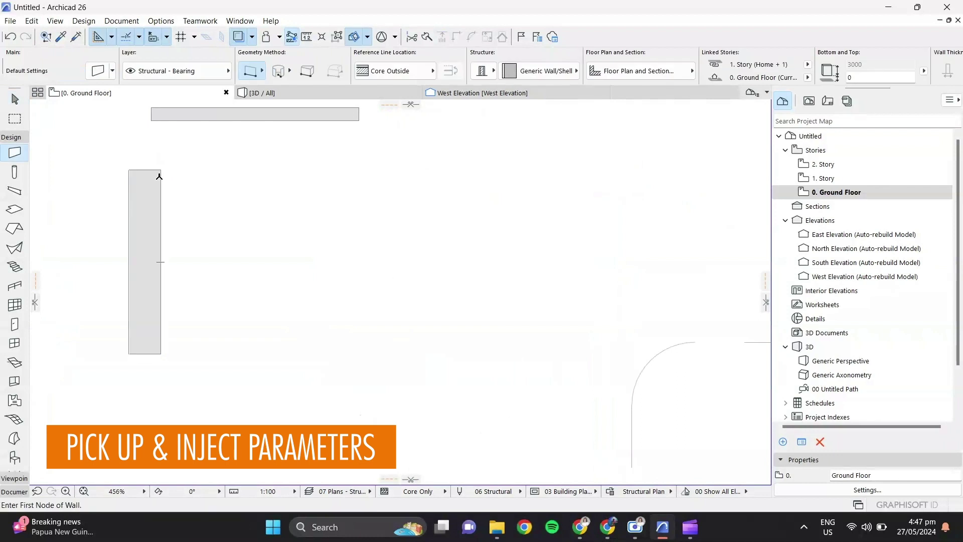
pyautogui.click(76, 37)
pyautogui.click(166, 108)
pyautogui.moveTo(223, 169); pyautogui.dragTo(219, 212, button='middle')
pyautogui.press('Escape')
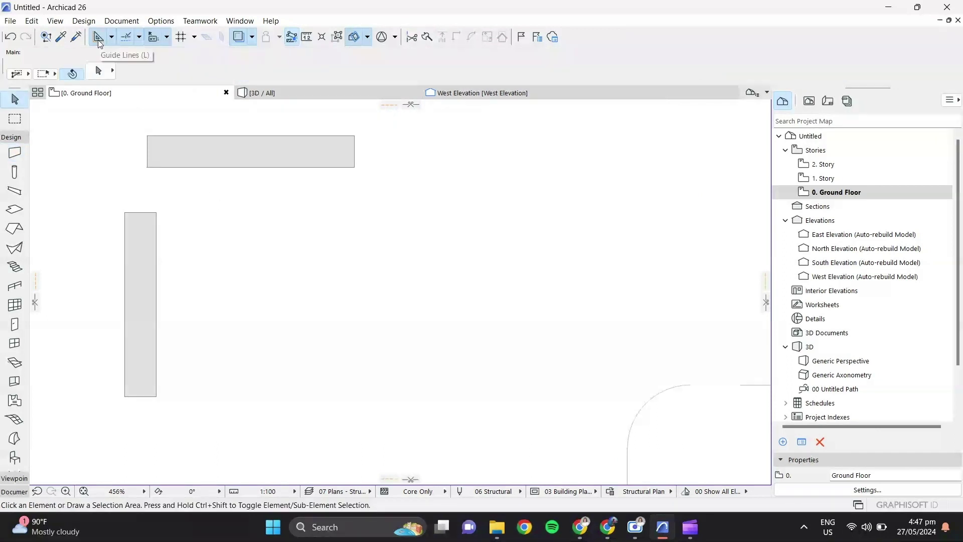
# - Try out the snap guides and Grid Snap around the horizontal wall, leaving Grid Snap switched off
pyautogui.click(125, 37)
pyautogui.click(251, 140)
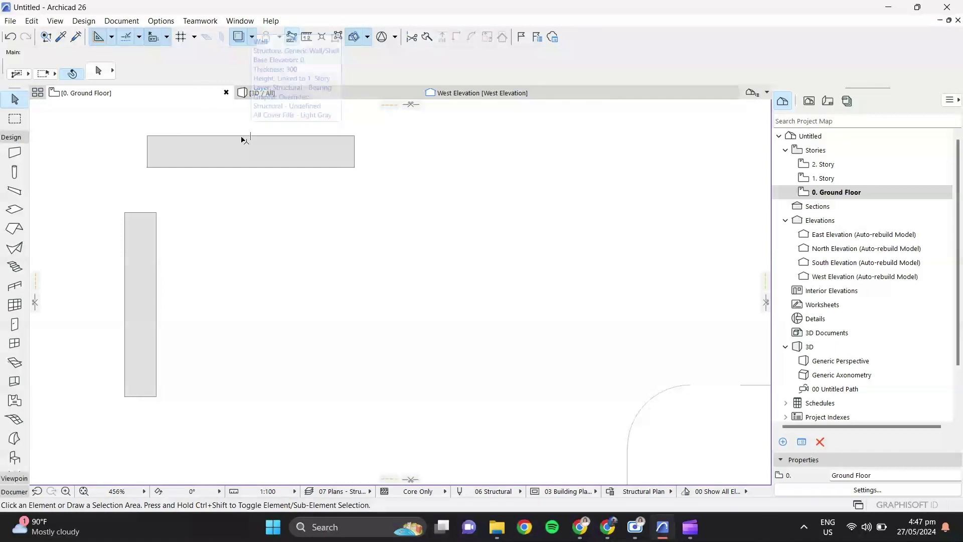
pyautogui.click(98, 38)
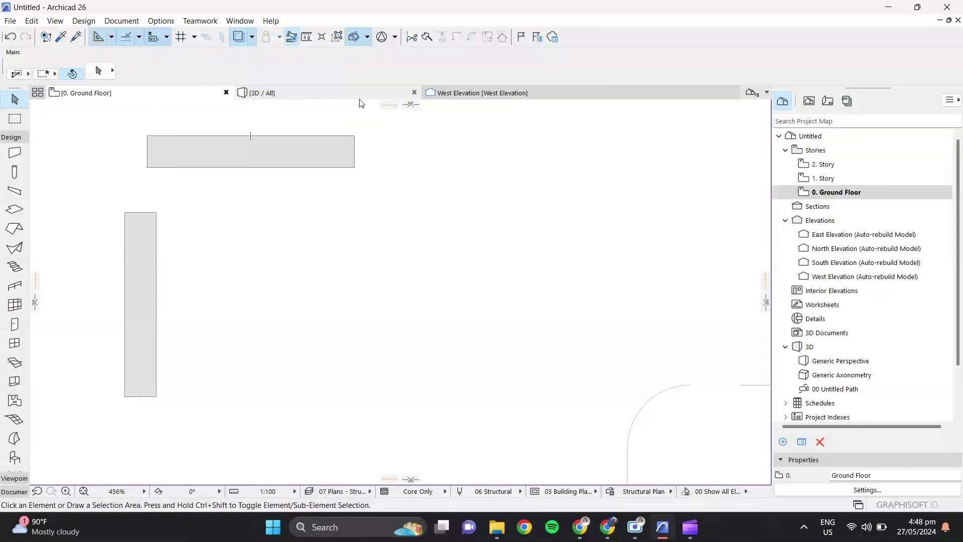
pyautogui.click(180, 36)
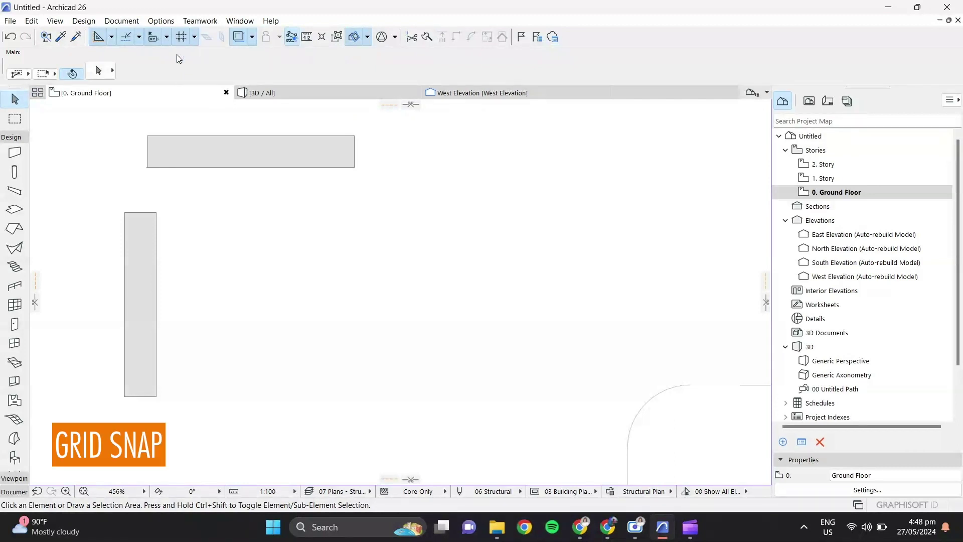
pyautogui.click(177, 125)
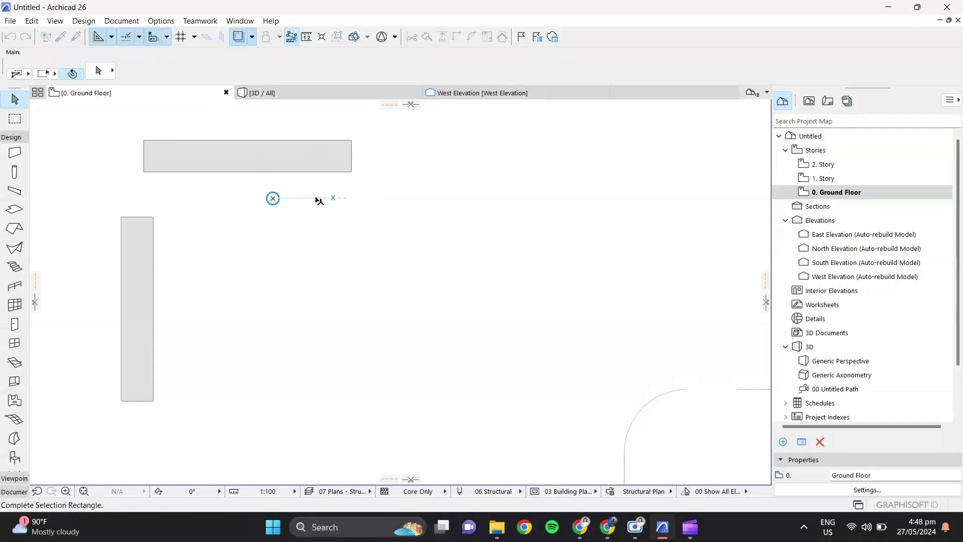
pyautogui.click(319, 201)
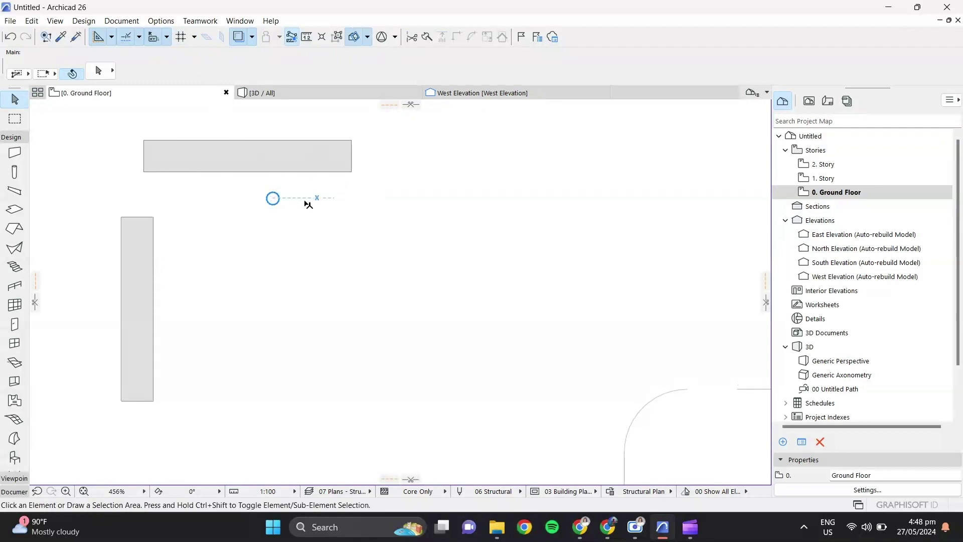
# - Open 1. Story, toggle the Trace reference off and on to compare the floors, and return to 0. Ground Floor
pyautogui.click(237, 37)
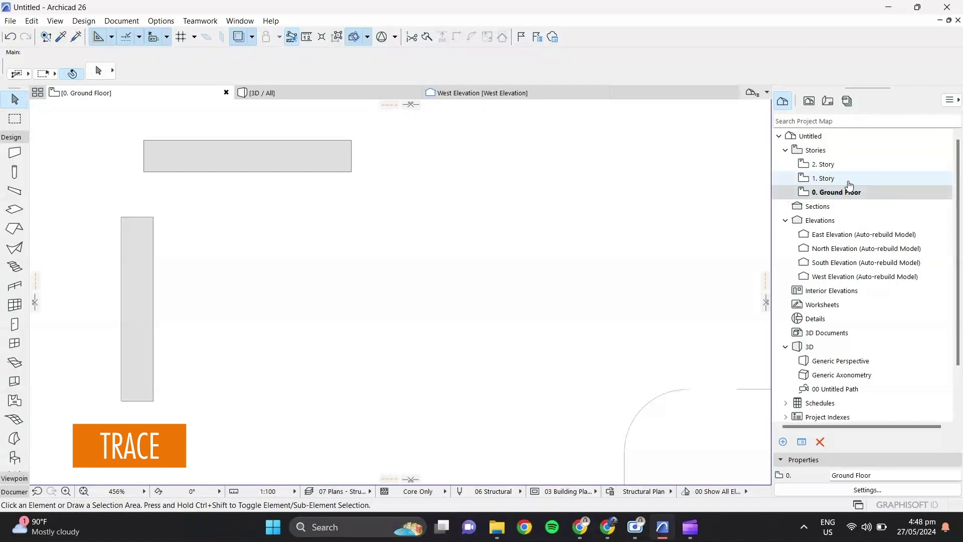
pyautogui.doubleClick(845, 179)
pyautogui.click(236, 39)
pyautogui.click(236, 38)
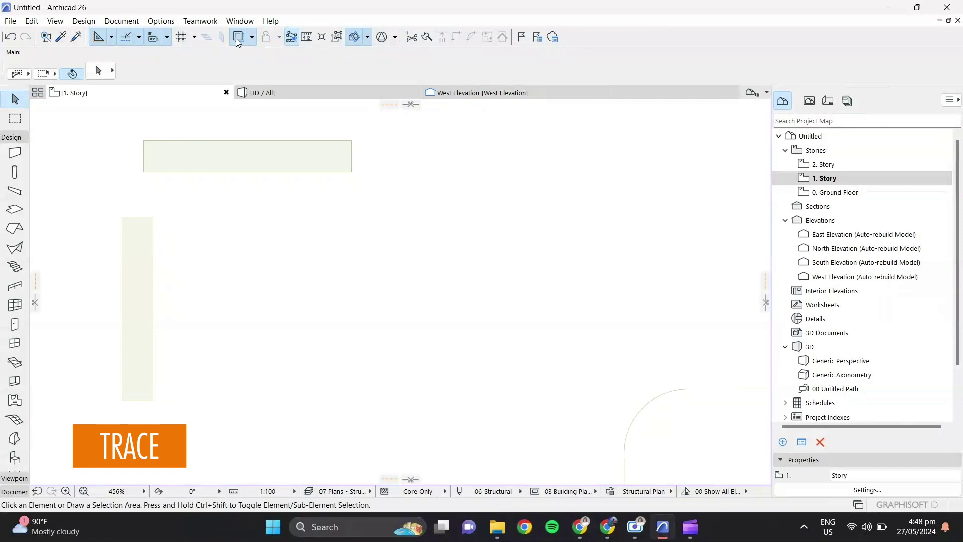
pyautogui.click(829, 195)
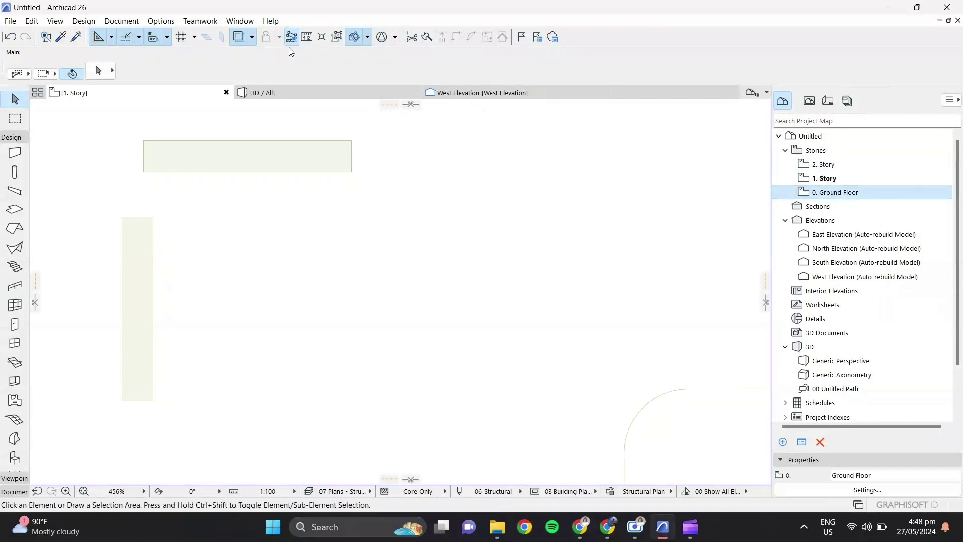
pyautogui.moveTo(464, 178); pyautogui.dragTo(446, 186, button='middle')
pyautogui.doubleClick(830, 192)
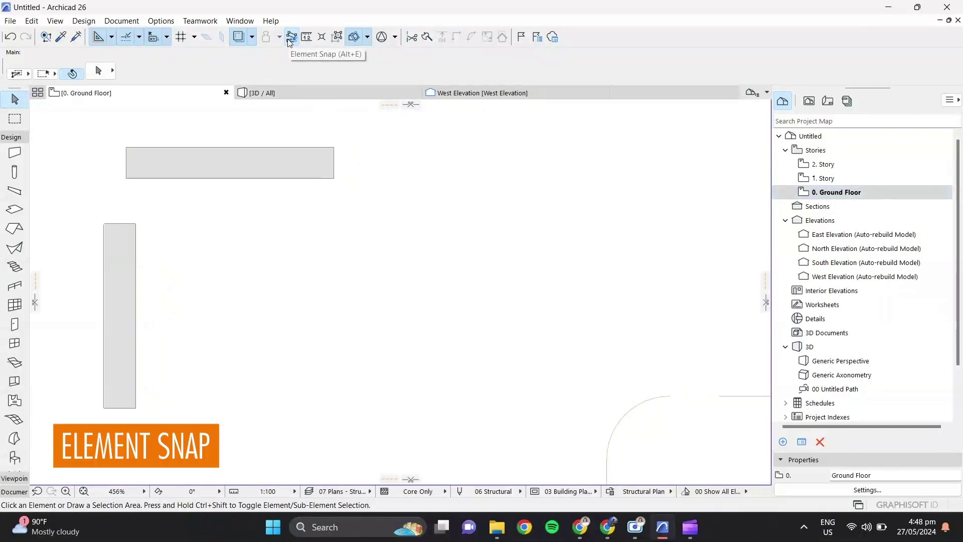
# - Check Element Snap on the horizontal wall's upper corner, and measure the length of the wall's upper edge
pyautogui.click(332, 150)
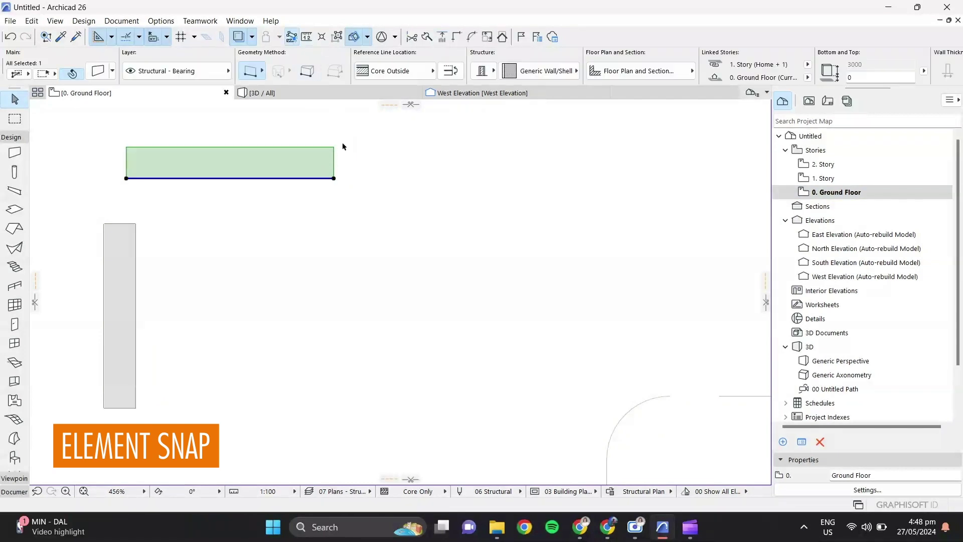
pyautogui.click(334, 116)
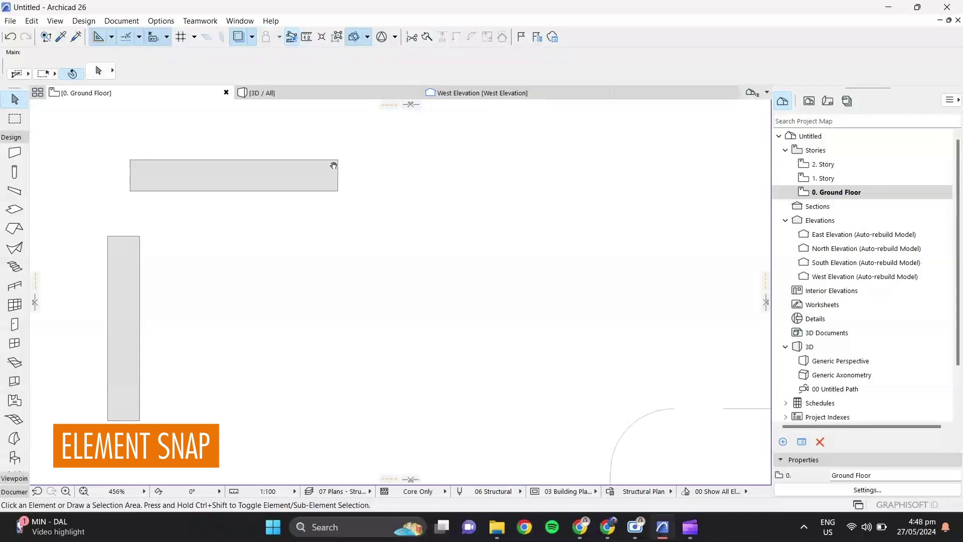
pyautogui.click(306, 37)
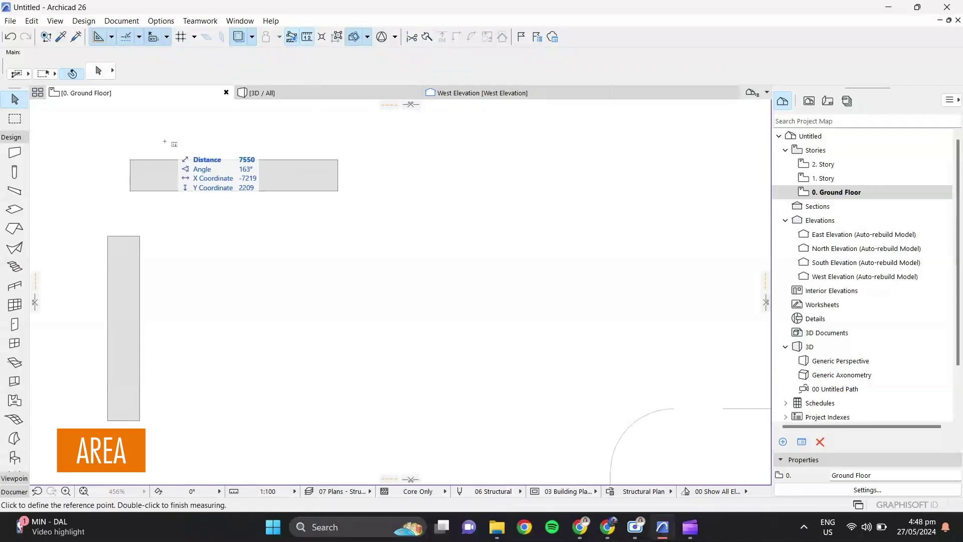
pyautogui.click(130, 160)
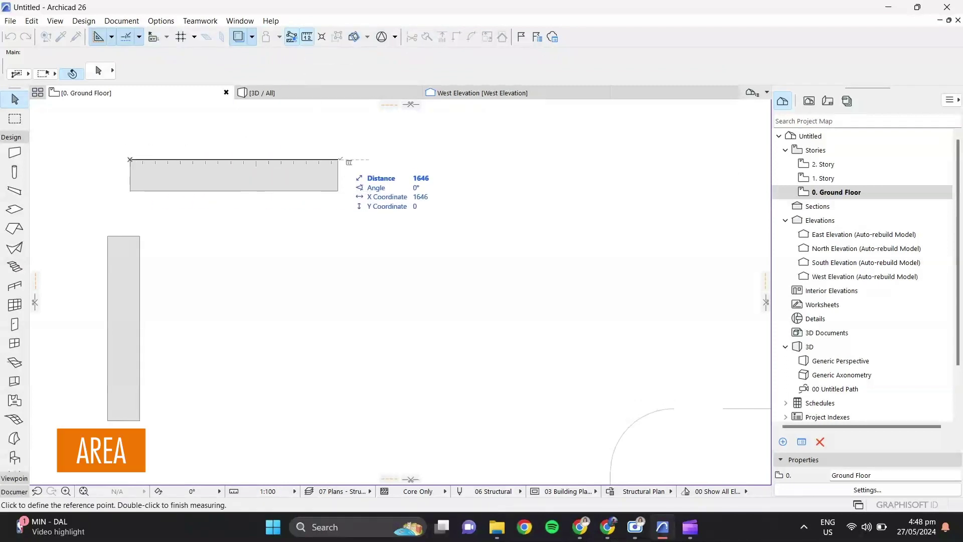
pyautogui.doubleClick(339, 159)
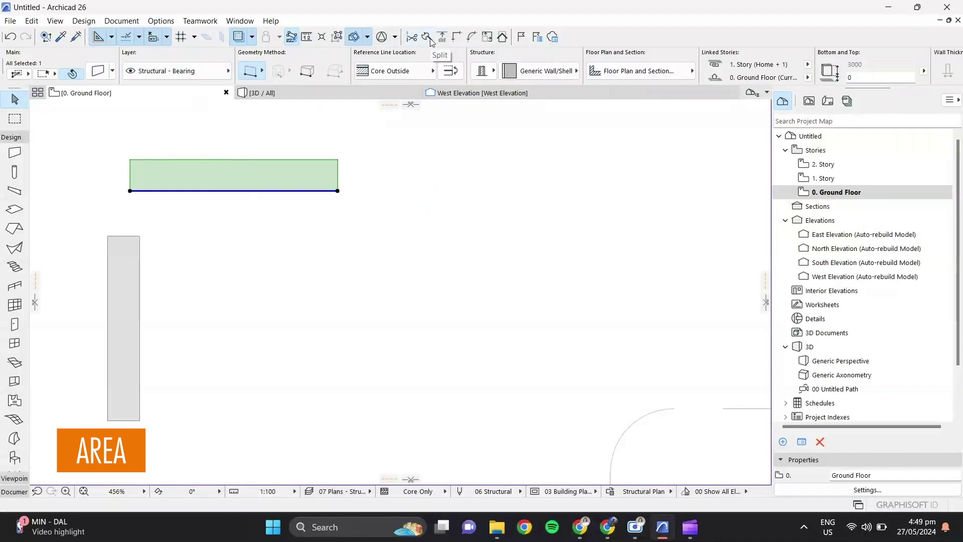
# - Split the horizontal wall crosswise just past its middle, keeping the left segment selected
pyautogui.click(427, 37)
pyautogui.click(239, 180)
pyautogui.click(239, 158)
pyautogui.click(225, 174)
pyautogui.moveTo(320, 194); pyautogui.dragTo(327, 191, button='middle')
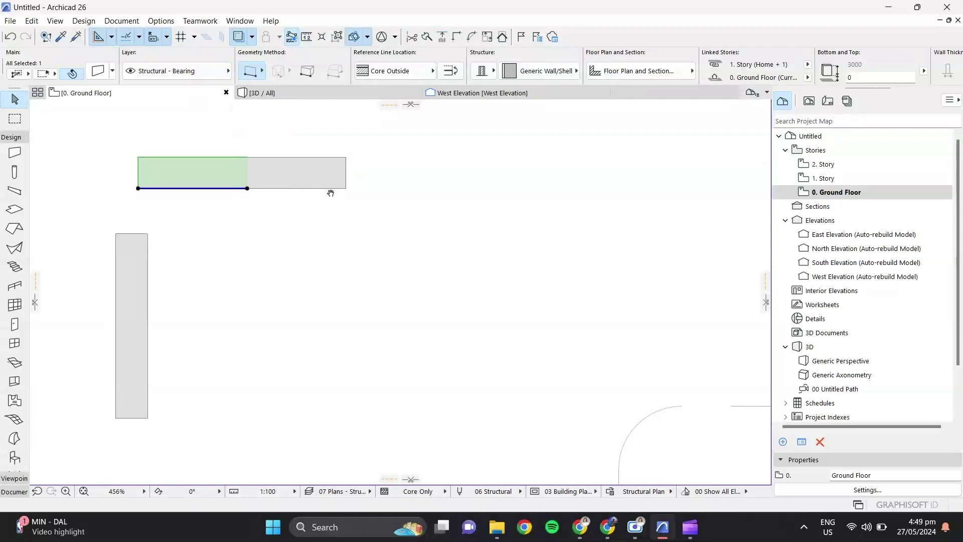
# - Try Trim on the plan's walls, delete the split horizontal wall's right segment, and undo the deletion
pyautogui.click(411, 37)
pyautogui.click(129, 296)
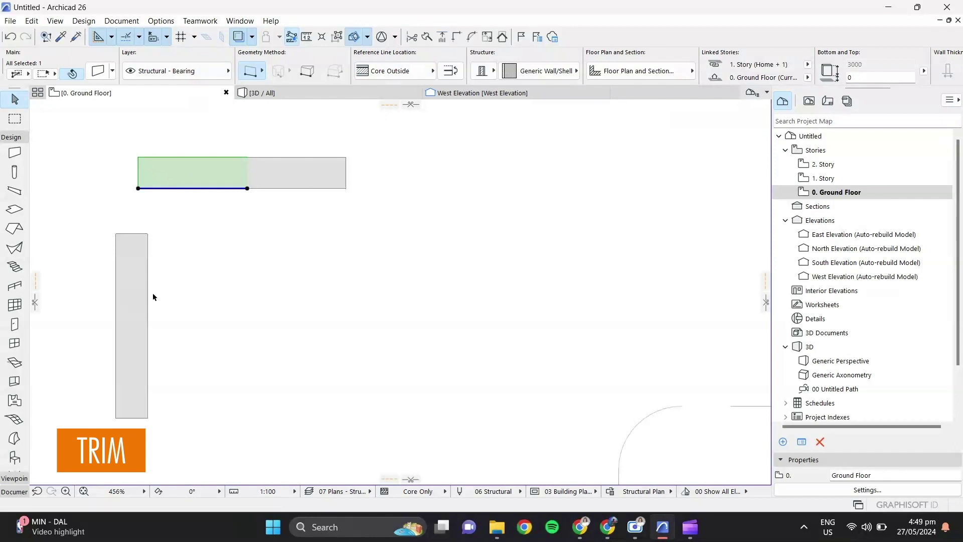
pyautogui.click(150, 206)
pyautogui.moveTo(150, 206); pyautogui.dragTo(159, 207, button='middle')
pyautogui.click(286, 175)
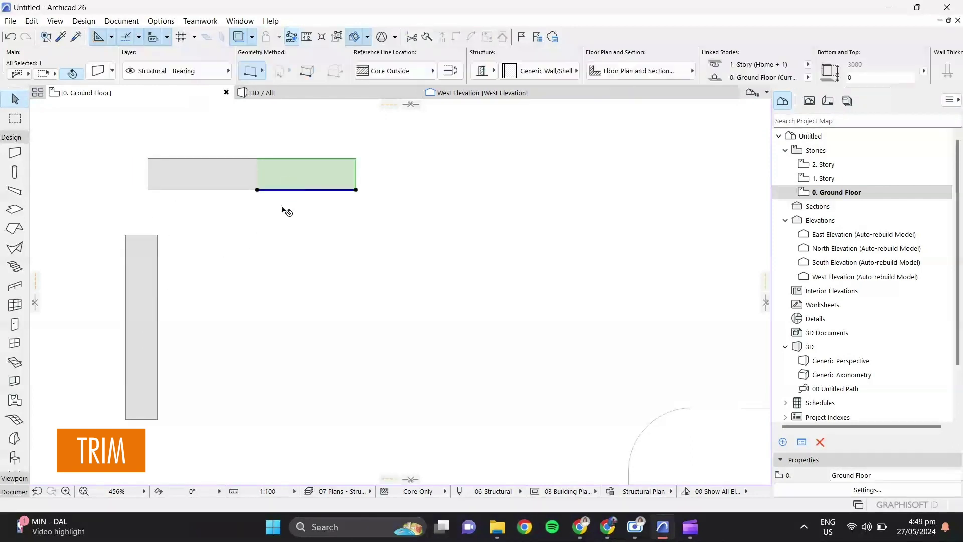
pyautogui.moveTo(282, 207); pyautogui.dragTo(277, 215, button='middle')
pyautogui.press('Delete')
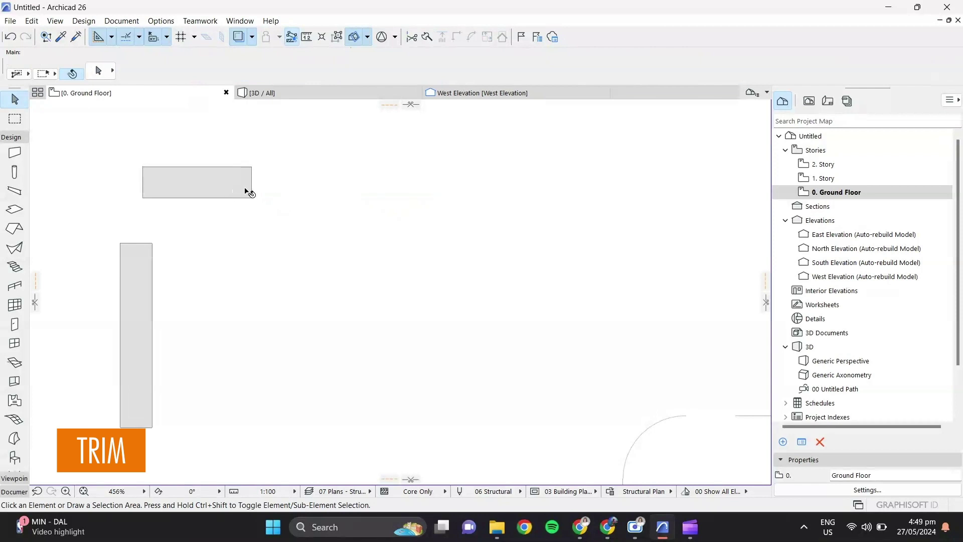
pyautogui.hotkey('ctrl', 'z')
# - Undo the split of the horizontal wall and clear the selection
pyautogui.moveTo(278, 223); pyautogui.dragTo(291, 208, button='middle')
pyautogui.hotkey('ctrl', 'z')
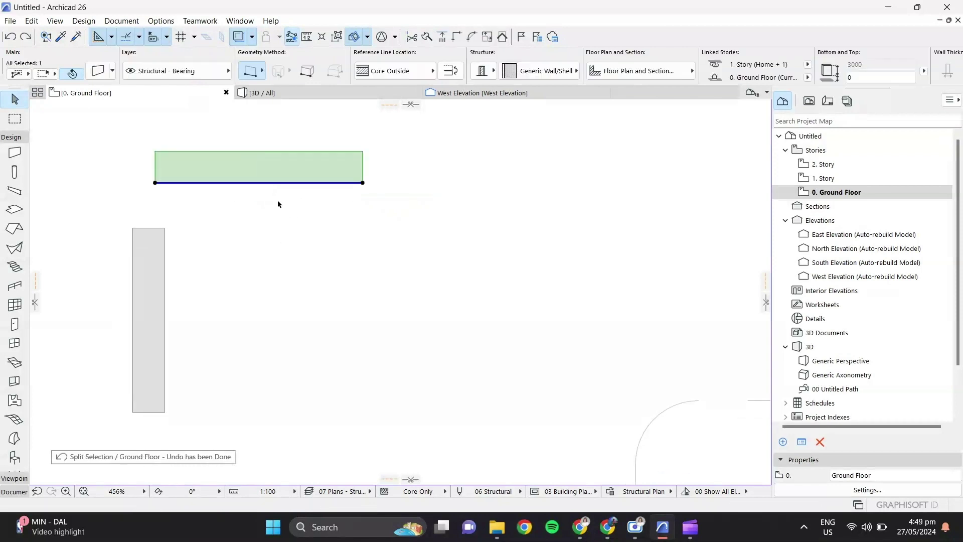
pyautogui.press('Escape')
# - Draw a horizontal 2D line about 1400 mm long beside the vertical wall, and a shorter vertical line crossing its middle
pyautogui.click(216, 323)
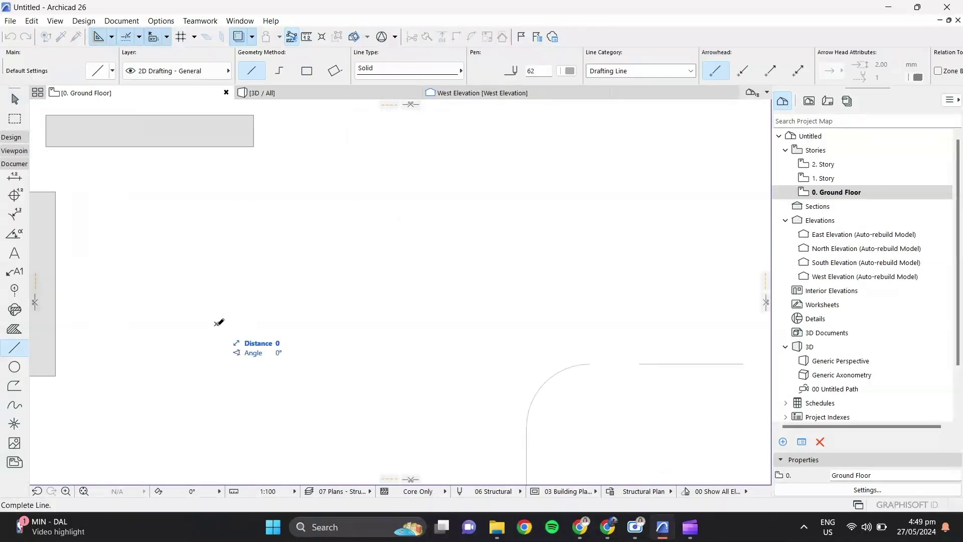
pyautogui.click(393, 323)
pyautogui.click(306, 292)
pyautogui.click(306, 360)
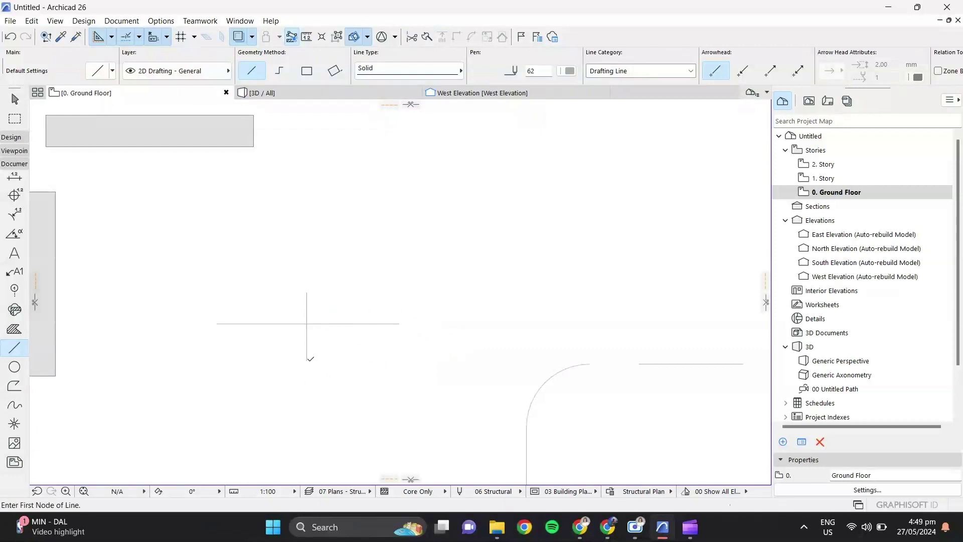
# - Trim the crossing lines by removing the vertical line's upper part and the horizontal line's left part
pyautogui.click(412, 37)
pyautogui.click(306, 304)
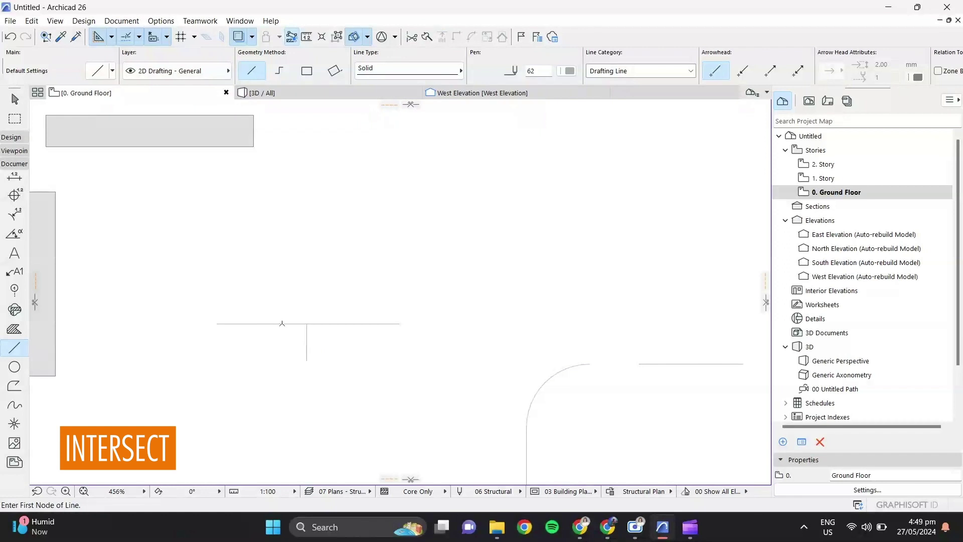
pyautogui.click(273, 324)
pyautogui.press('Escape')
pyautogui.click(412, 38)
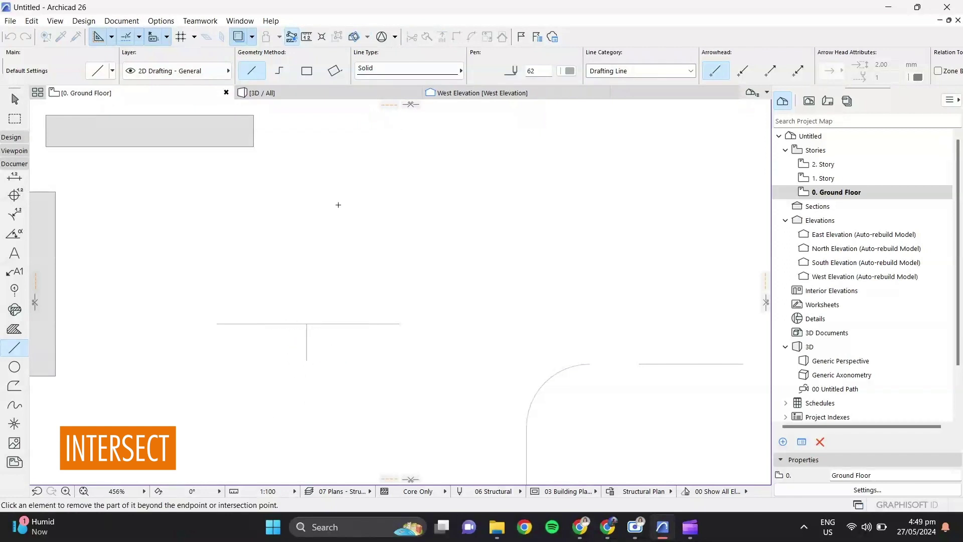
pyautogui.click(273, 324)
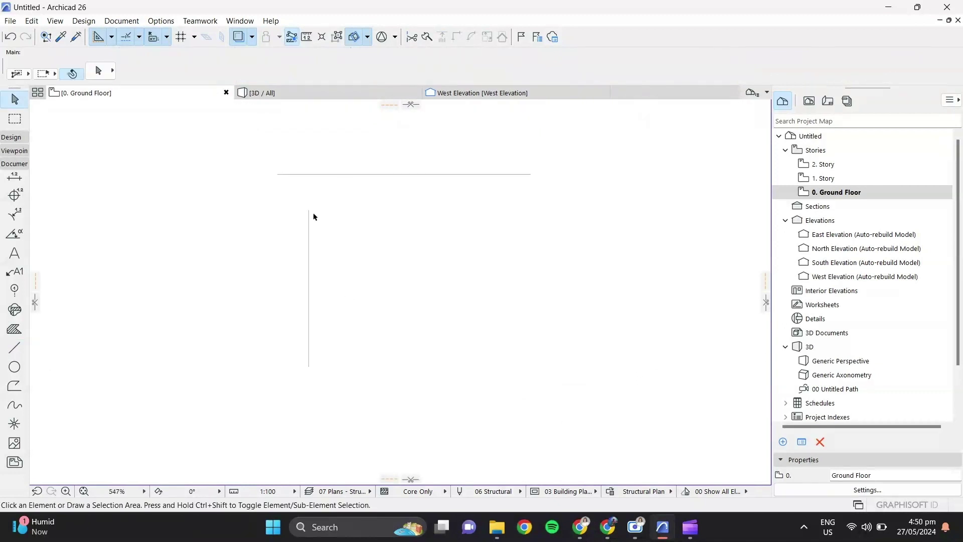
# - Intersect the separate vertical line and the horizontal line above it into a corner, and fillet that corner with radius 500
pyautogui.click(312, 215)
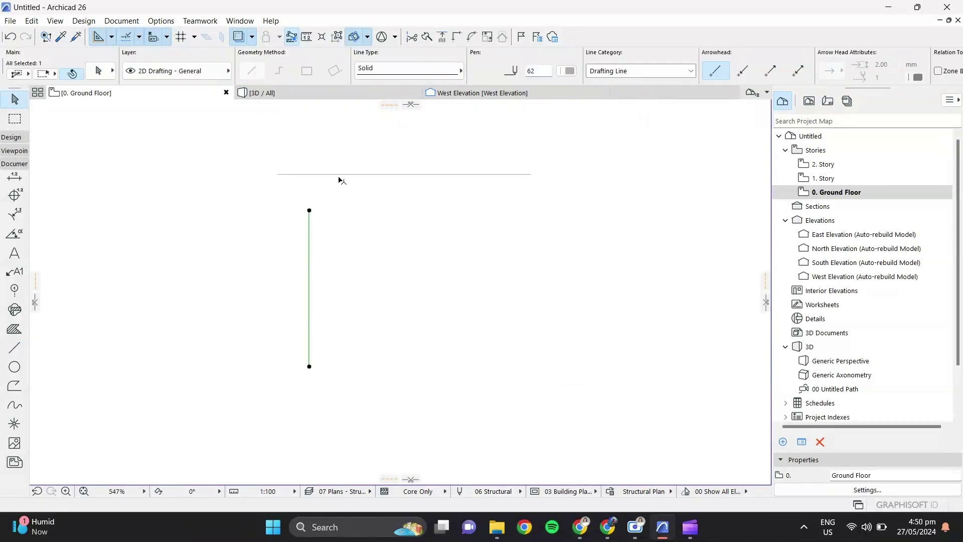
pyautogui.keyDown('shift'); pyautogui.click(339, 175); pyautogui.keyUp('shift')
pyautogui.click(455, 38)
pyautogui.moveTo(464, 242); pyautogui.dragTo(411, 243, button='middle')
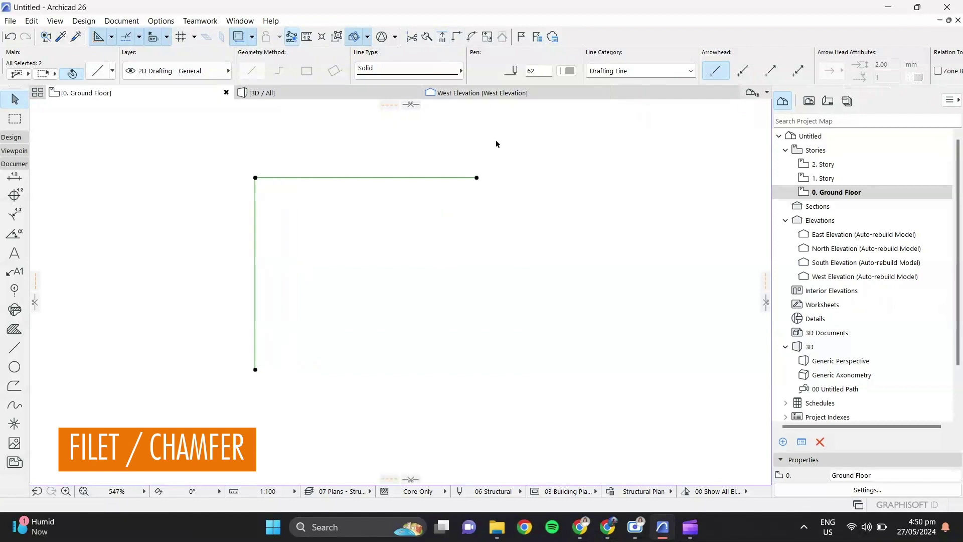
pyautogui.click(469, 37)
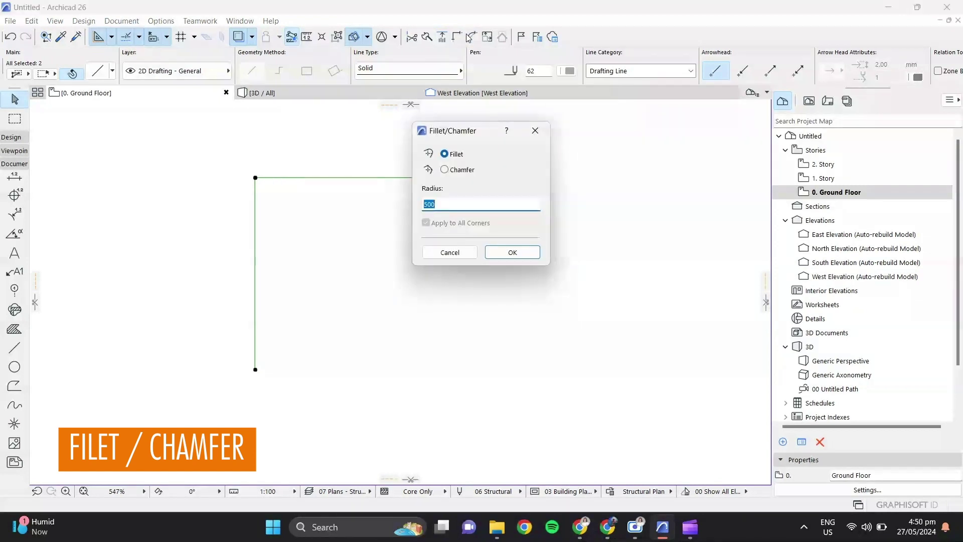
pyautogui.click(500, 251)
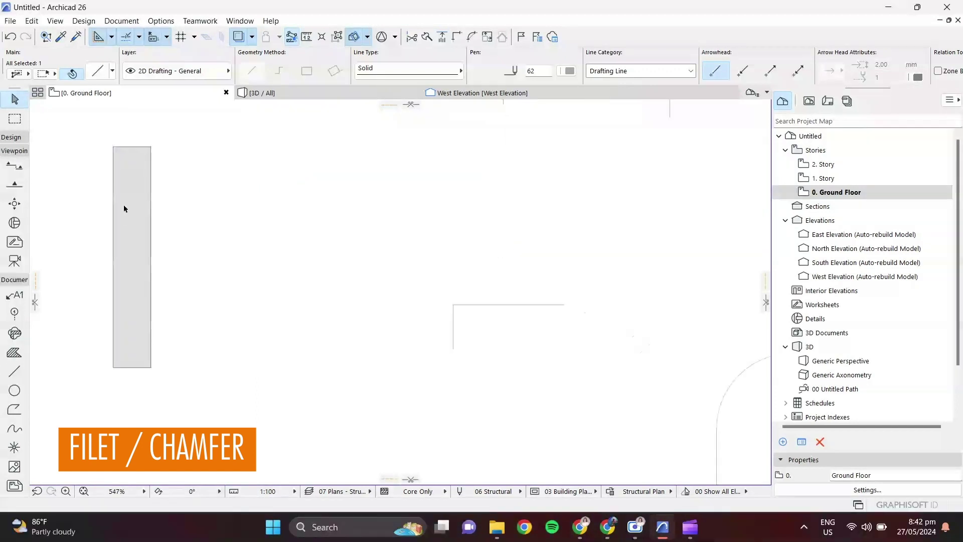
# - Select the vertical wall and view the structural layers available for it
pyautogui.click(127, 198)
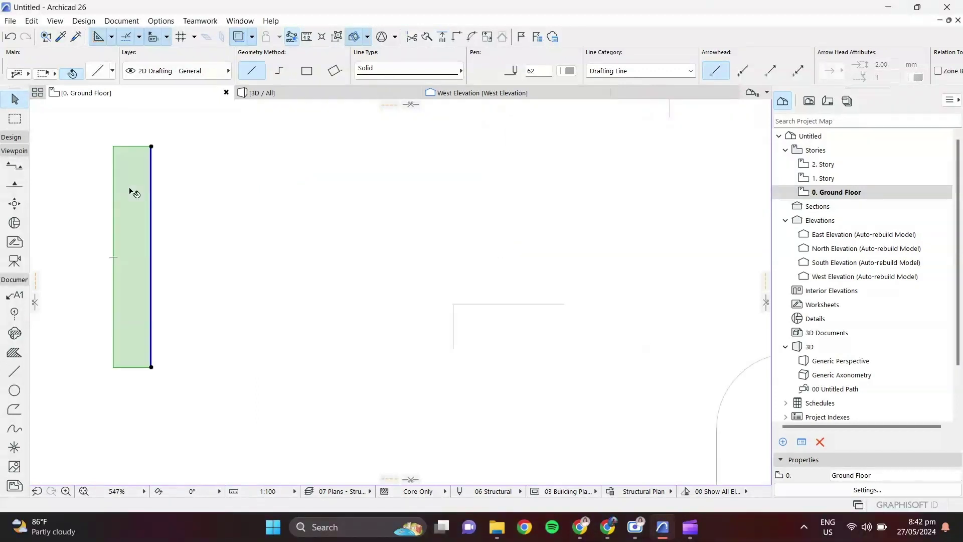
pyautogui.click(167, 77)
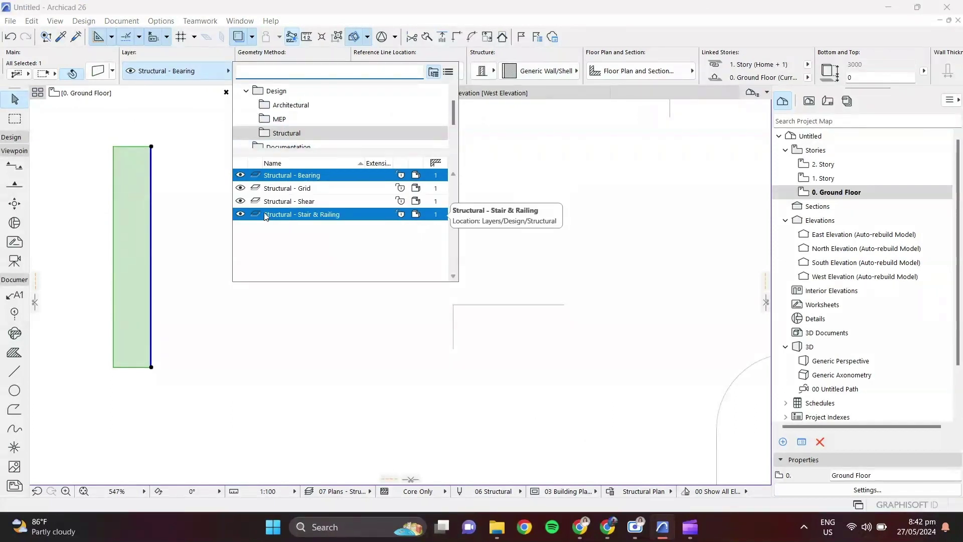
pyautogui.click(185, 76)
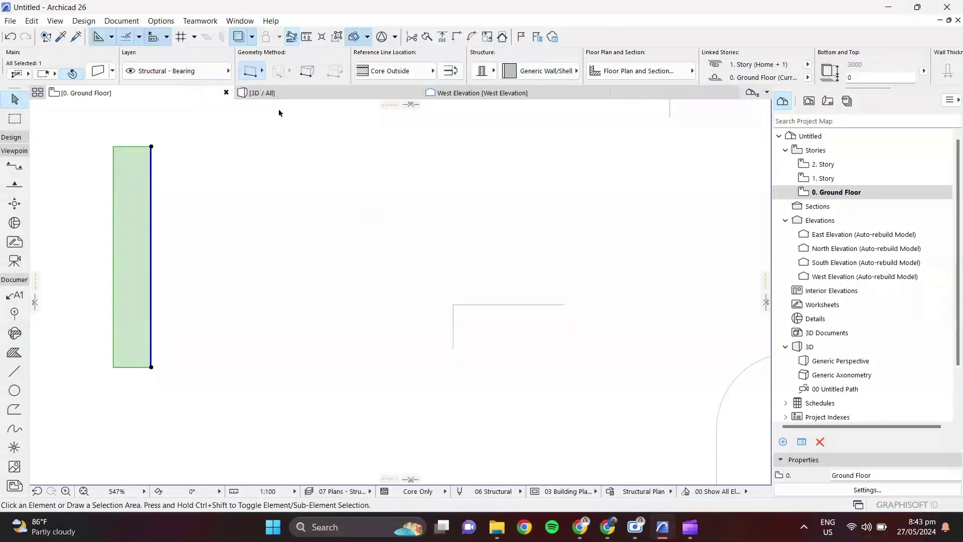
# - Try Center as the vertical wall's reference line location, set it to Outside Face, and flip the wall over and back
pyautogui.click(391, 78)
pyautogui.click(454, 81)
pyautogui.click(407, 75)
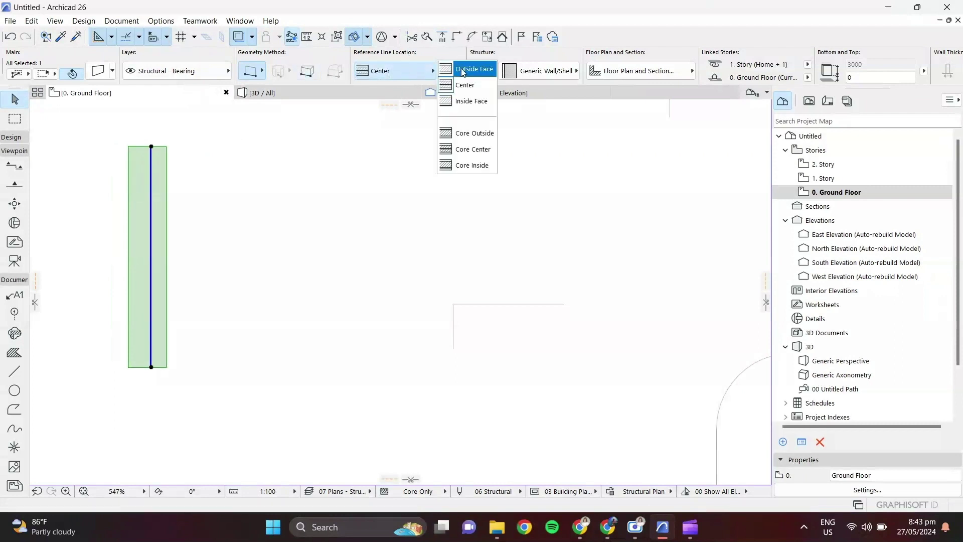
pyautogui.click(474, 65)
pyautogui.click(450, 71)
pyautogui.click(449, 74)
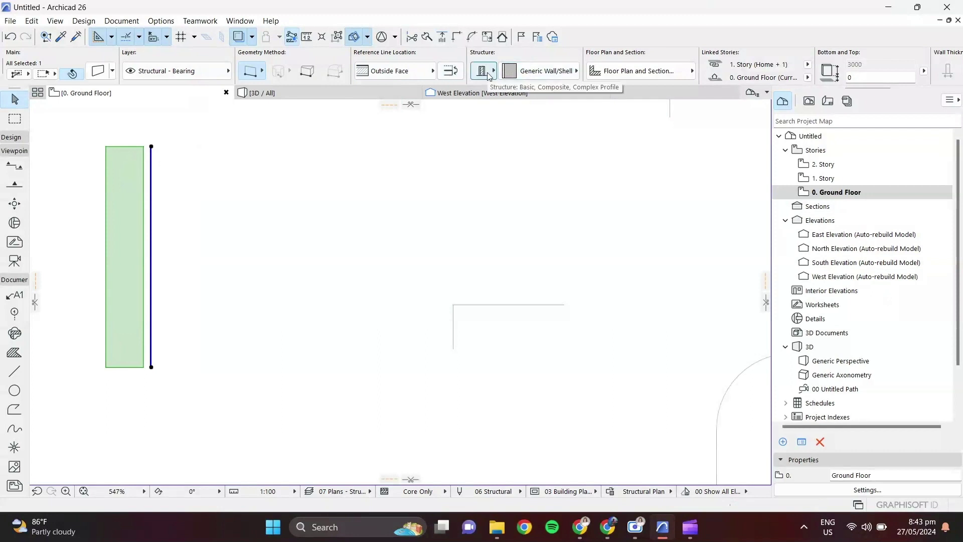
# - Switch the vertical wall to a basic structure of GENERIC - STRUCTURAL, browse the other building materials, and look through its remaining parameters
pyautogui.click(488, 74)
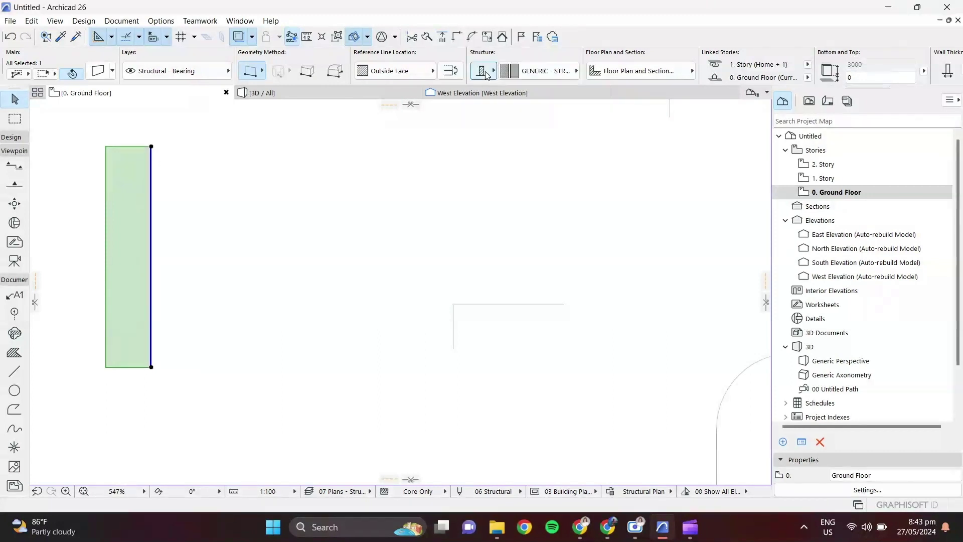
pyautogui.click(551, 74)
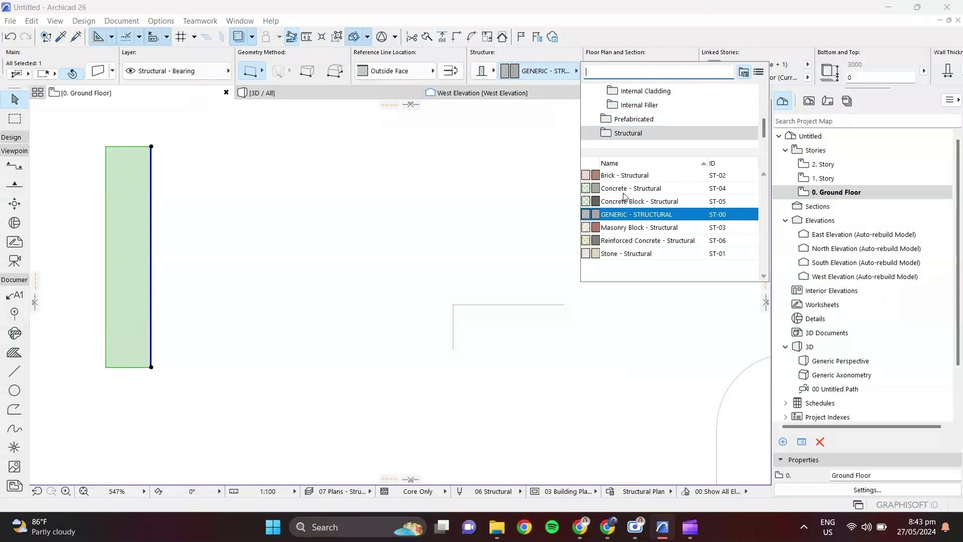
pyautogui.click(563, 74)
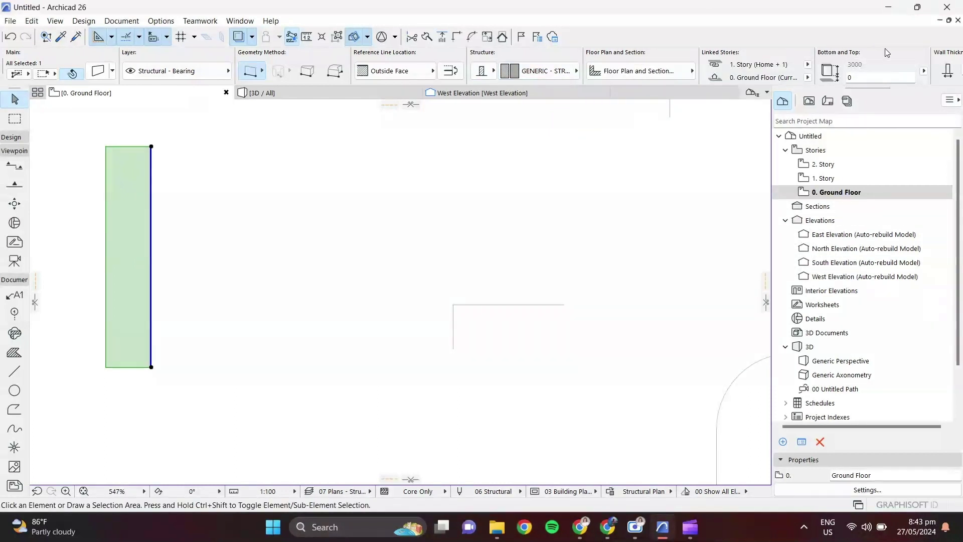
pyautogui.scroll(-10, 888, 53)
pyautogui.scroll(-5, 890, 59)
pyautogui.scroll(15, 890, 59)
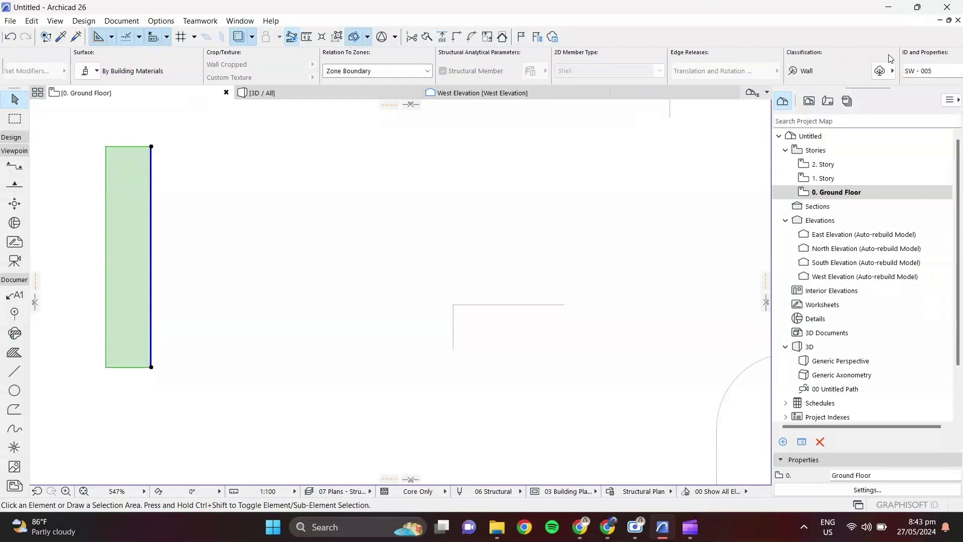
pyautogui.scroll(2, 890, 60)
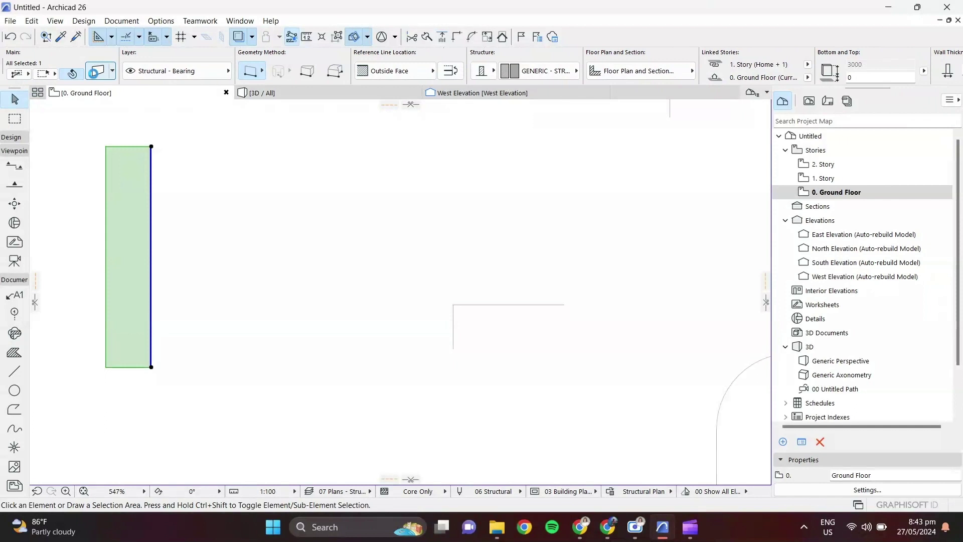
# - Review the vertical wall's Geometry and Positioning settings, including the Top Link and building material choices
pyautogui.click(94, 72)
pyautogui.click(346, 74)
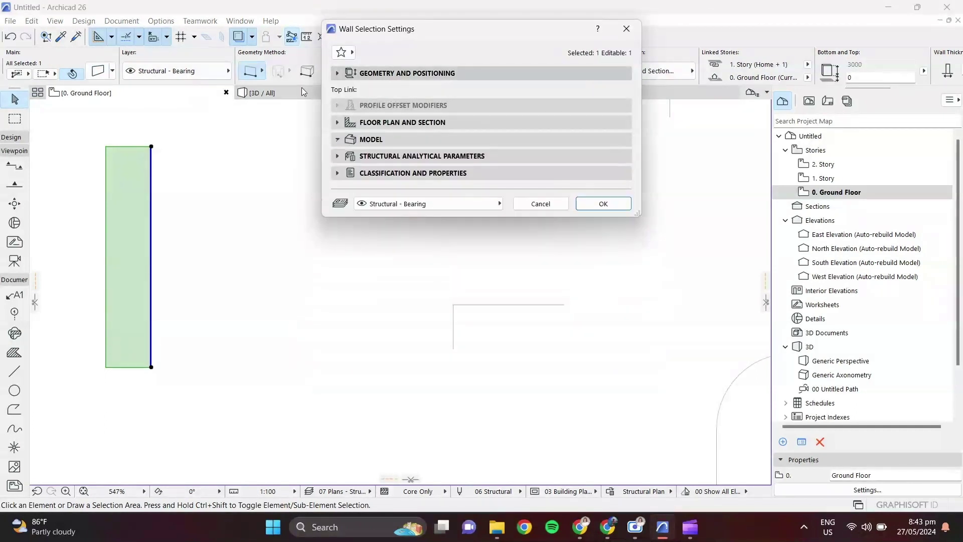
pyautogui.click(392, 102)
pyautogui.click(393, 104)
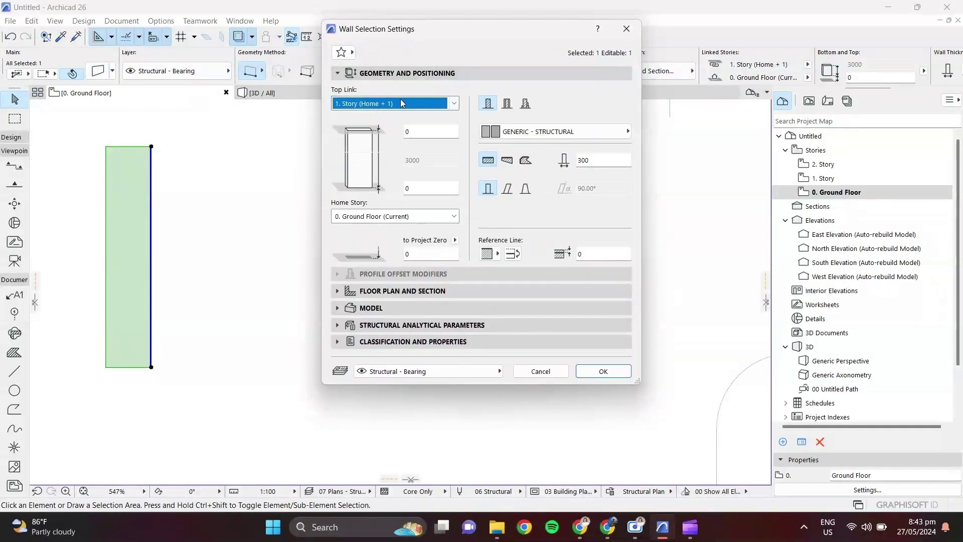
pyautogui.click(546, 132)
pyautogui.click(546, 132)
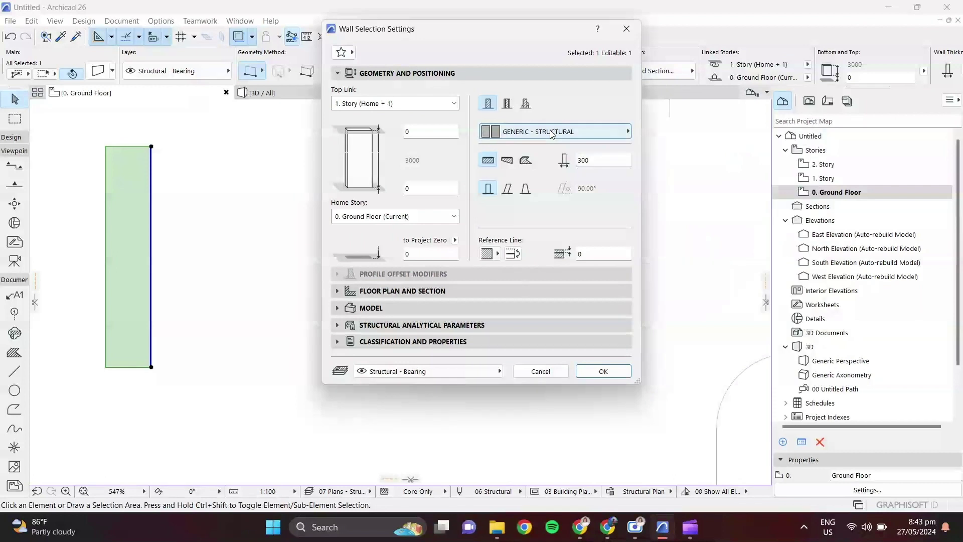
# - Examine the wall's Floor Plan and Section, Model and Structural Analytical Parameters settings, and close the Wall Selection Settings
pyautogui.click(337, 291)
pyautogui.click(337, 291)
pyautogui.click(340, 311)
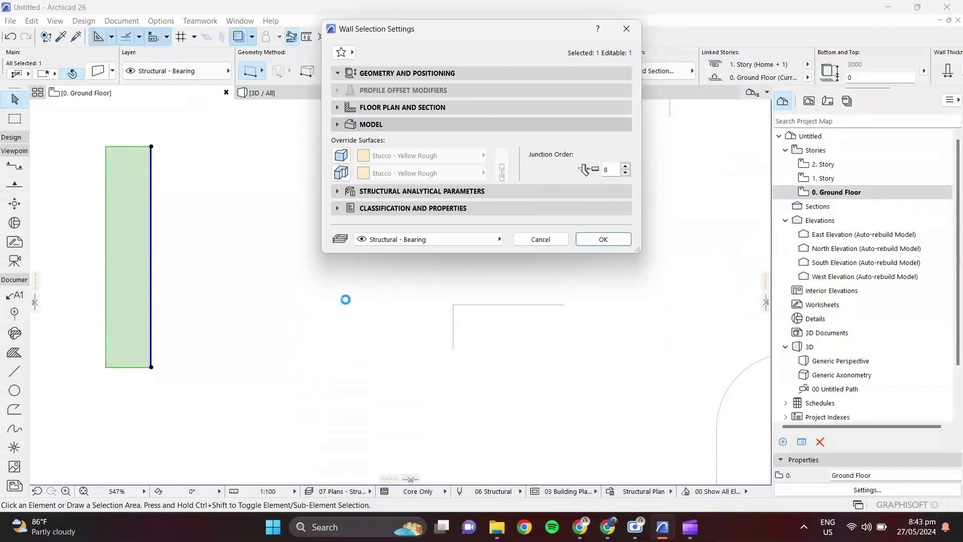
pyautogui.click(350, 123)
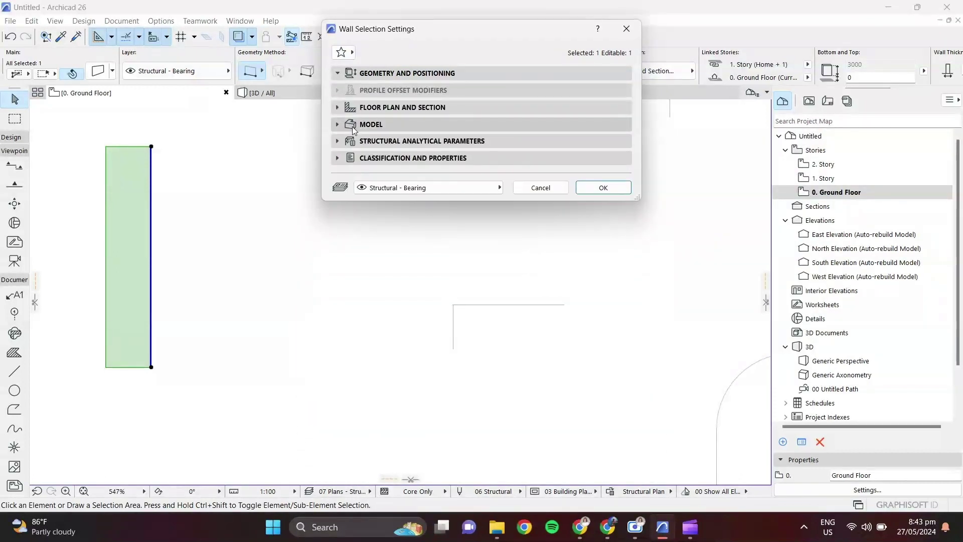
pyautogui.click(362, 127)
pyautogui.click(363, 124)
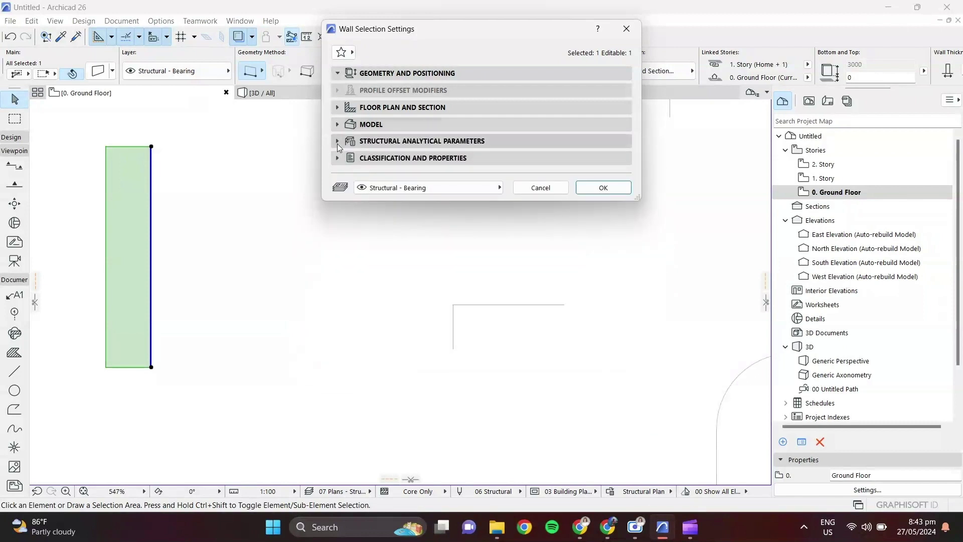
pyautogui.click(363, 140)
pyautogui.click(600, 415)
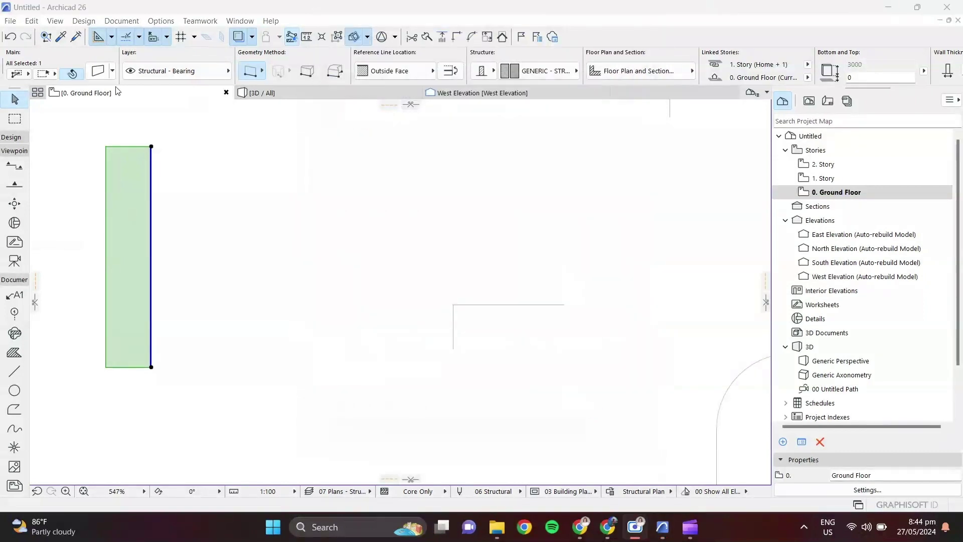
# - Reopen the wall's selection settings and review Geometry and Positioning and the Floor Plan and Section display, line and pen options
pyautogui.click(97, 74)
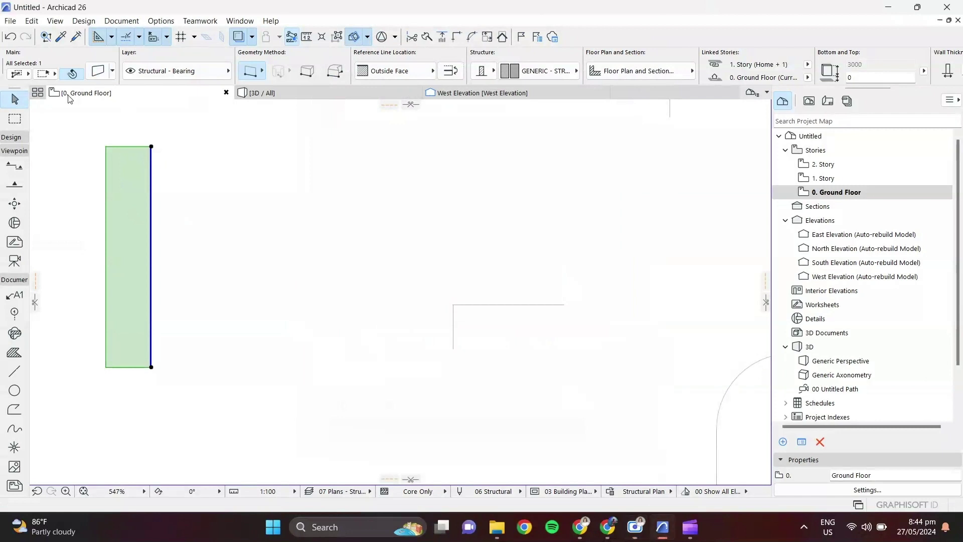
pyautogui.click(98, 70)
pyautogui.click(337, 73)
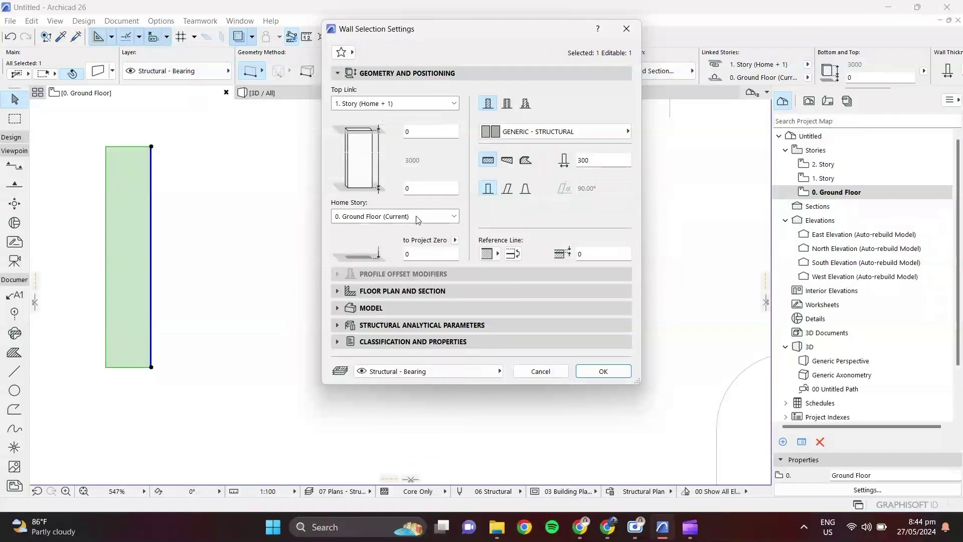
pyautogui.click(340, 293)
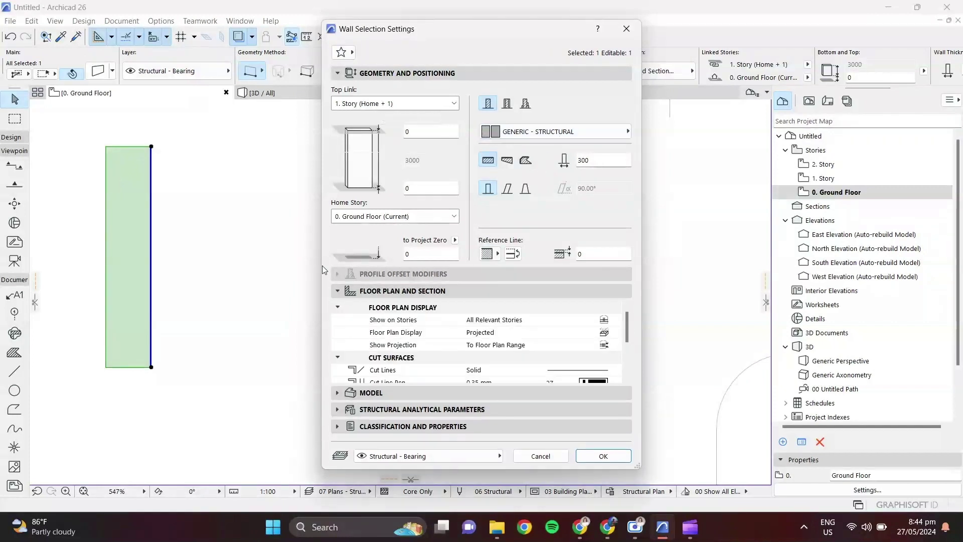
pyautogui.scroll(-2, 550, 331)
pyautogui.scroll(-2, 550, 331)
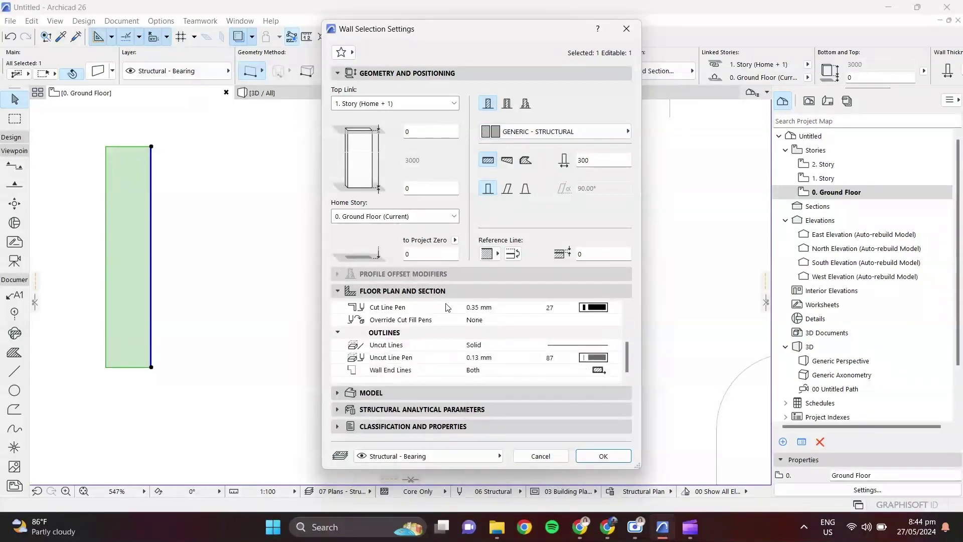
# - Override the first two model surfaces of the vertical wall with the linked surface Roof - Asphalt Shingle Gray
pyautogui.click(336, 393)
pyautogui.click(341, 159)
pyautogui.click(343, 173)
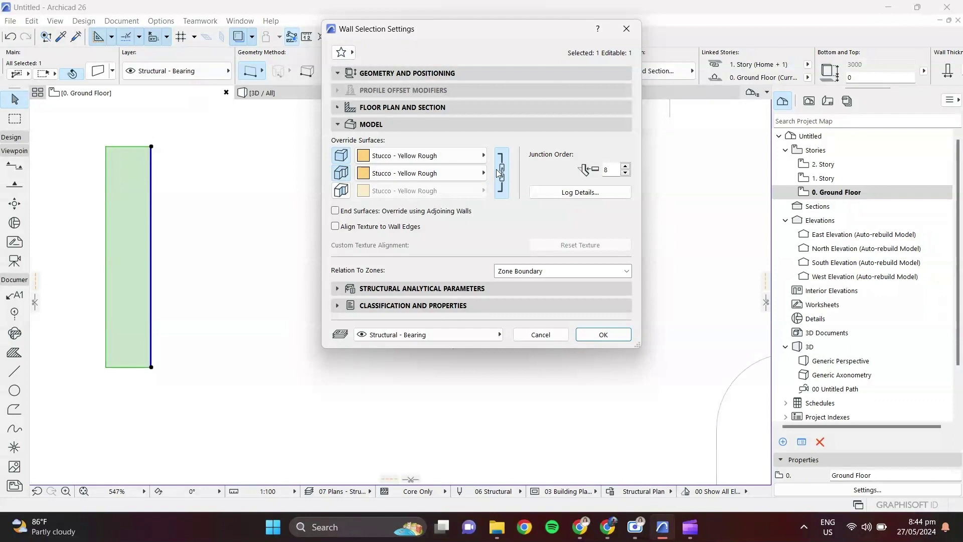
pyautogui.click(454, 156)
pyautogui.click(511, 171)
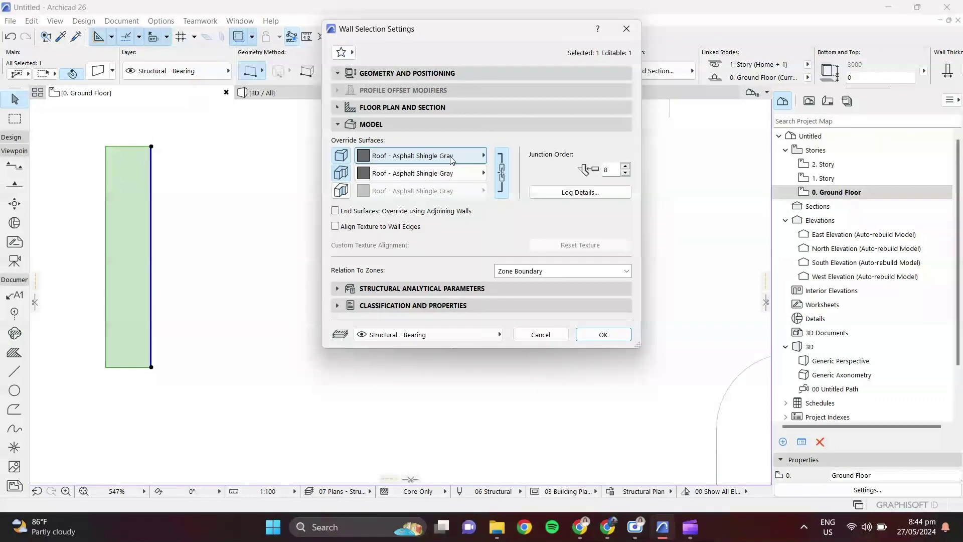
# - Review the wall's Structural Analytical Parameters and Classification and Properties, and apply the wall settings with the surface overrides
pyautogui.click(353, 289)
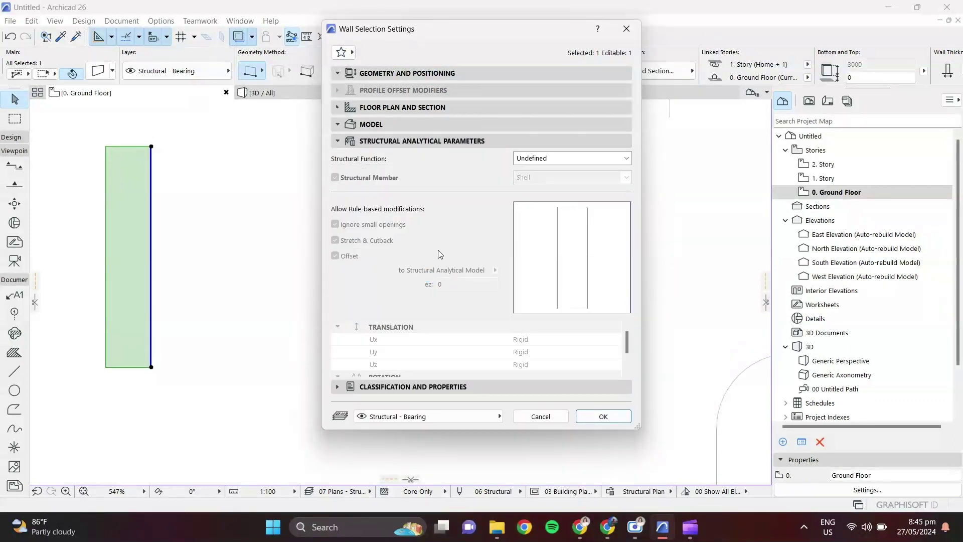
pyautogui.click(401, 386)
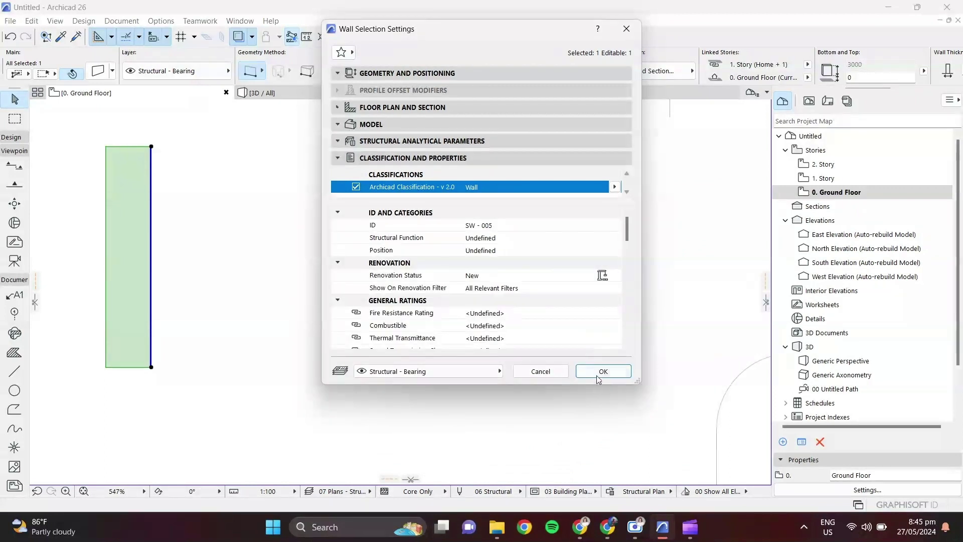
pyautogui.click(615, 373)
pyautogui.moveTo(291, 300); pyautogui.dragTo(454, 286, button='middle')
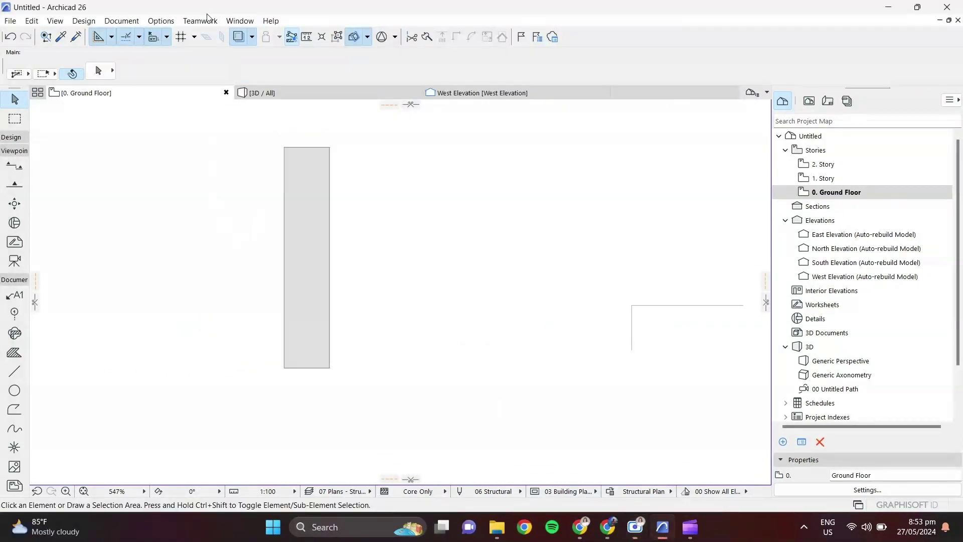
pyautogui.scroll(2, 64, 115)
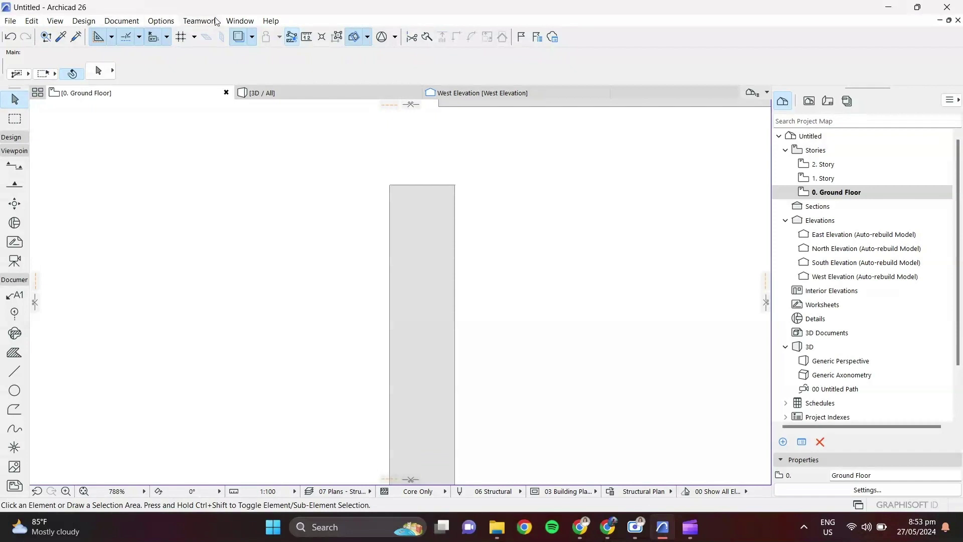
# - Survey the available help, window, options, document, view and file commands of the program
pyautogui.click(270, 22)
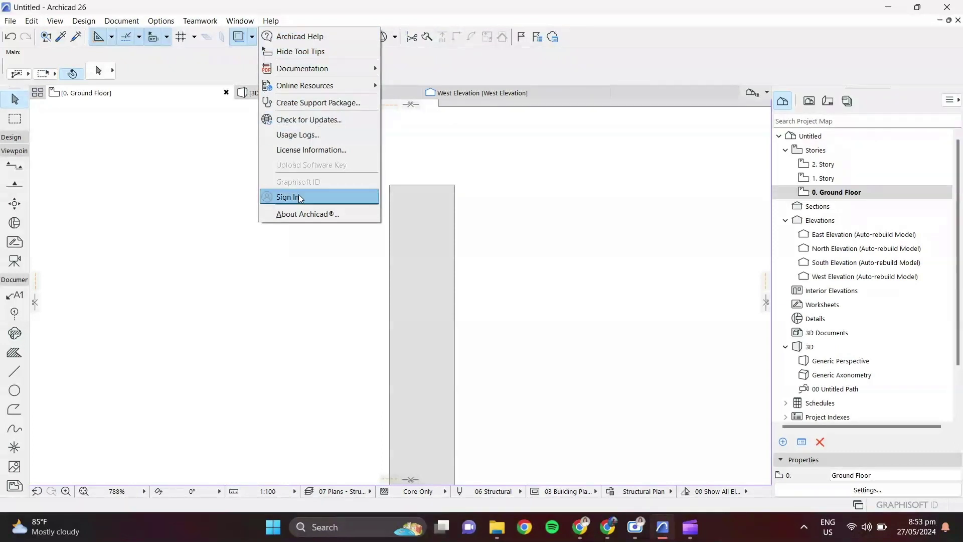
pyautogui.click(239, 21)
pyautogui.click(238, 21)
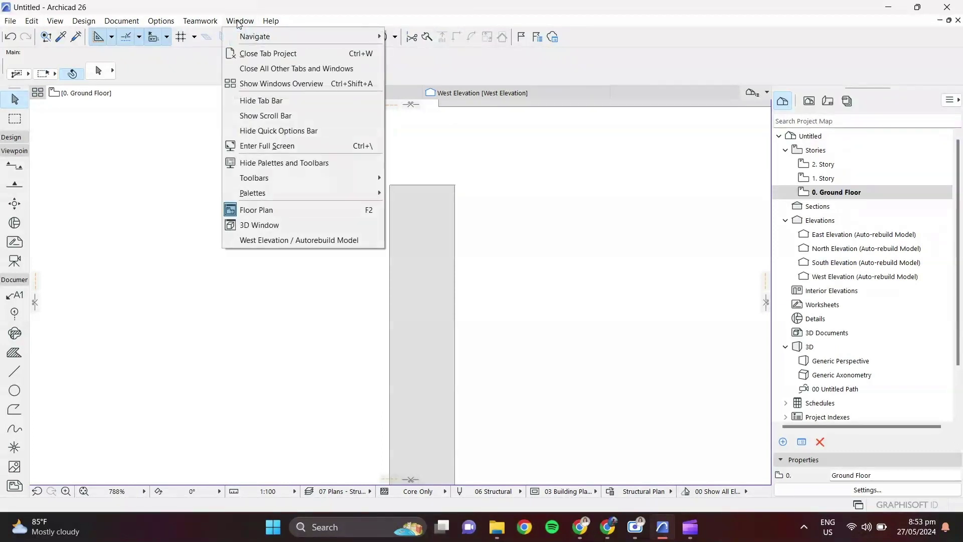
pyautogui.click(207, 22)
pyautogui.click(169, 22)
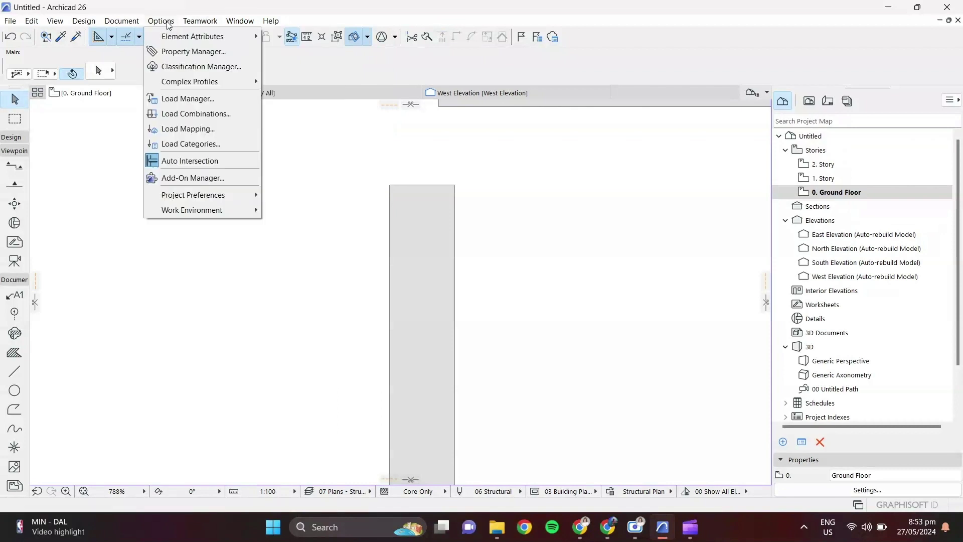
pyautogui.moveTo(124, 23)
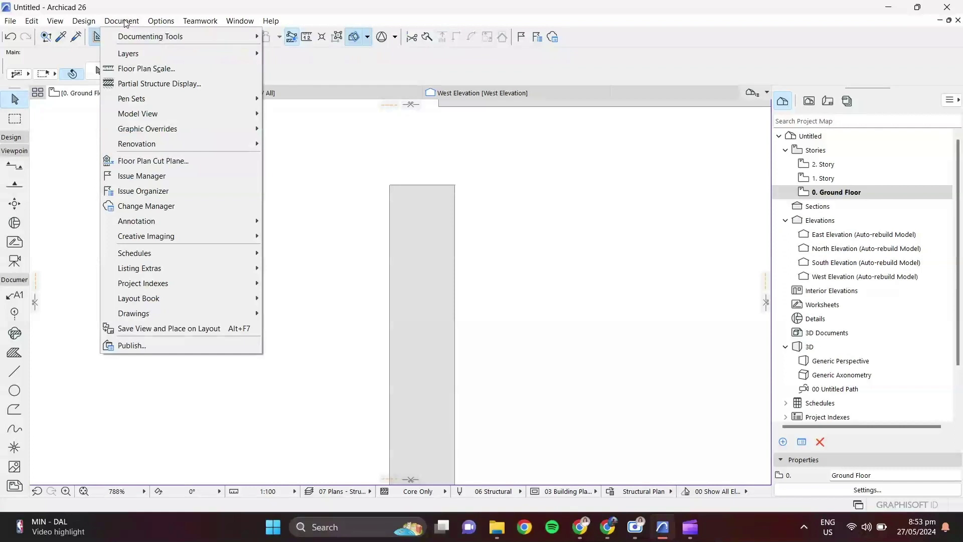
pyautogui.moveTo(89, 24)
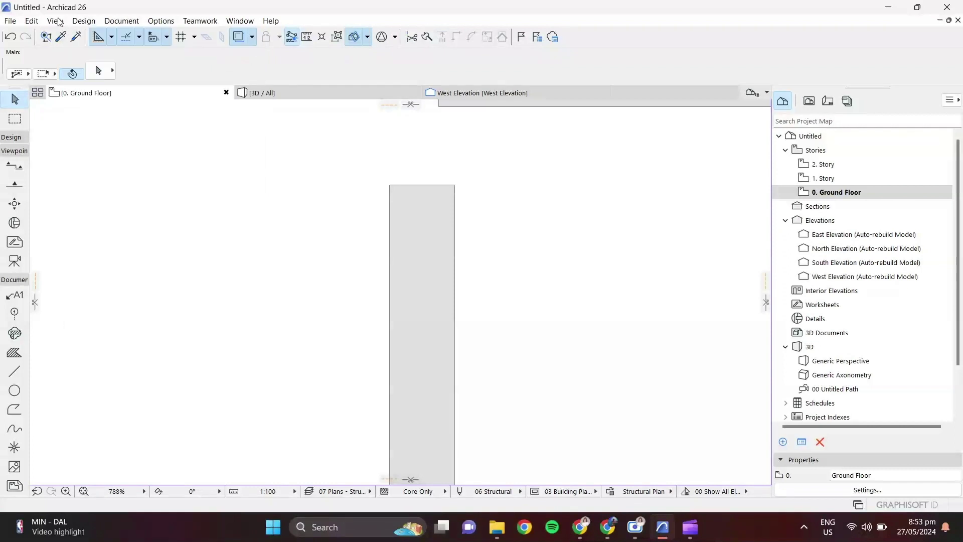
pyautogui.moveTo(56, 22)
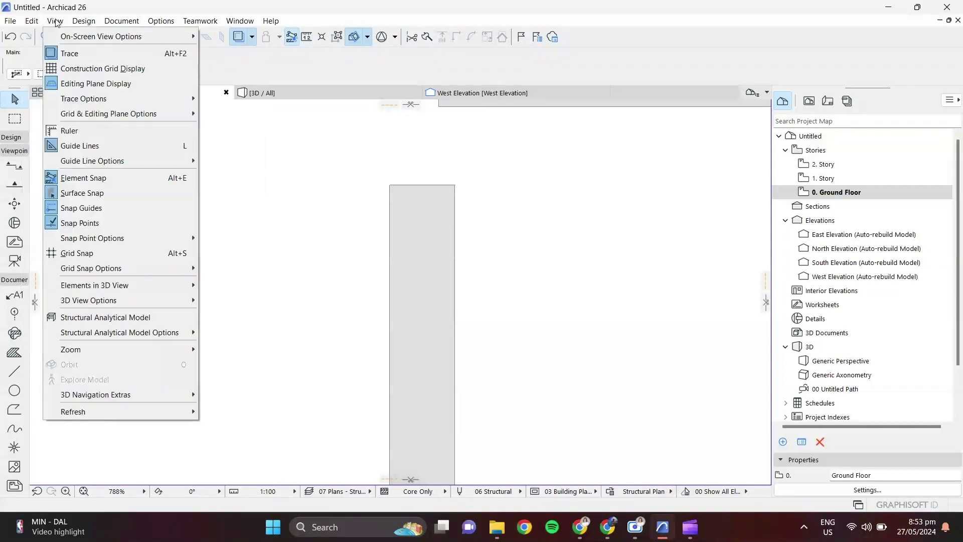
pyautogui.click(37, 23)
pyautogui.click(11, 20)
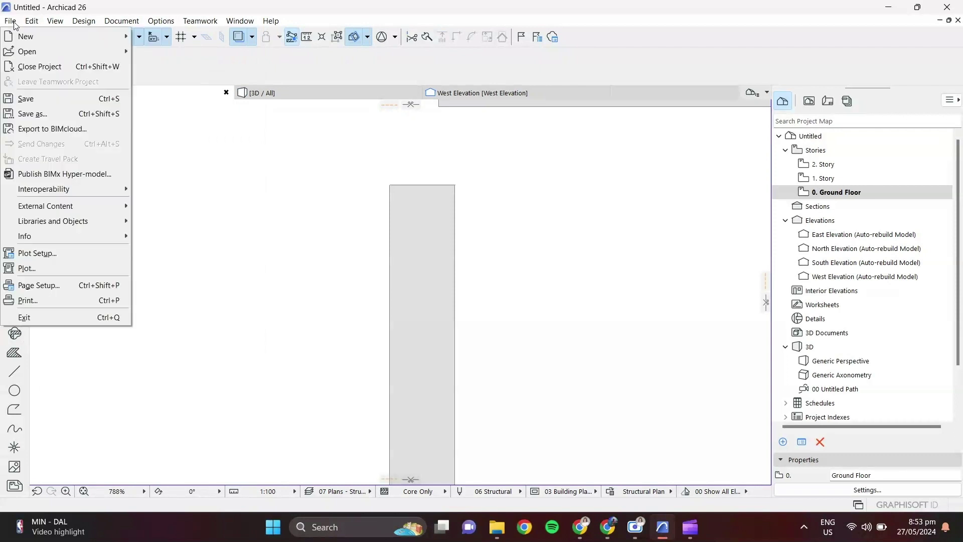
# - Review the main command groups again, from file and design through options and window to help
pyautogui.click(221, 176)
pyautogui.click(23, 23)
pyautogui.moveTo(7, 22)
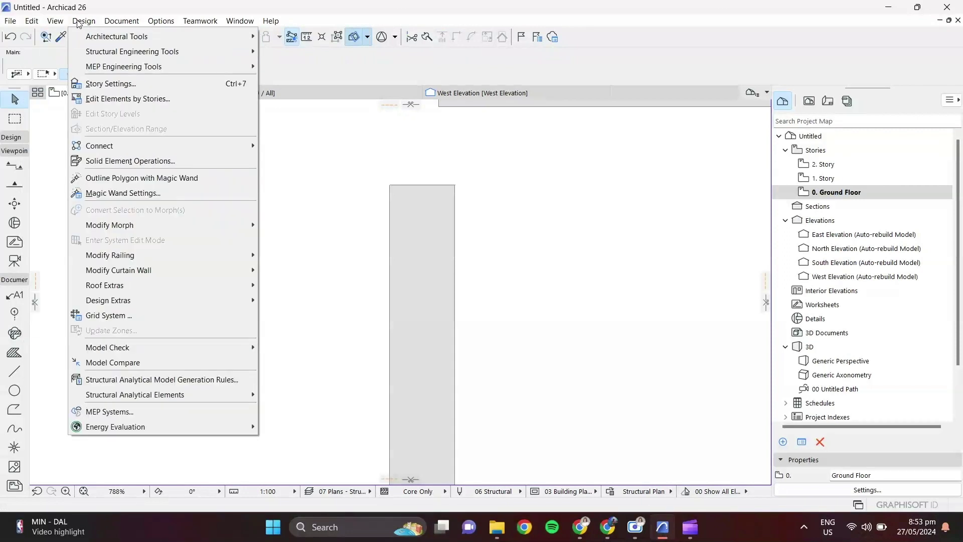
pyautogui.moveTo(117, 24)
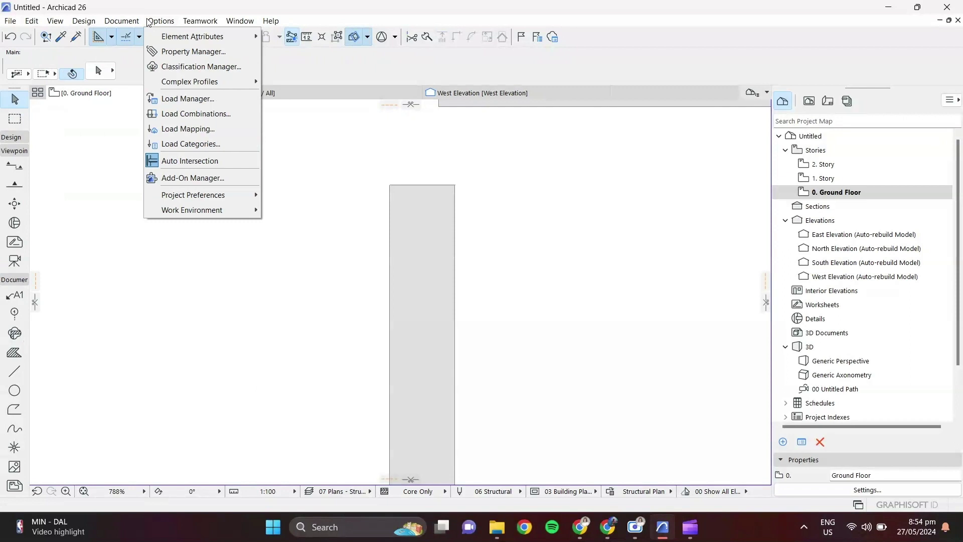
pyautogui.moveTo(182, 25)
pyautogui.moveTo(231, 25)
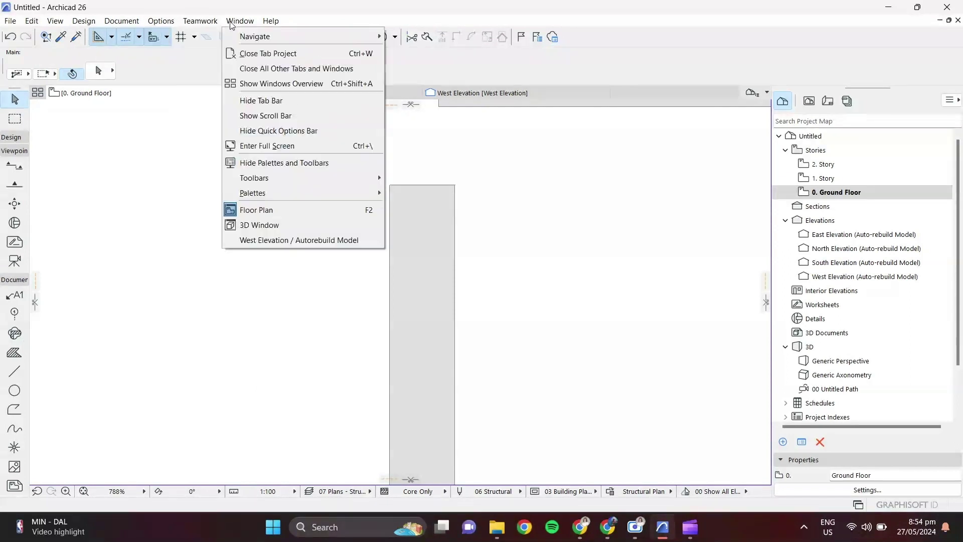
pyautogui.moveTo(272, 22)
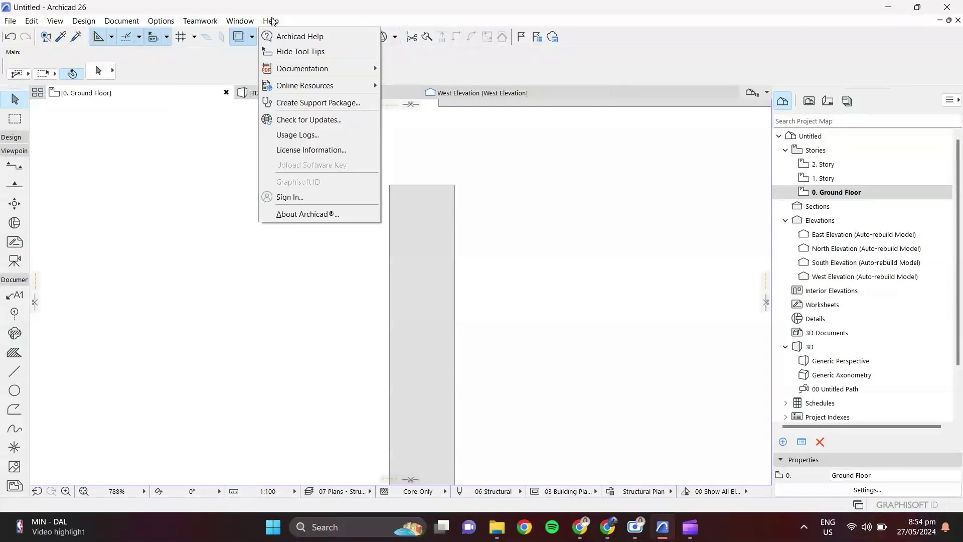
pyautogui.click(200, 241)
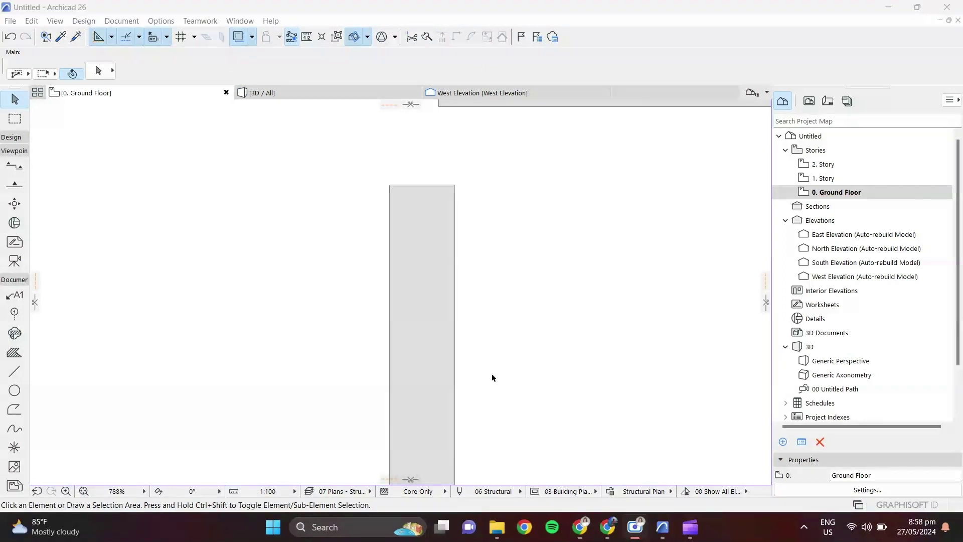
# - Examine the file commands for creating, opening, saving and printing projects
pyautogui.click(11, 21)
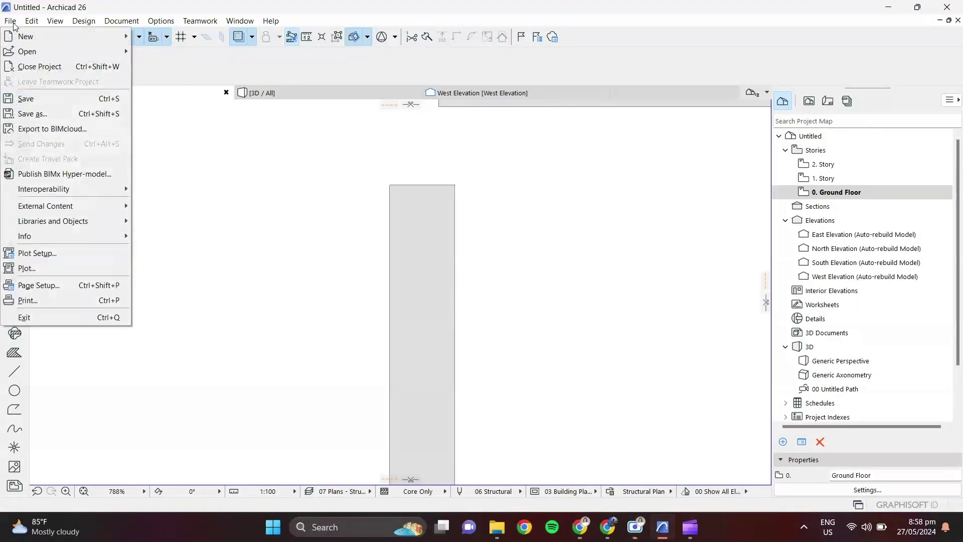